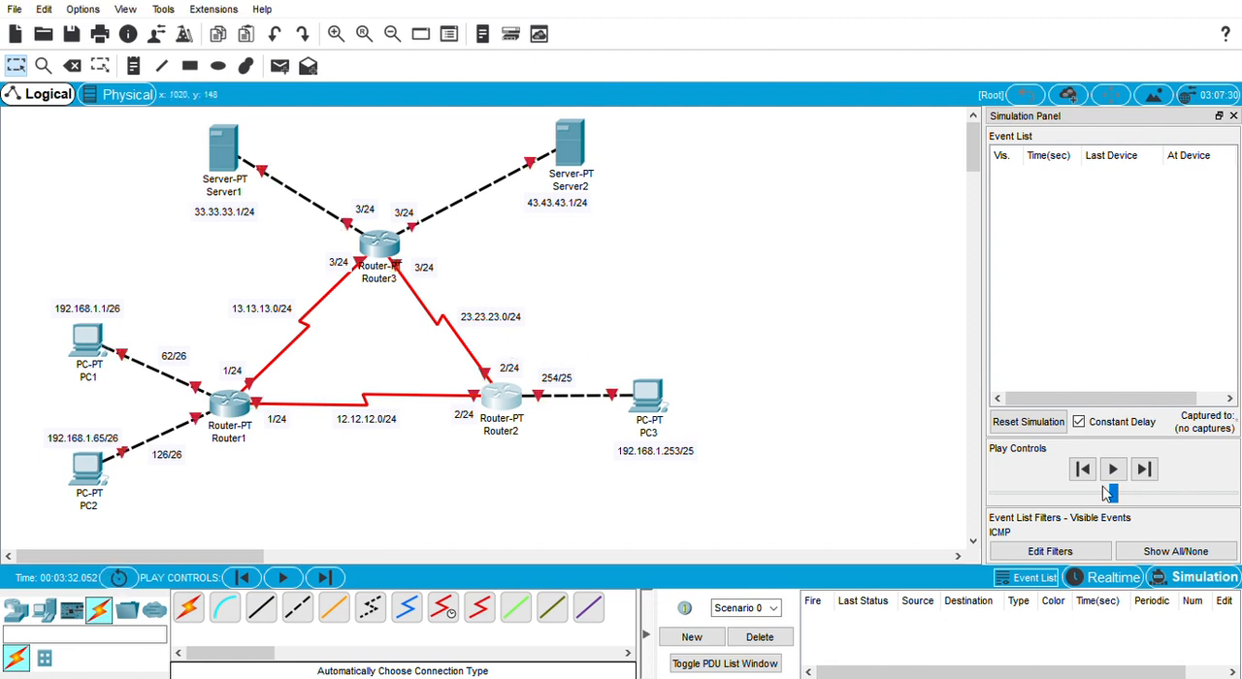
Step: Let the network run in Realtime mode and return to Simulation mode
left_click(1077, 578)
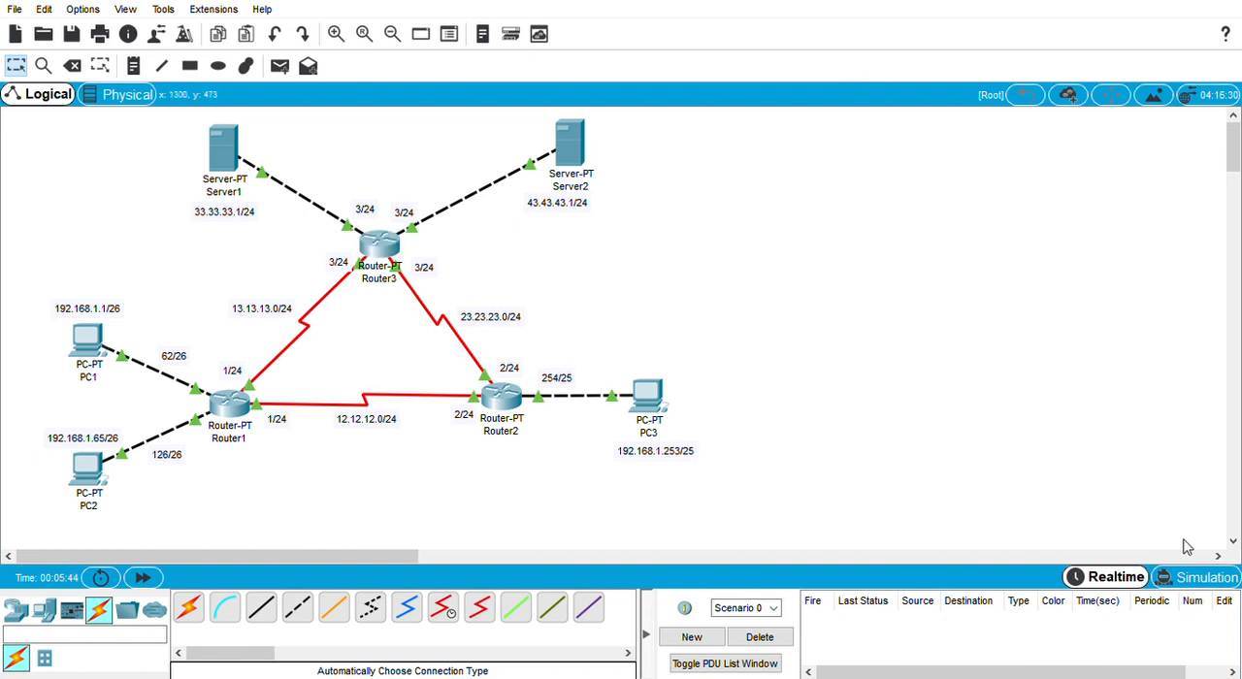
left_click(1192, 578)
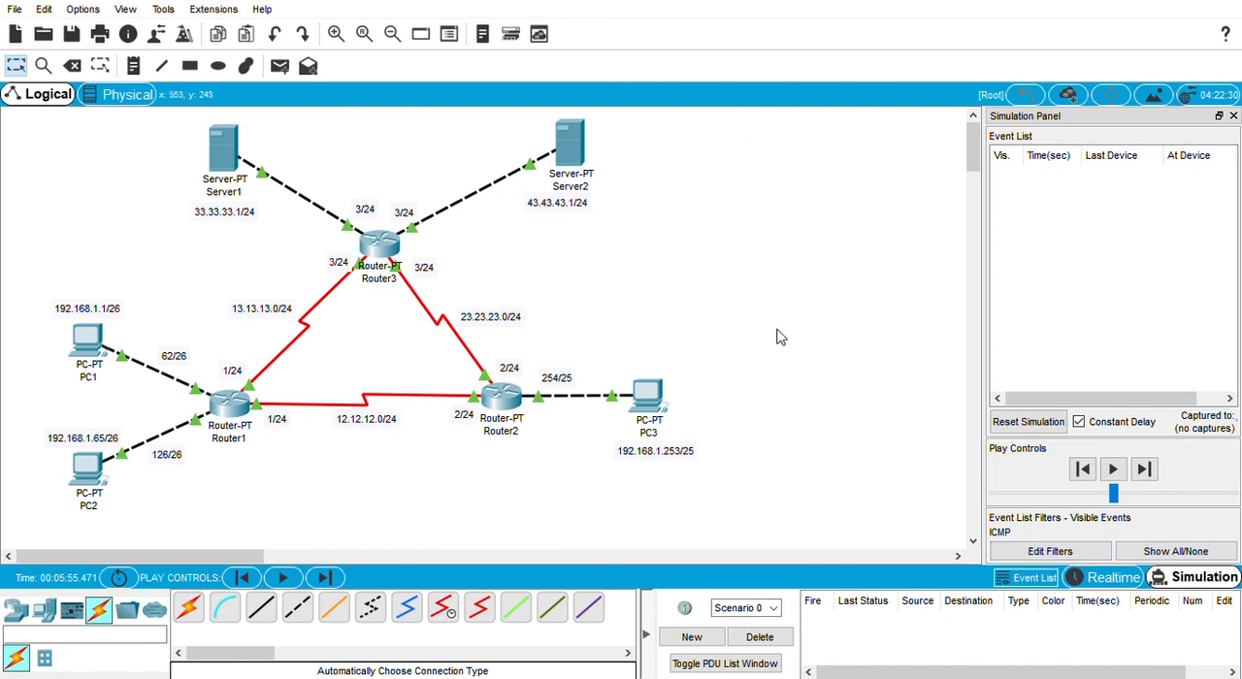
Step: Add a simple PDU from PC1 to PC2 and advance the simulation event by event as far as Router1
left_click(280, 66)
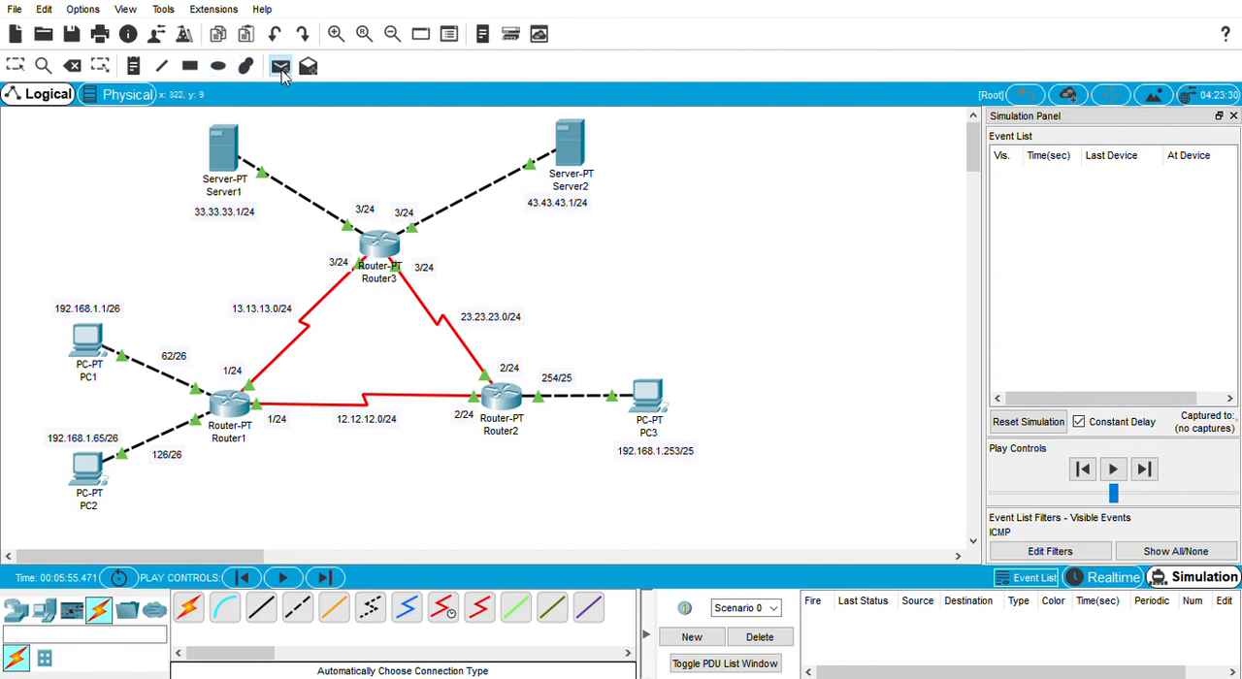
left_click(103, 339)
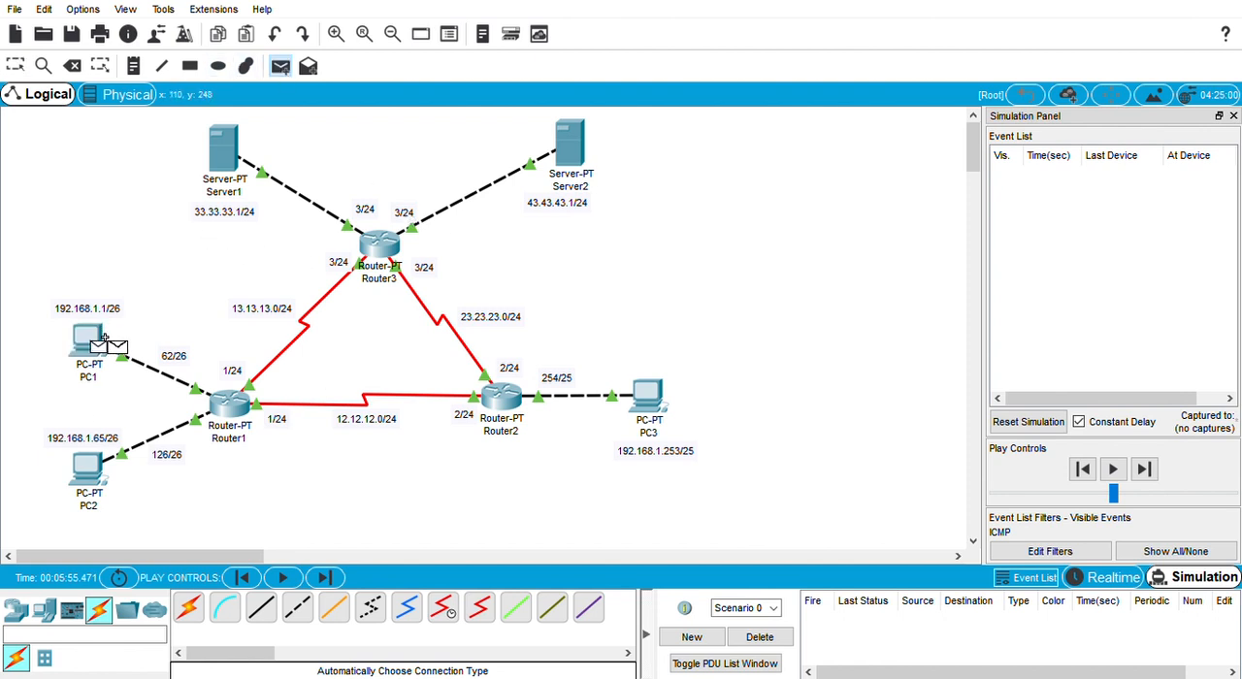
left_click(95, 488)
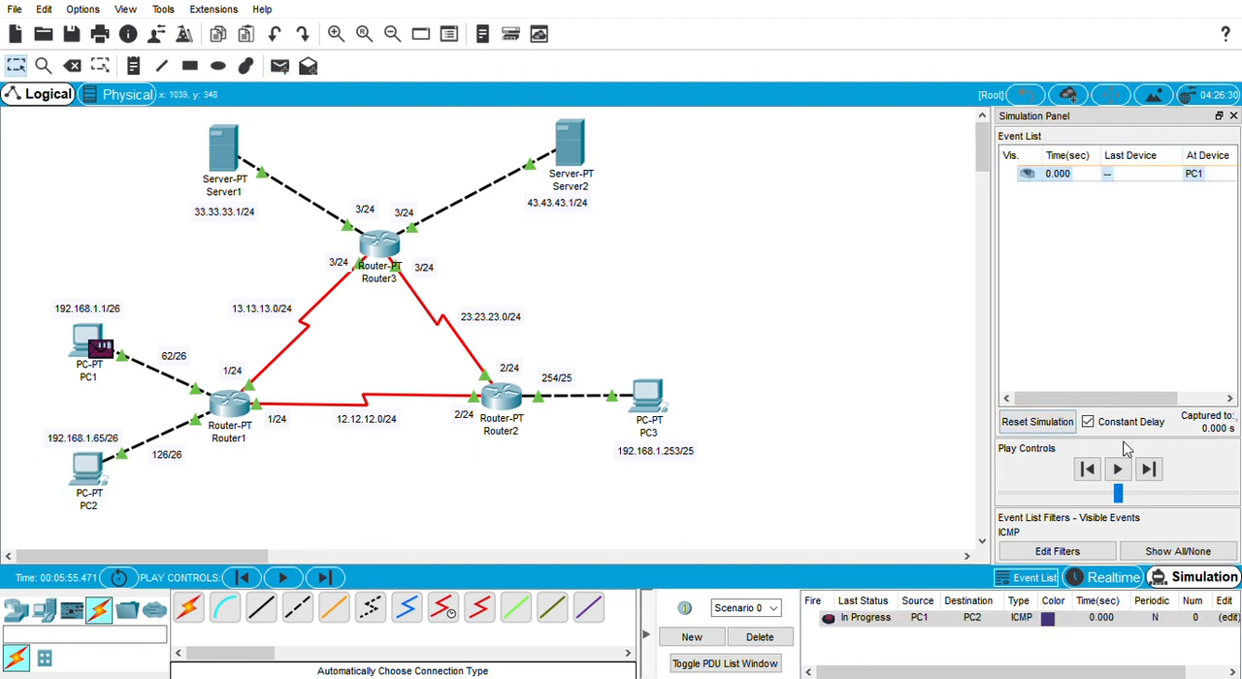
left_click(1149, 470)
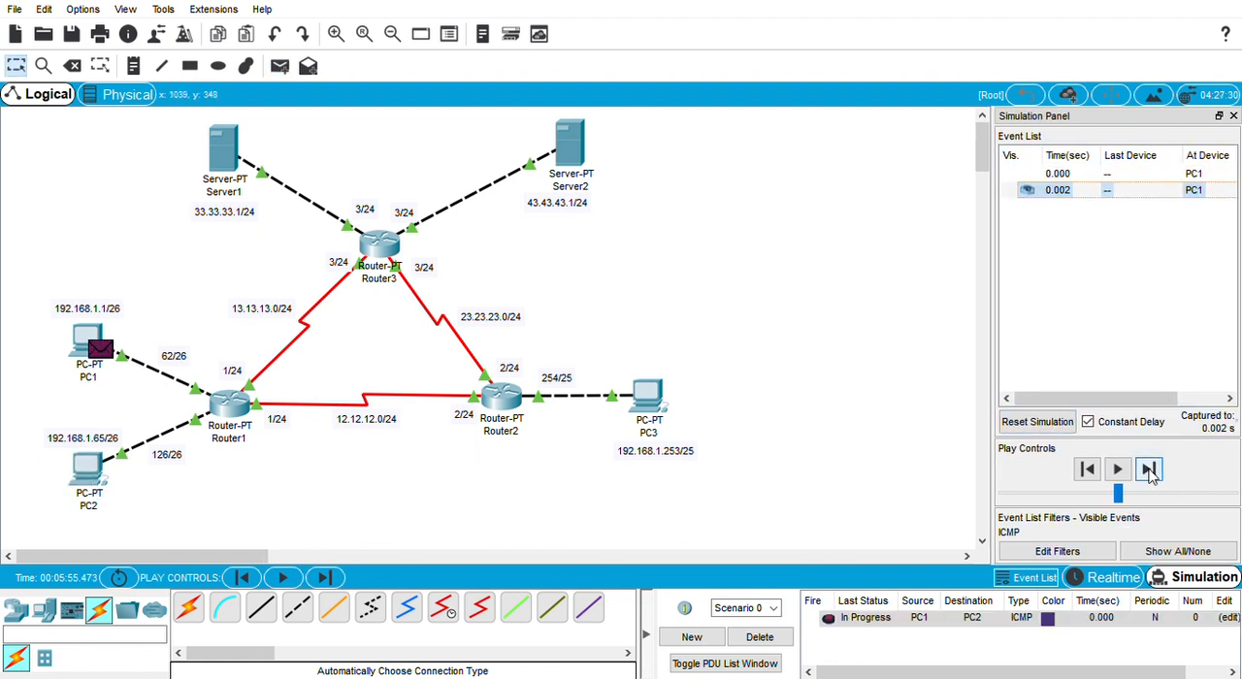
left_click(1149, 469)
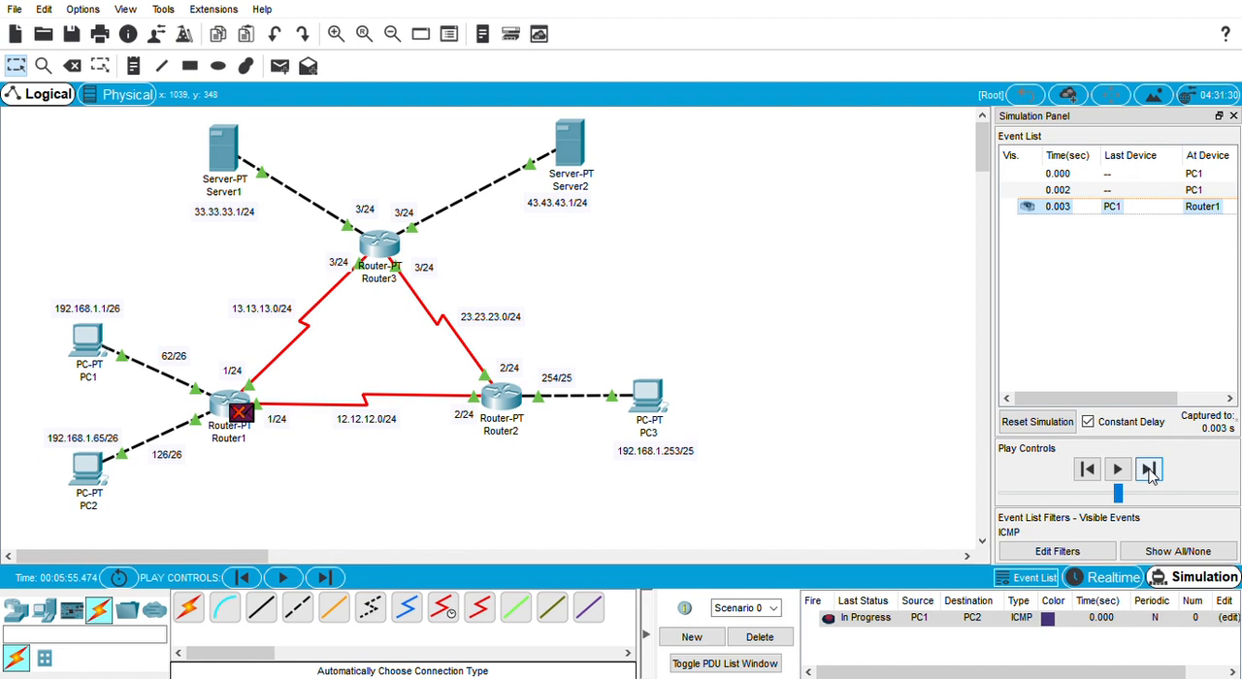
Step: Reset the simulation and step the PC1-to-PC2 packet through Router1 to PC2 and back to PC1
left_click(1064, 429)
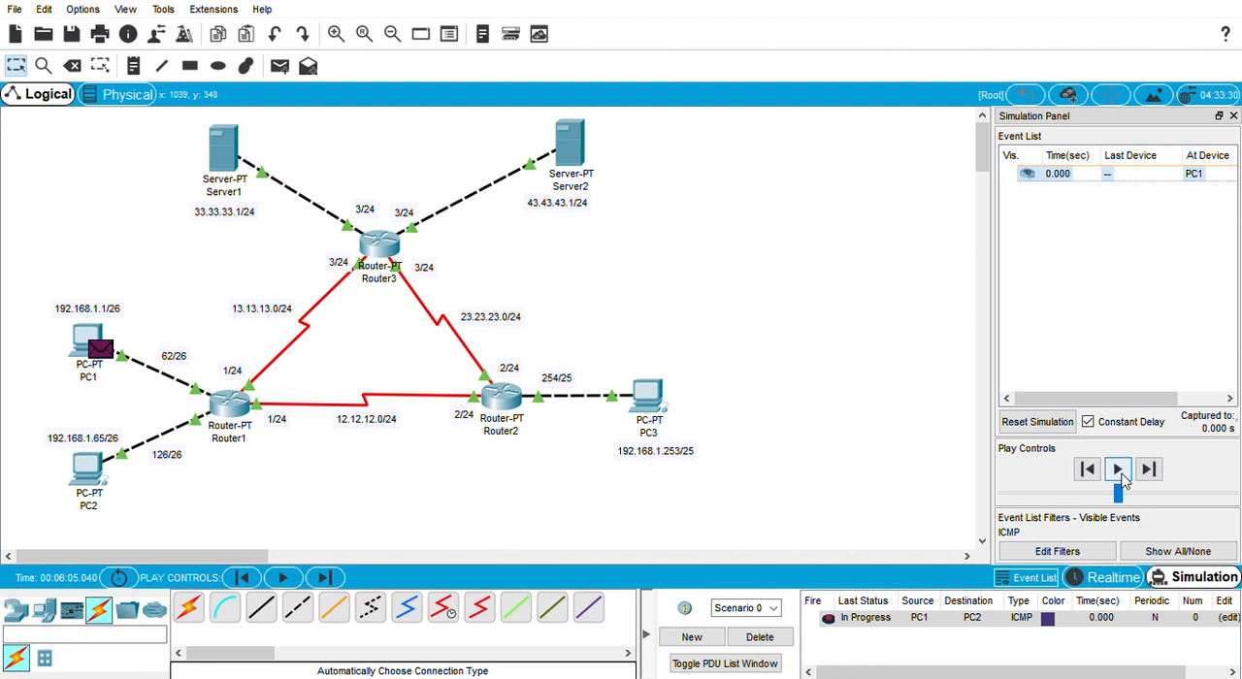
left_click(1155, 474)
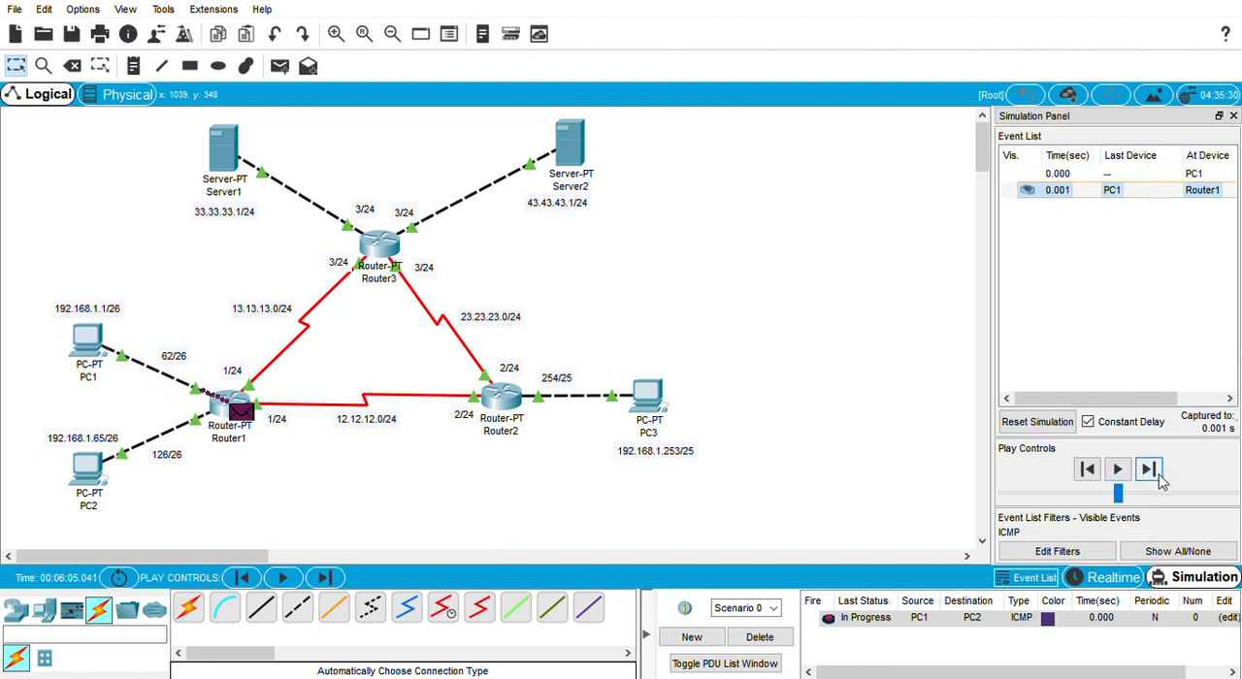
left_click(1158, 474)
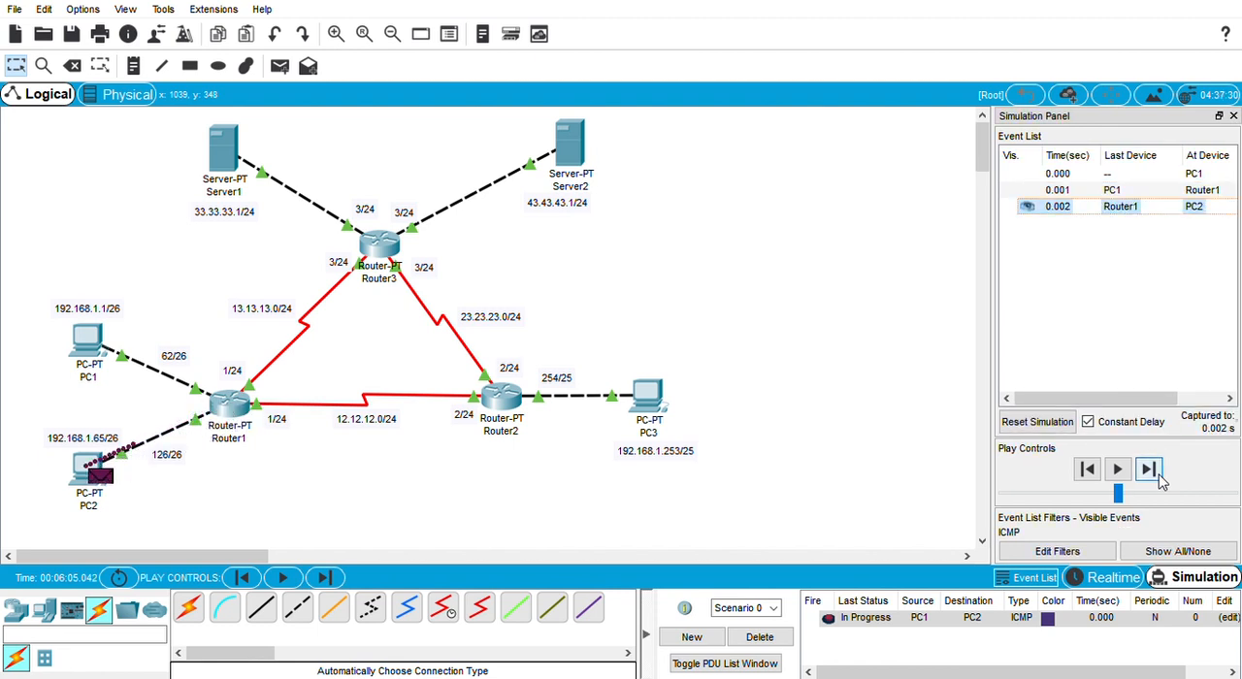
left_click(1159, 474)
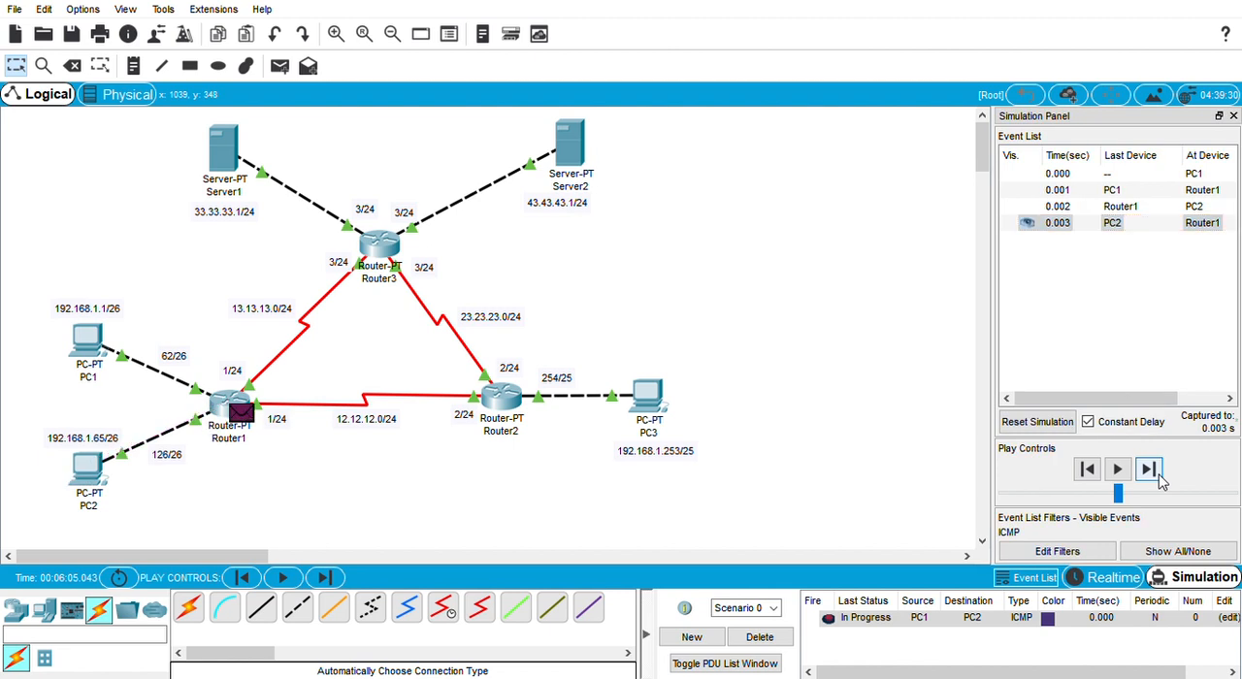
left_click(1159, 473)
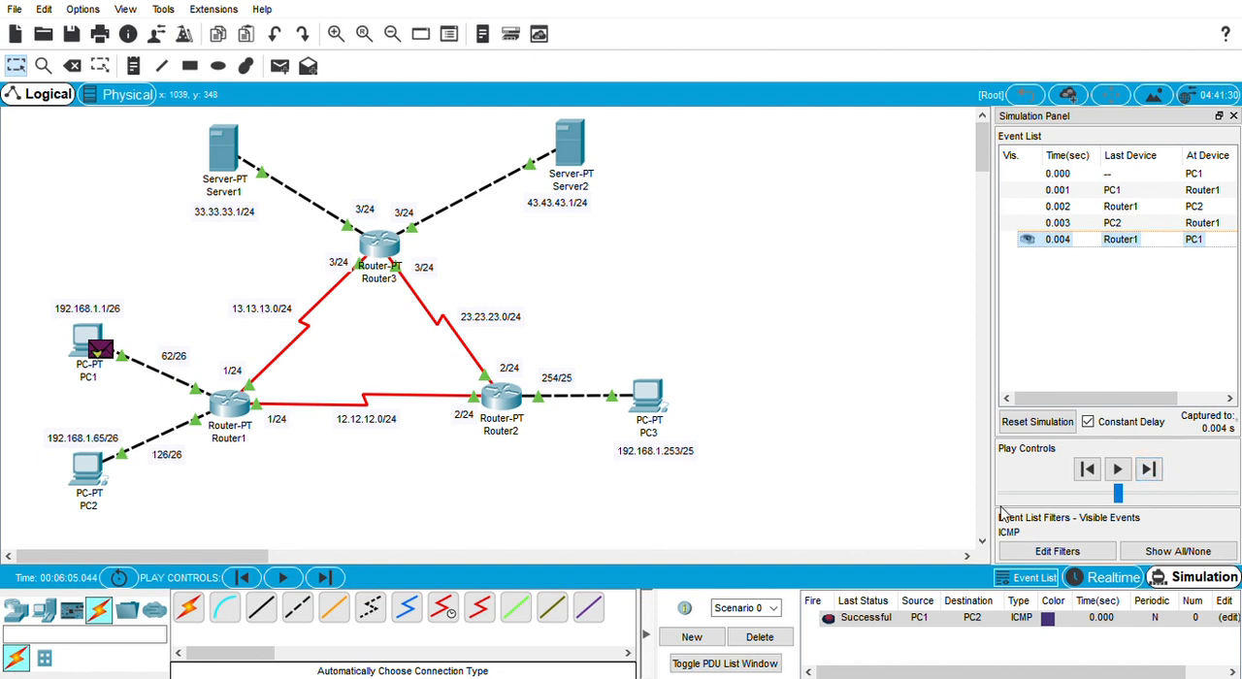
Step: Delete Scenario 0's existing PDU and add a simple PDU from PC1 to PC3
left_click(759, 636)
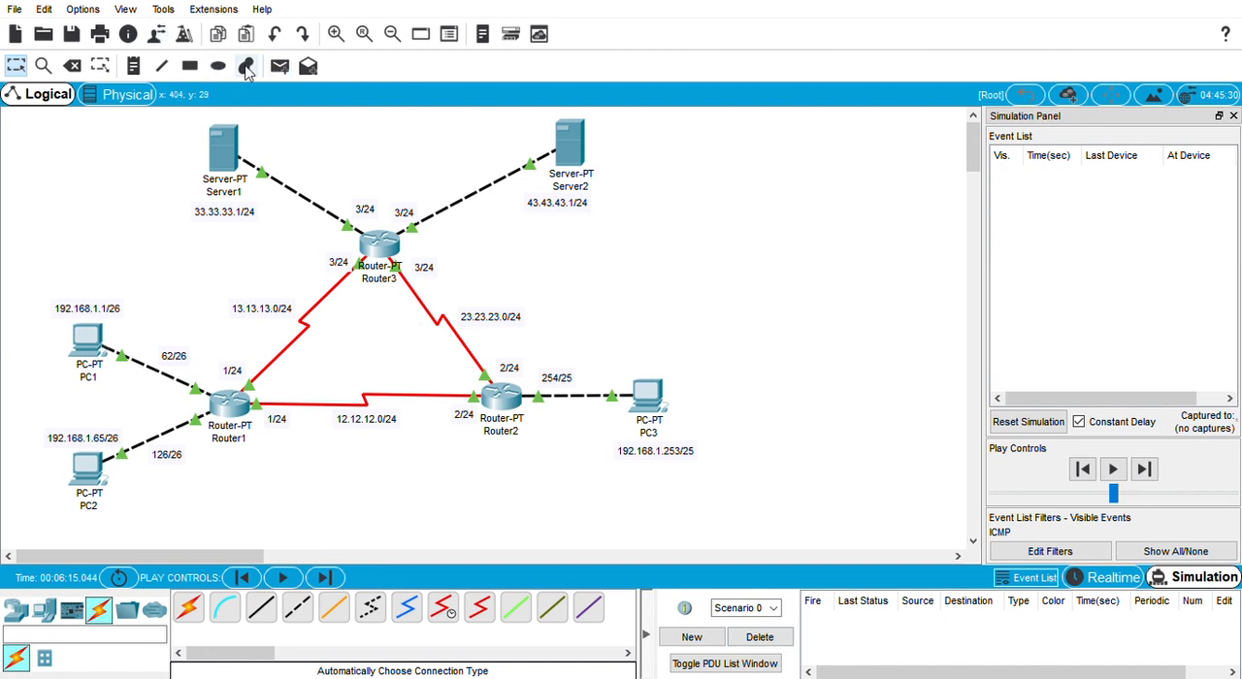
left_click(280, 67)
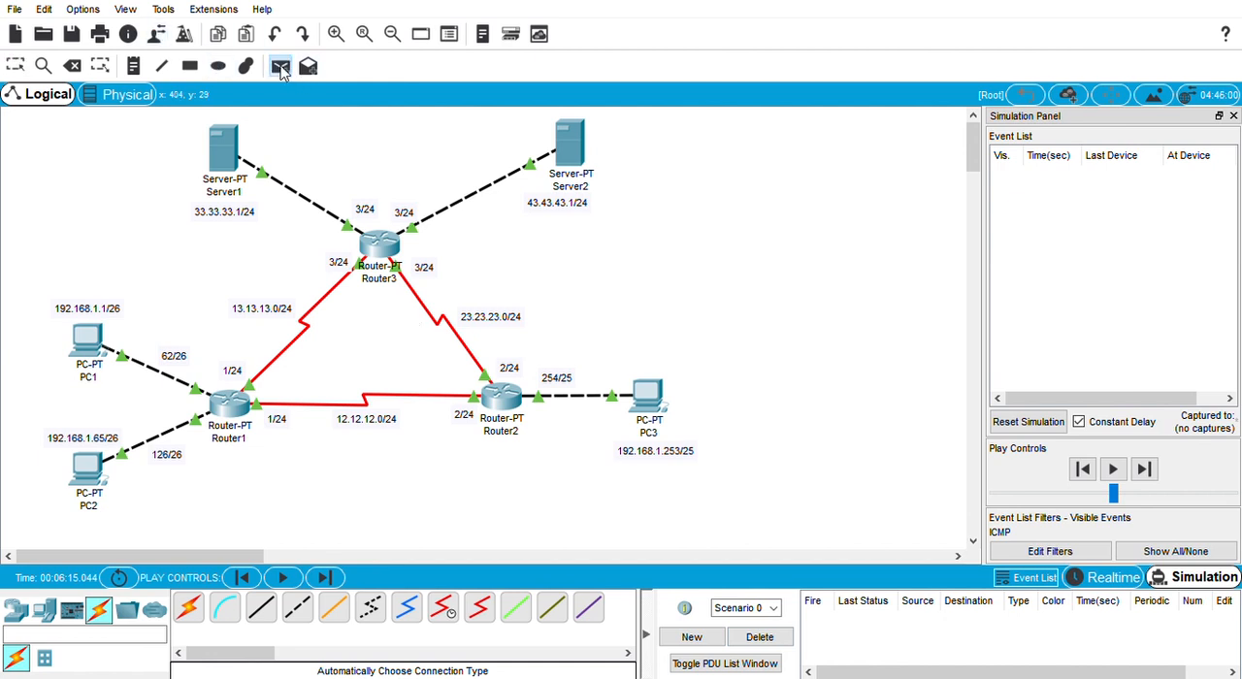
left_click(88, 340)
left_click(650, 396)
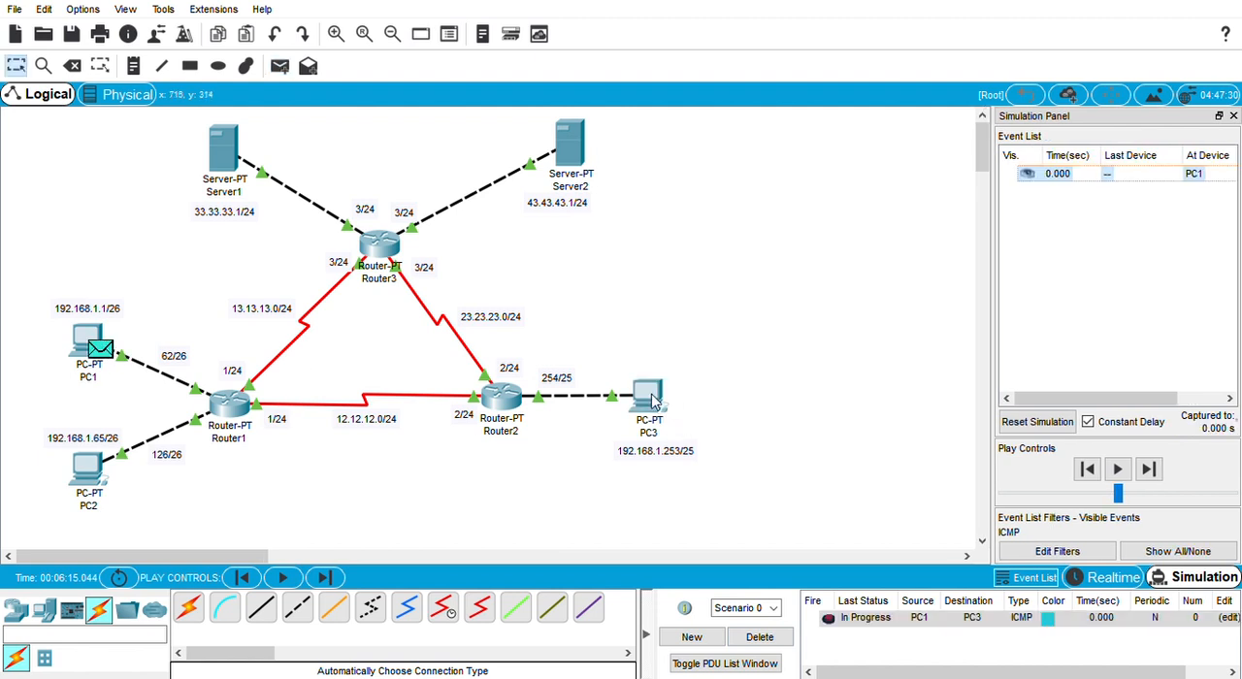
Step: Step the PC1-to-PC3 packet forward through Router1 and Router2
left_click(1149, 470)
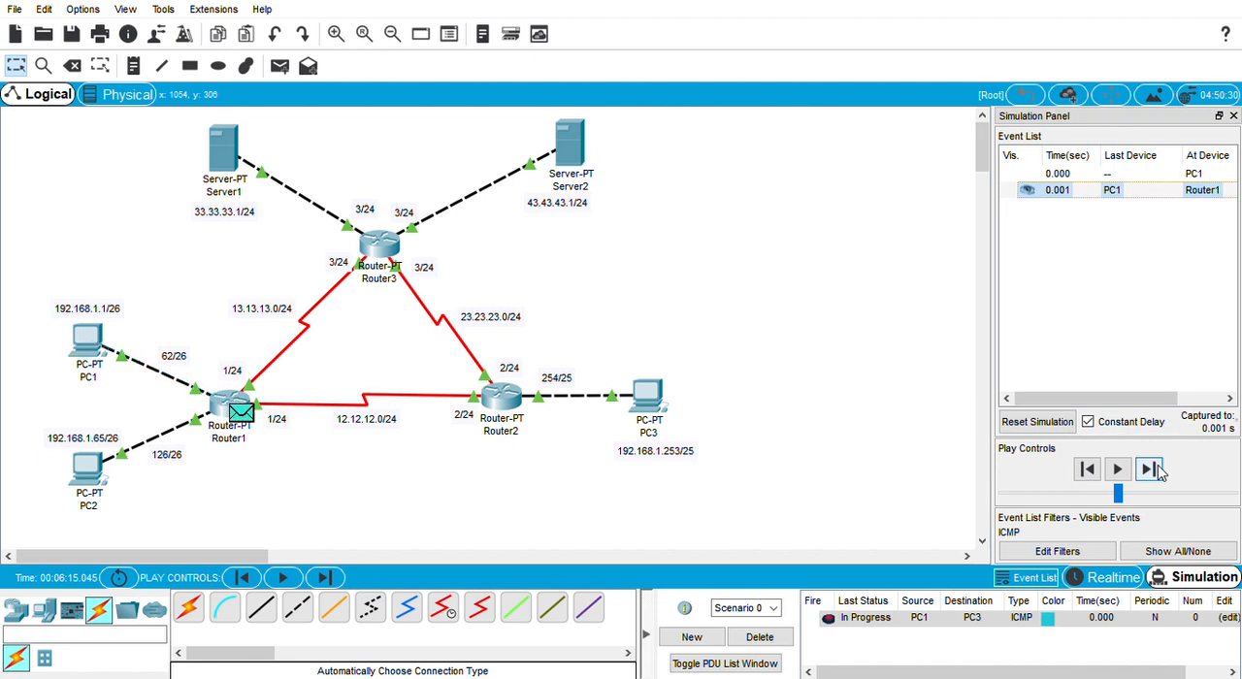
left_click(1153, 469)
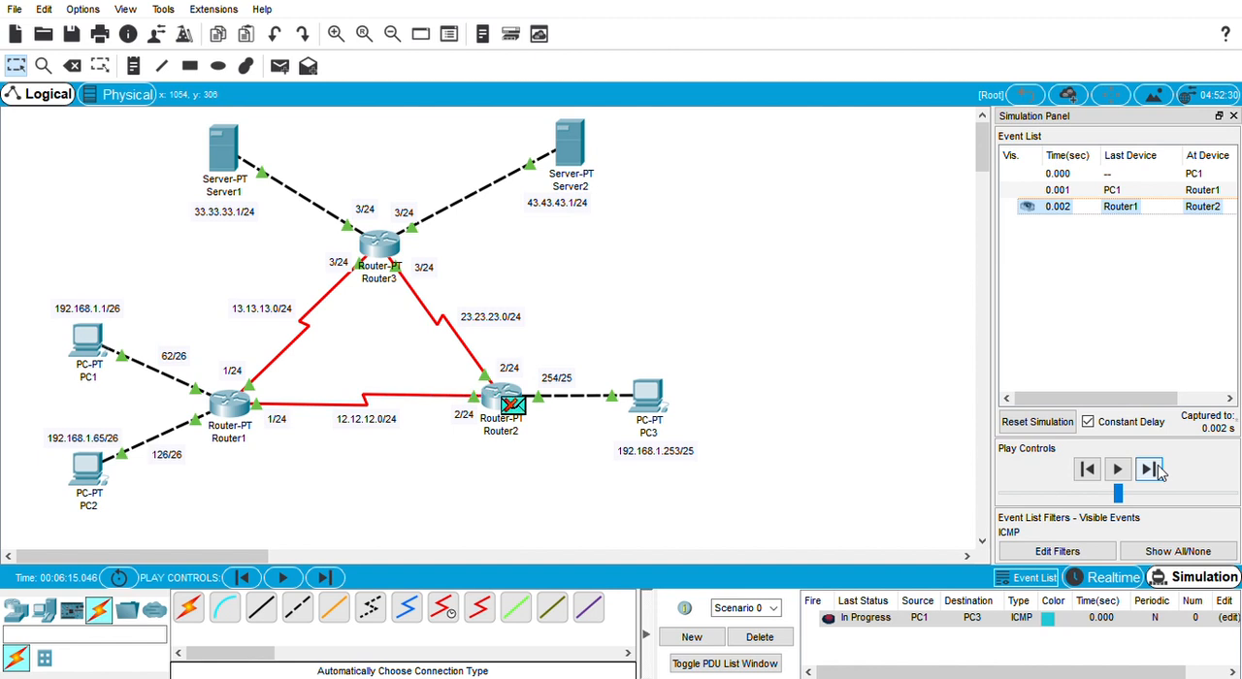
left_click(1150, 469)
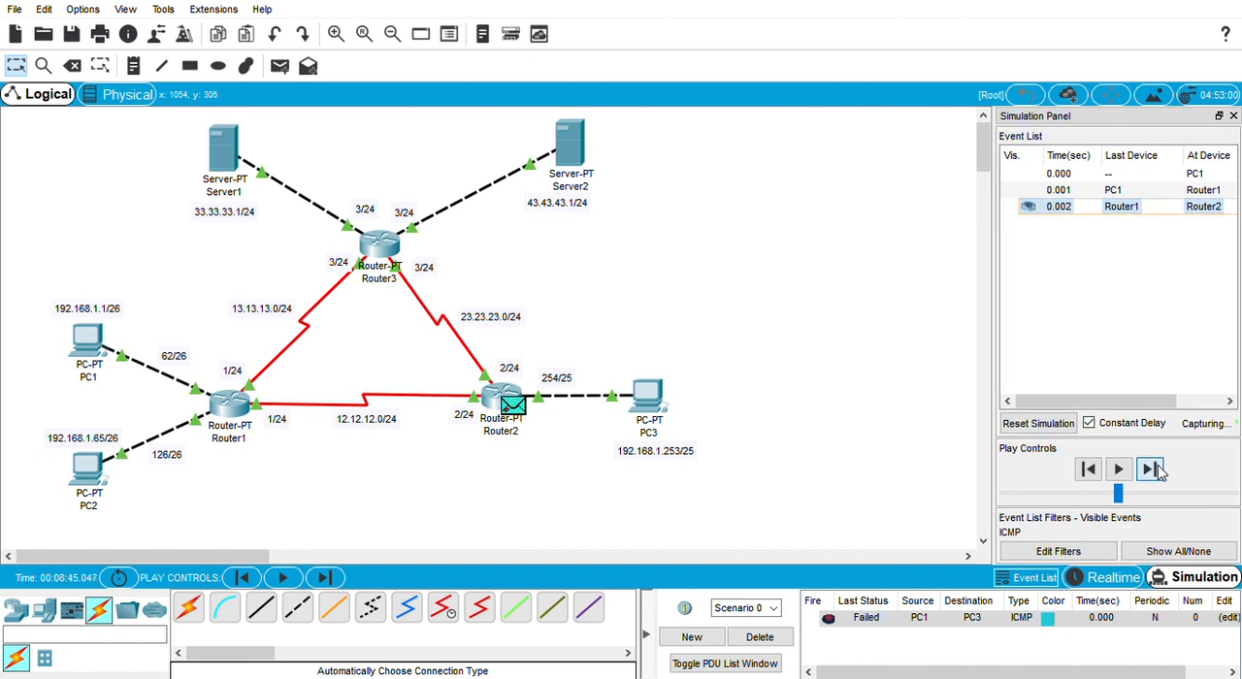
Step: Reset the simulation and step the PC1-to-PC3 packet through both routers to PC3 and back to PC1
left_click(1037, 423)
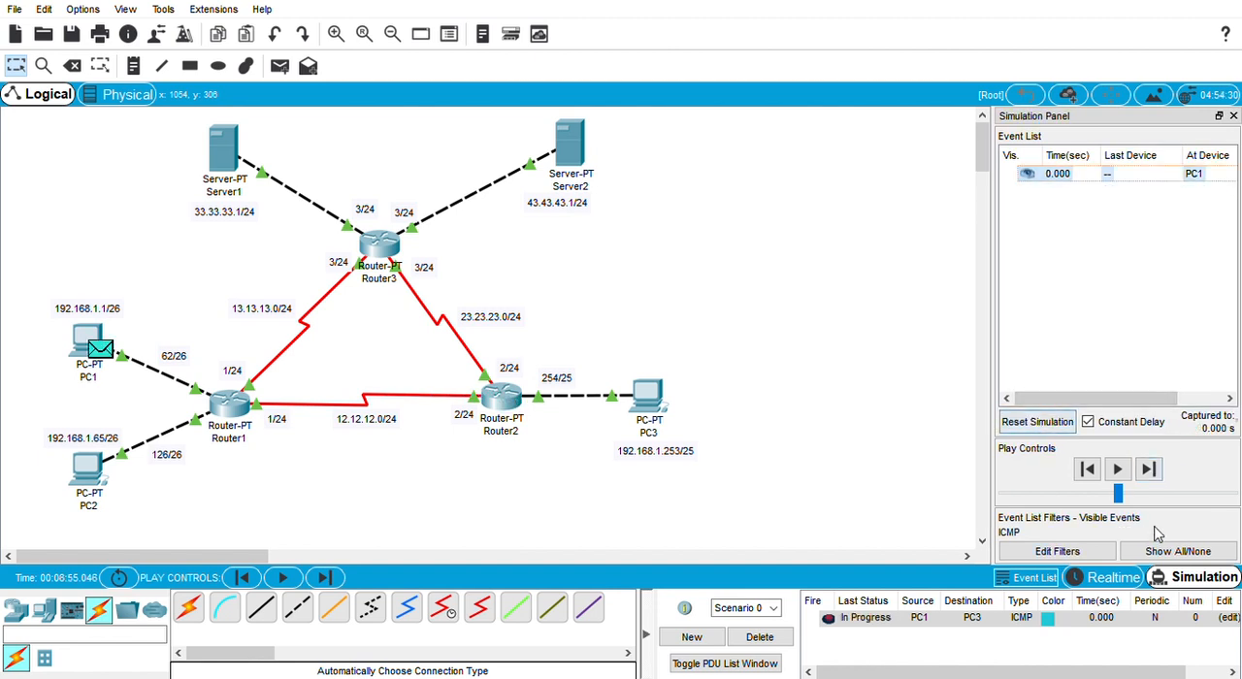
left_click(1151, 469)
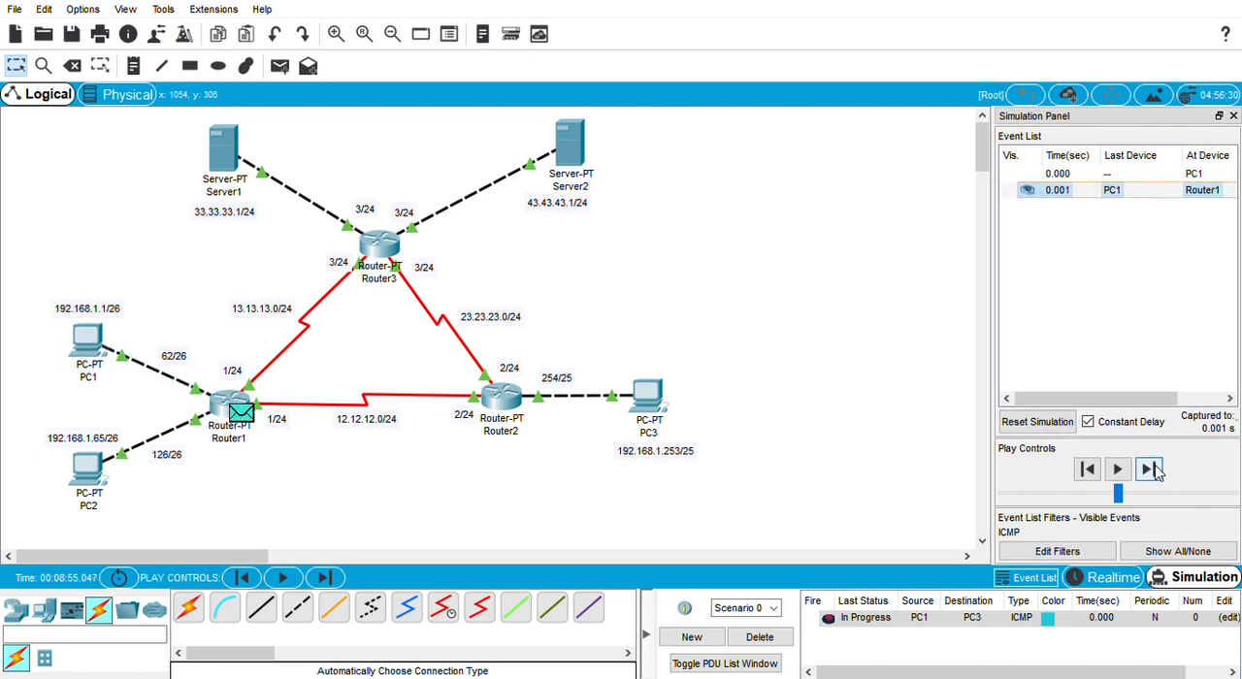
left_click(1150, 470)
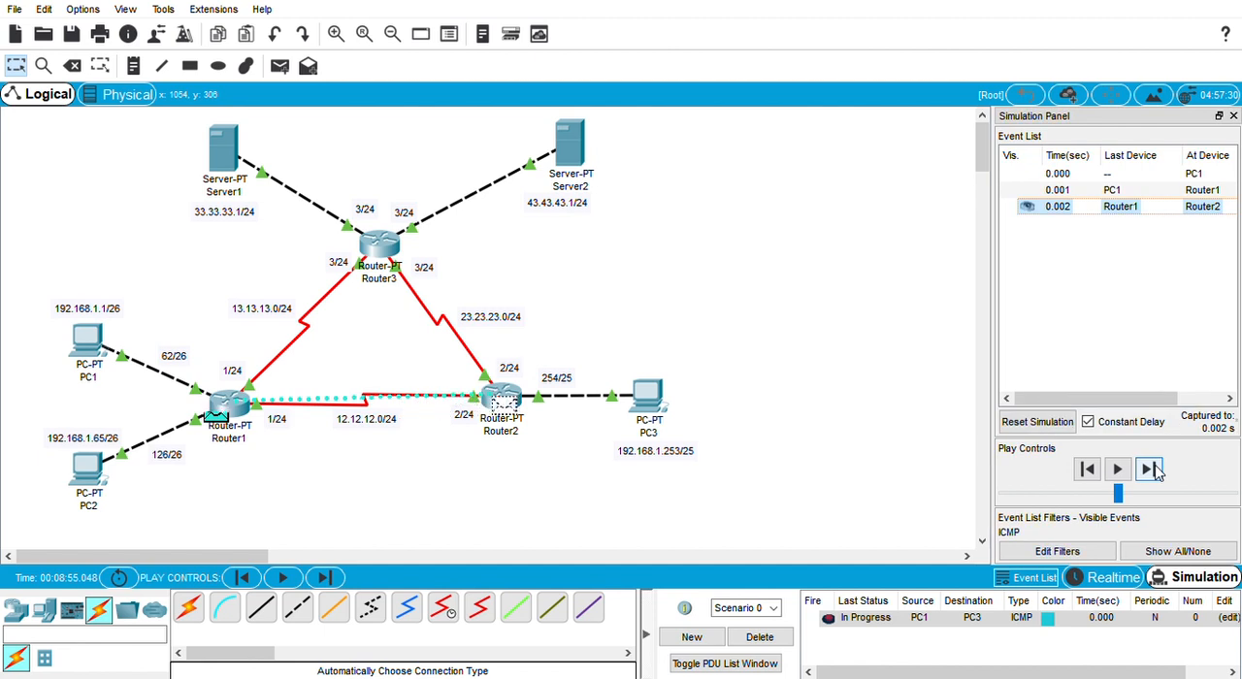
left_click(1151, 470)
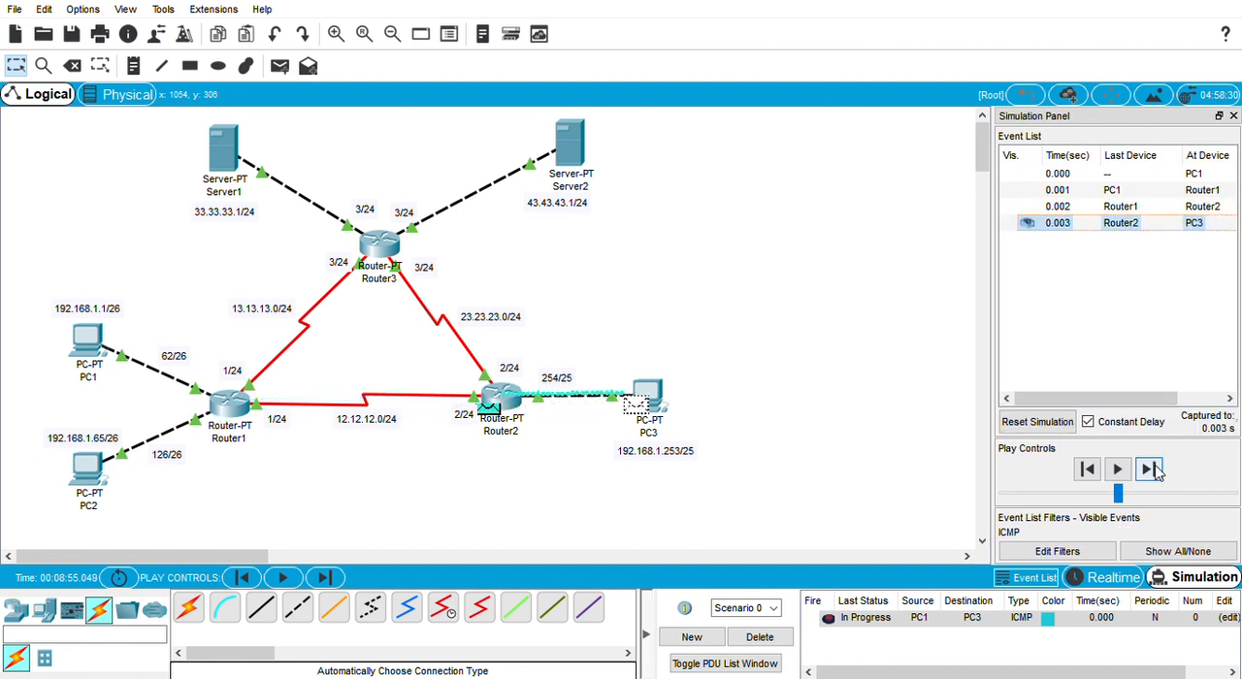
left_click(1151, 469)
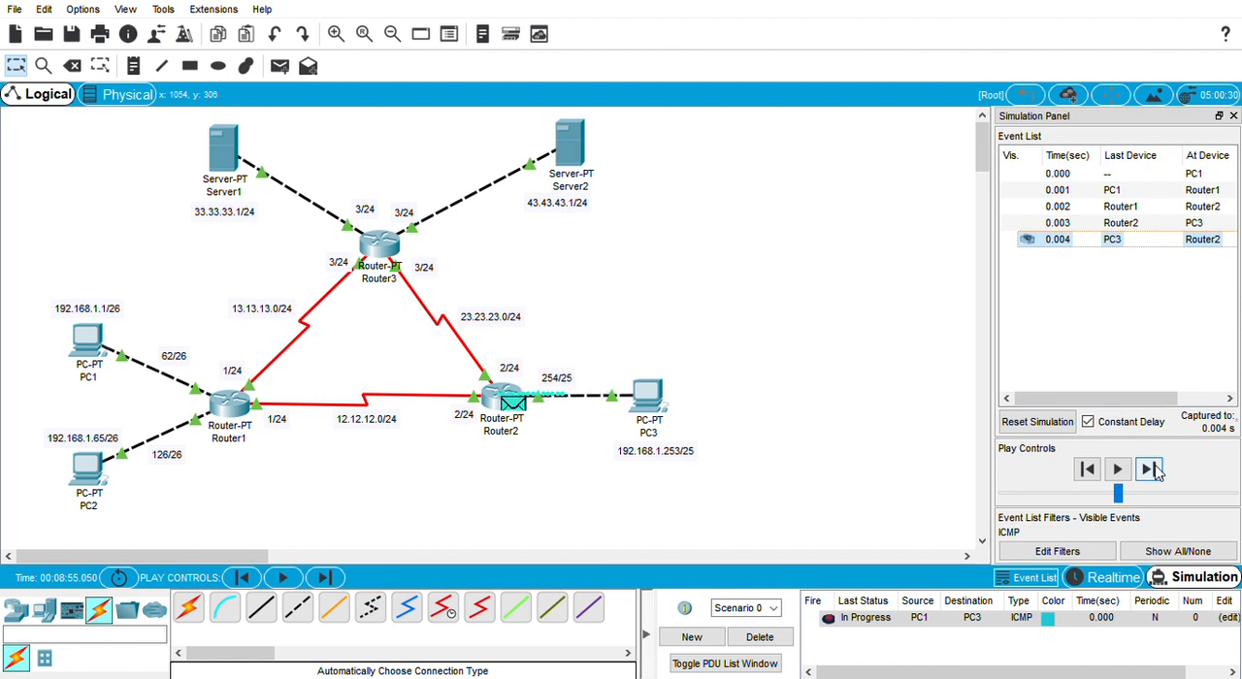
left_click(1151, 470)
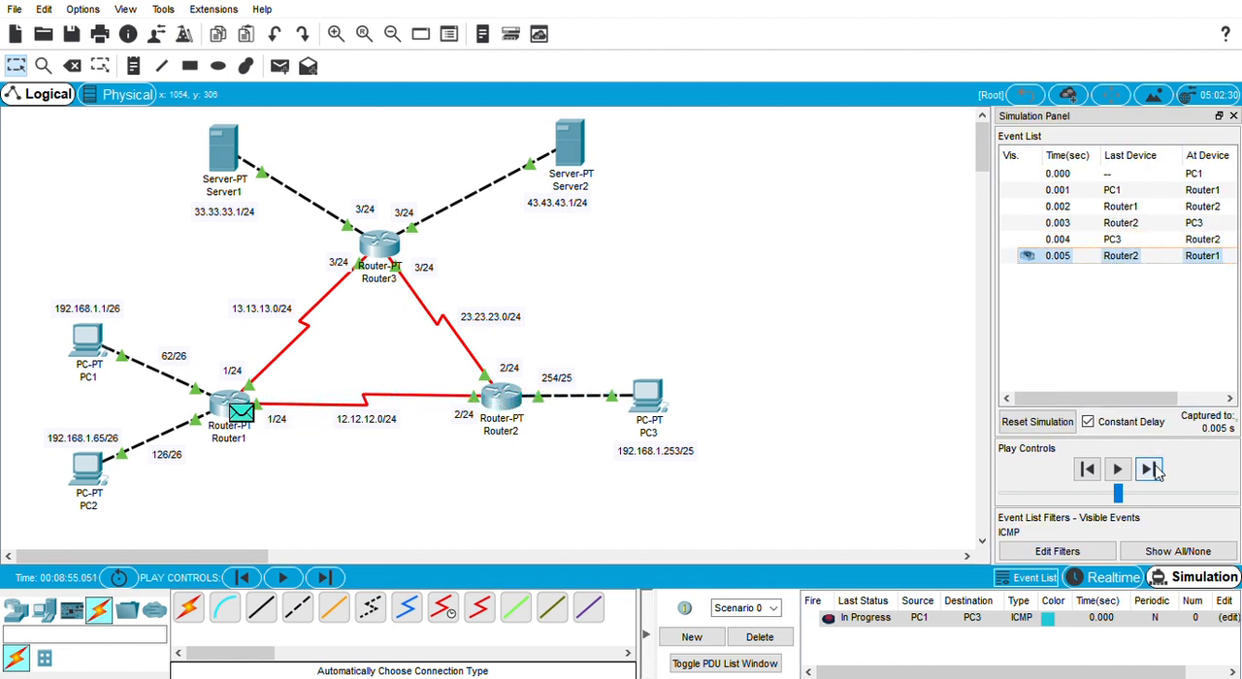
left_click(1151, 470)
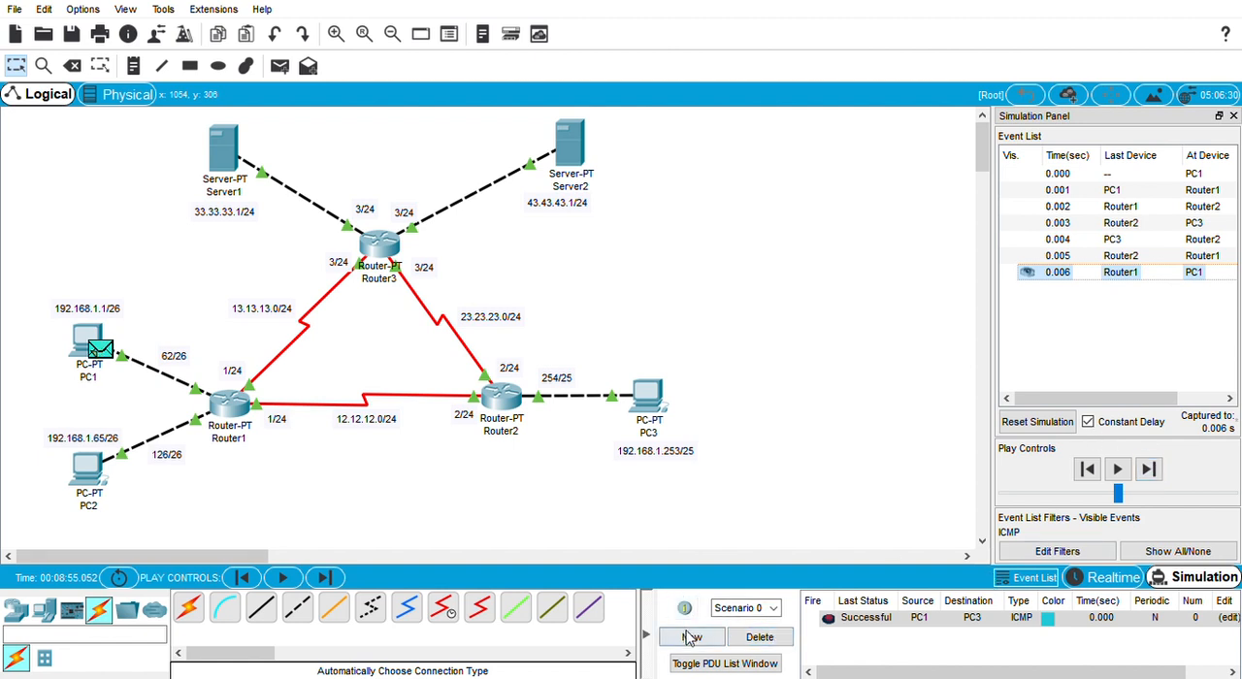
Step: Clear Scenario 0's PDU, reset the simulation and add a simple PDU from PC1 to Server1
left_click(760, 637)
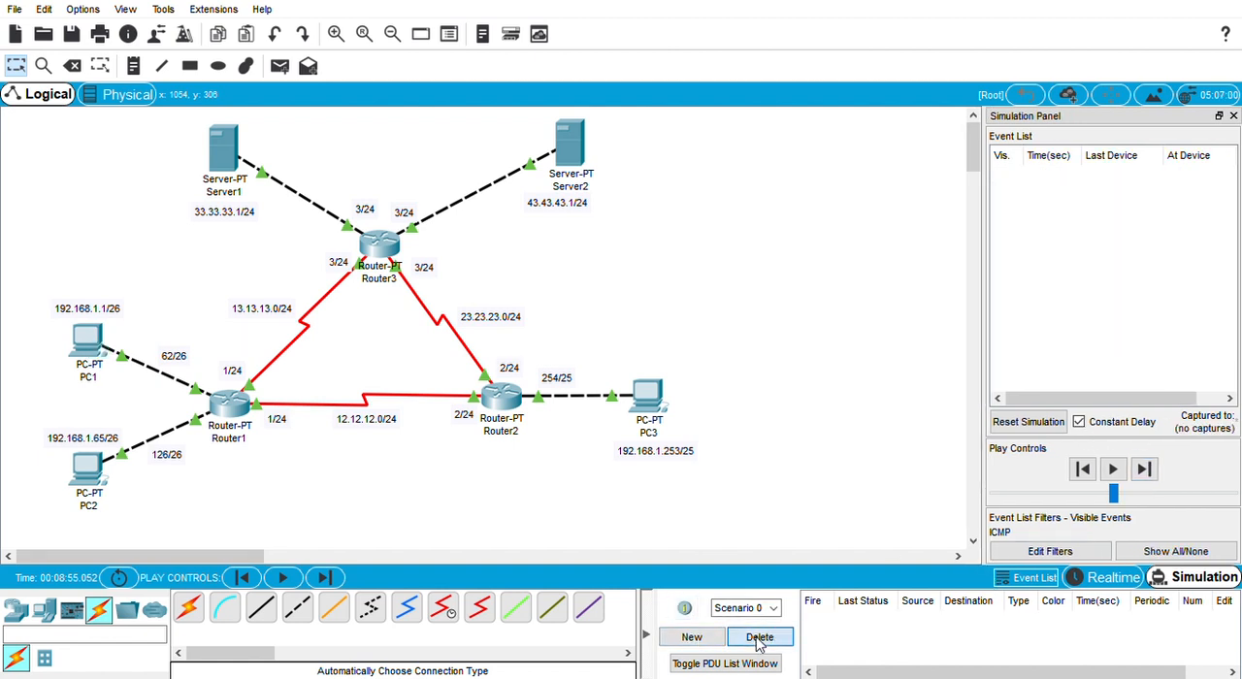
left_click(1009, 419)
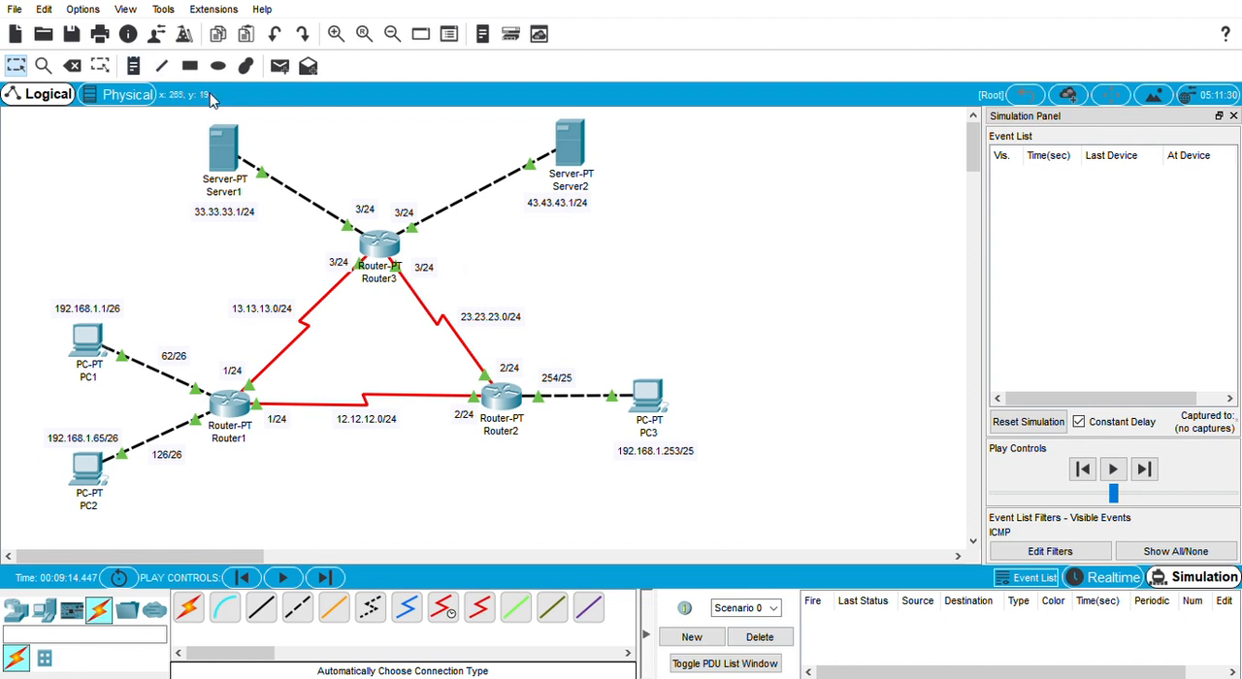
left_click(280, 65)
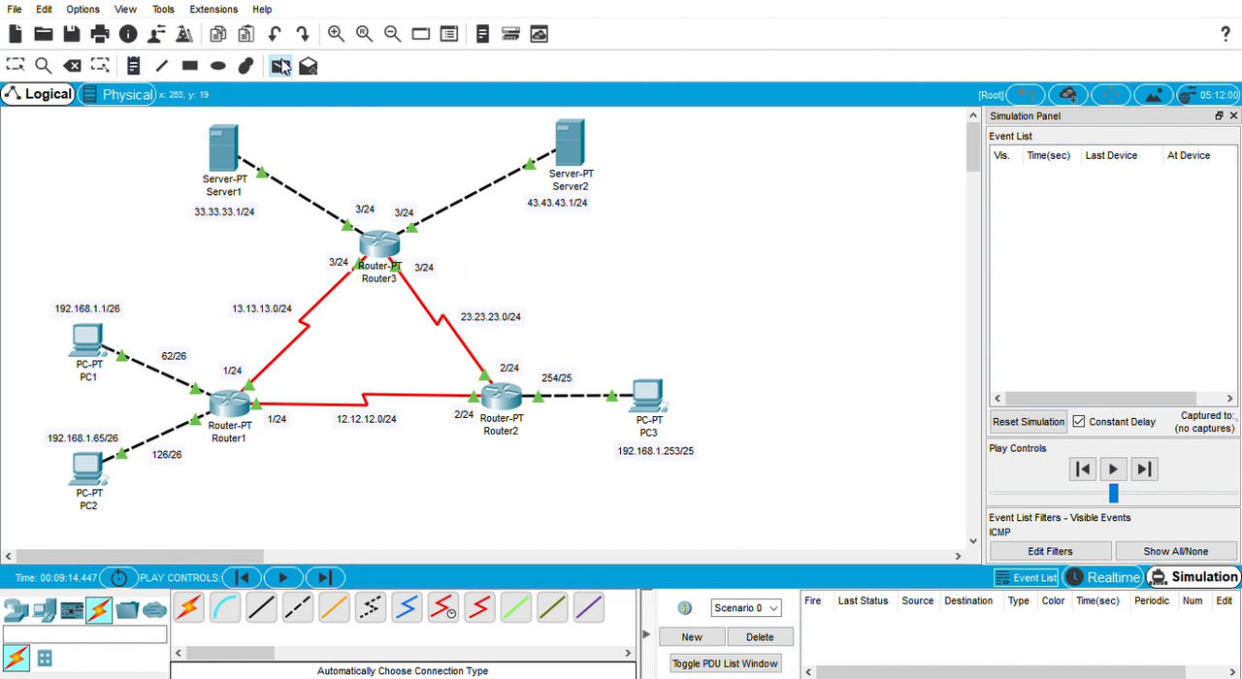
left_click(89, 341)
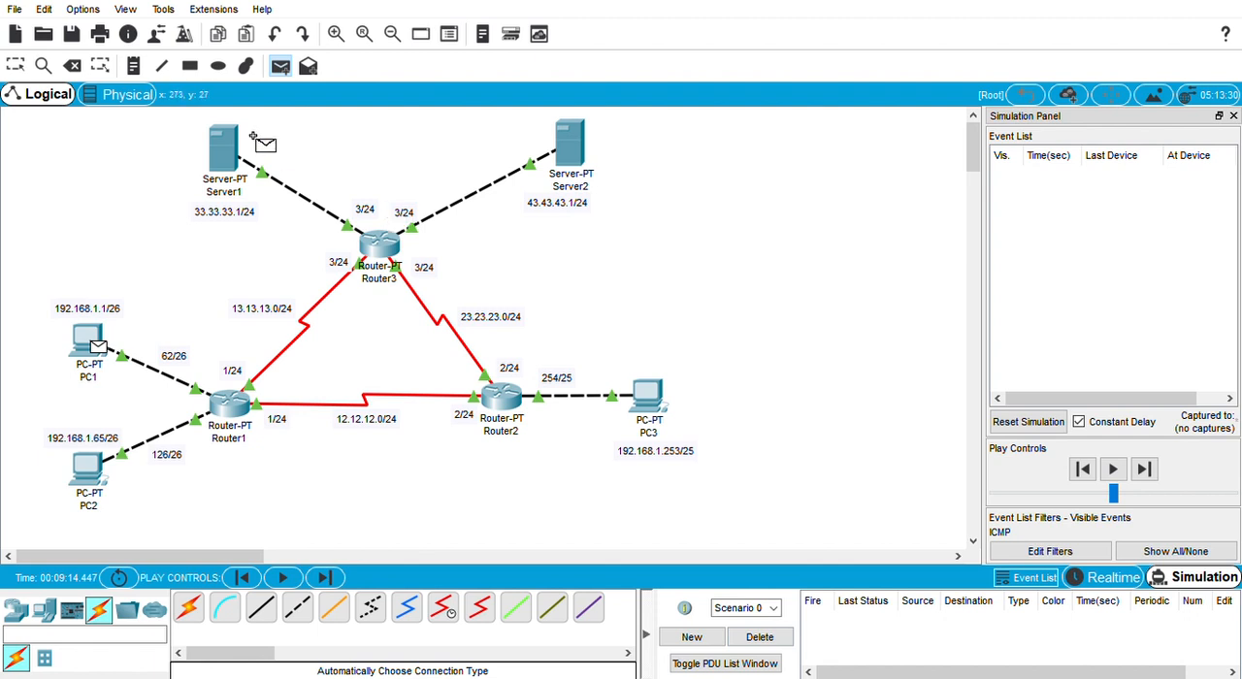
left_click(225, 151)
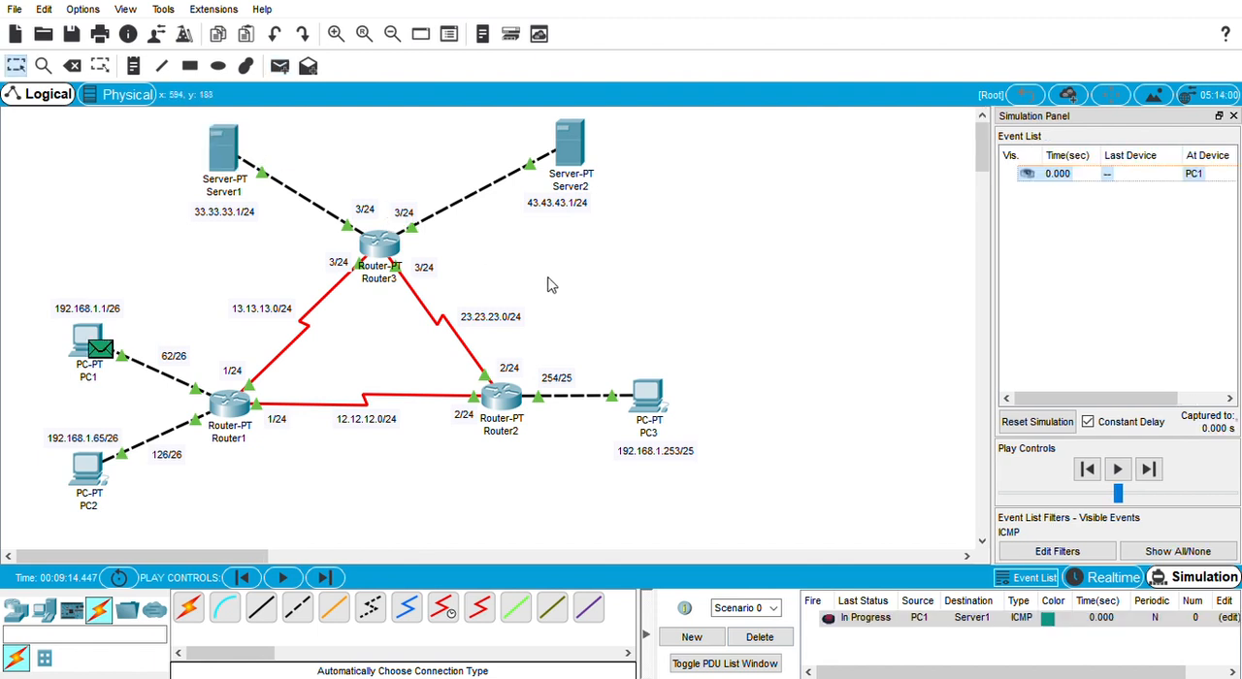
Step: Step the PC1-to-Server1 packet forward through Router1 and Router3
left_click(1149, 470)
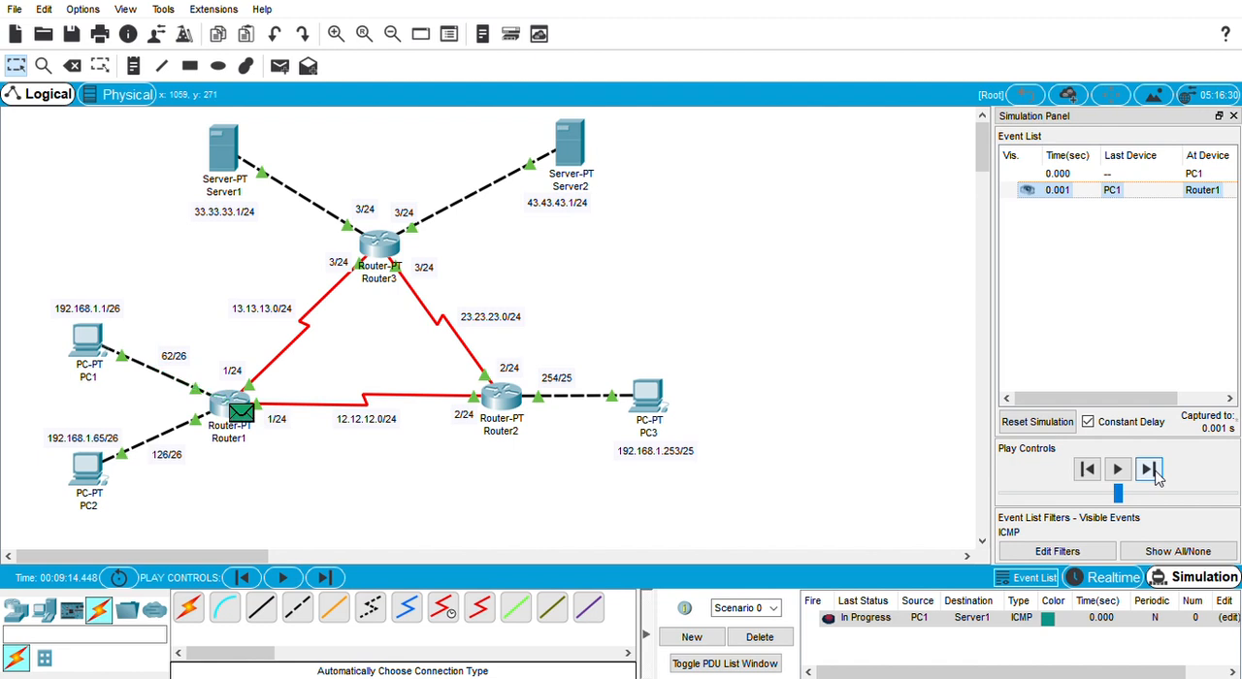
left_click(1148, 470)
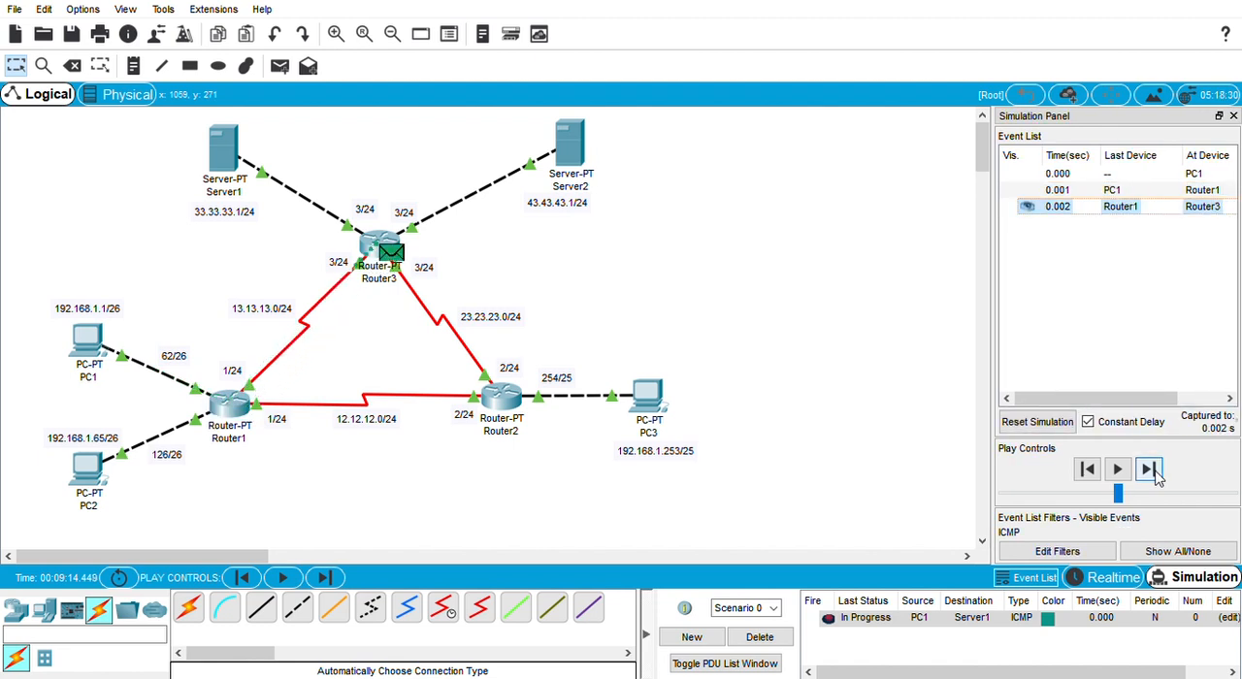
left_click(1149, 469)
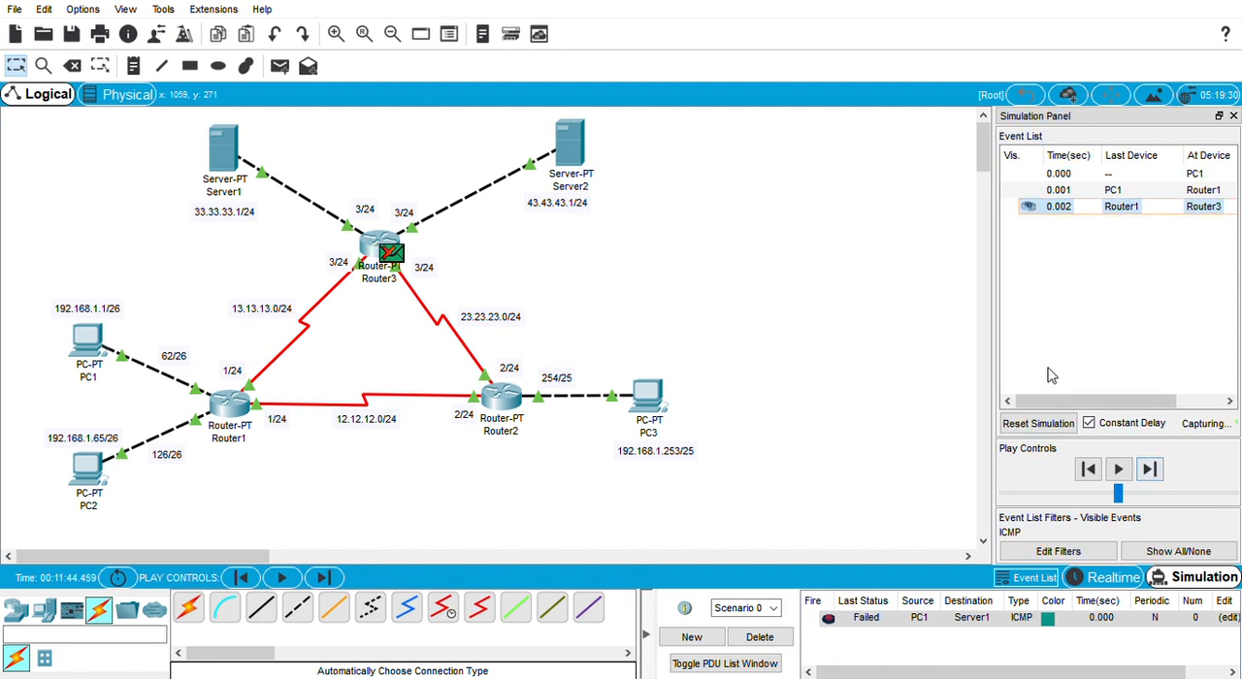
Step: Reset the simulation and step the PC1-to-Server1 packet through Router1 and Router3 to Server1 and back to PC1
left_click(1037, 422)
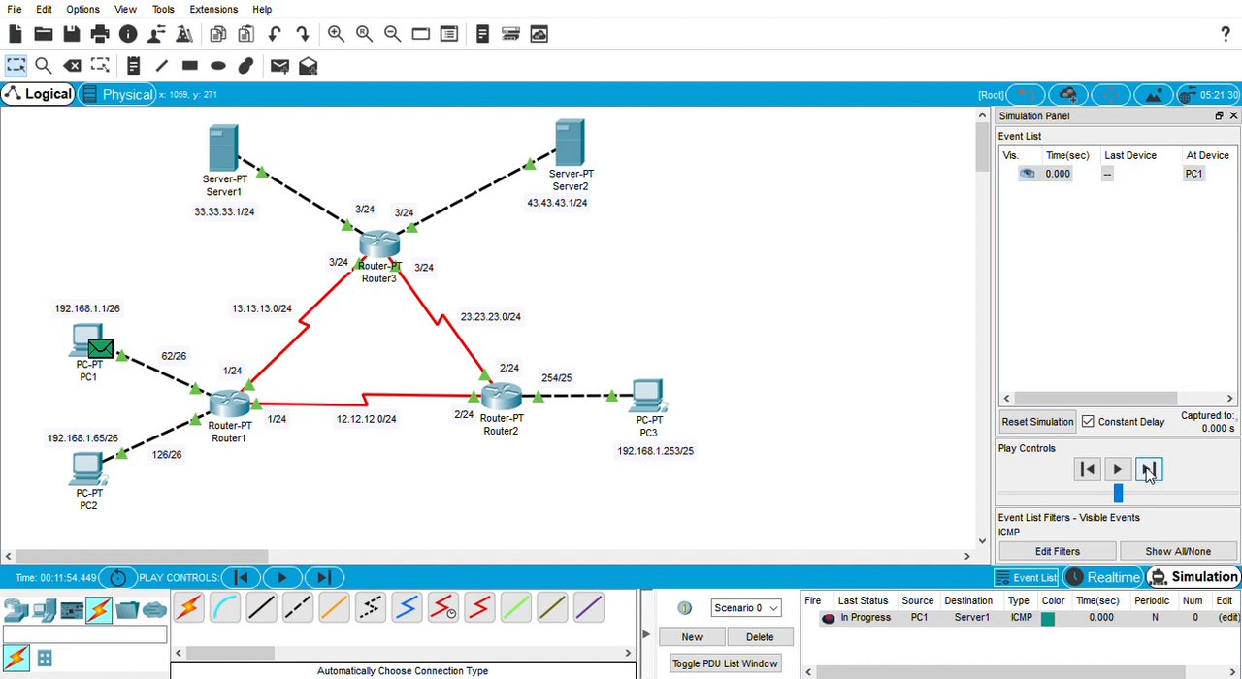
left_click(1149, 471)
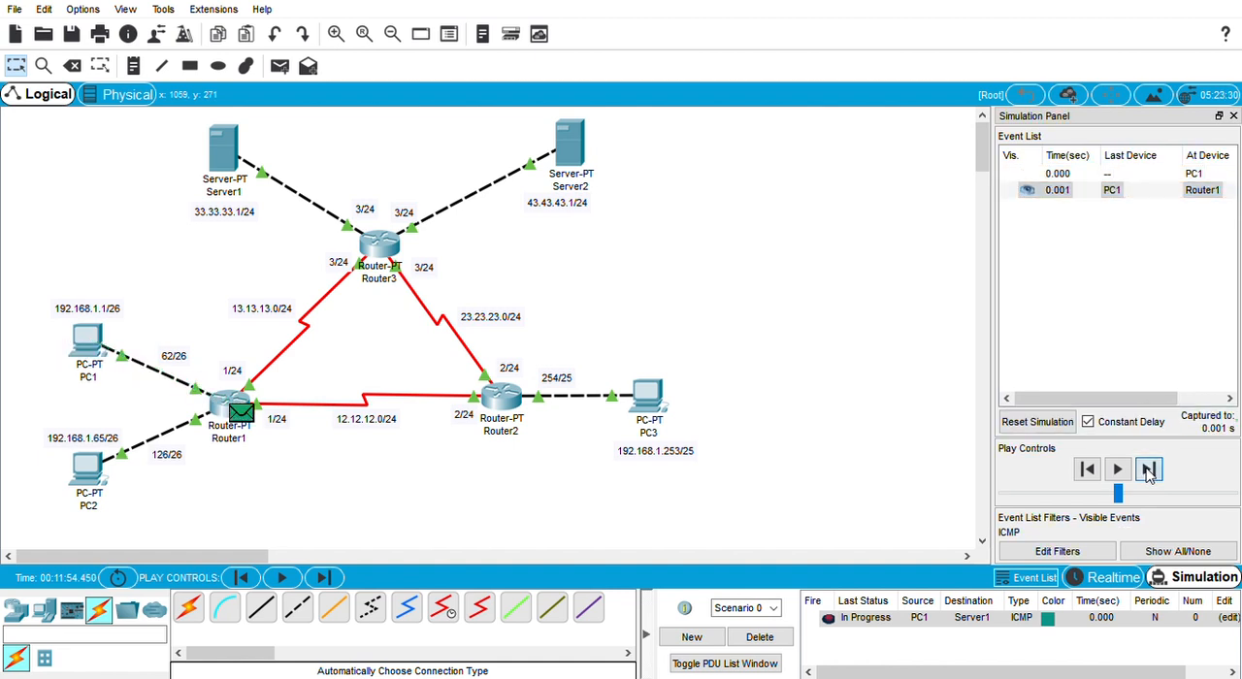
left_click(1149, 471)
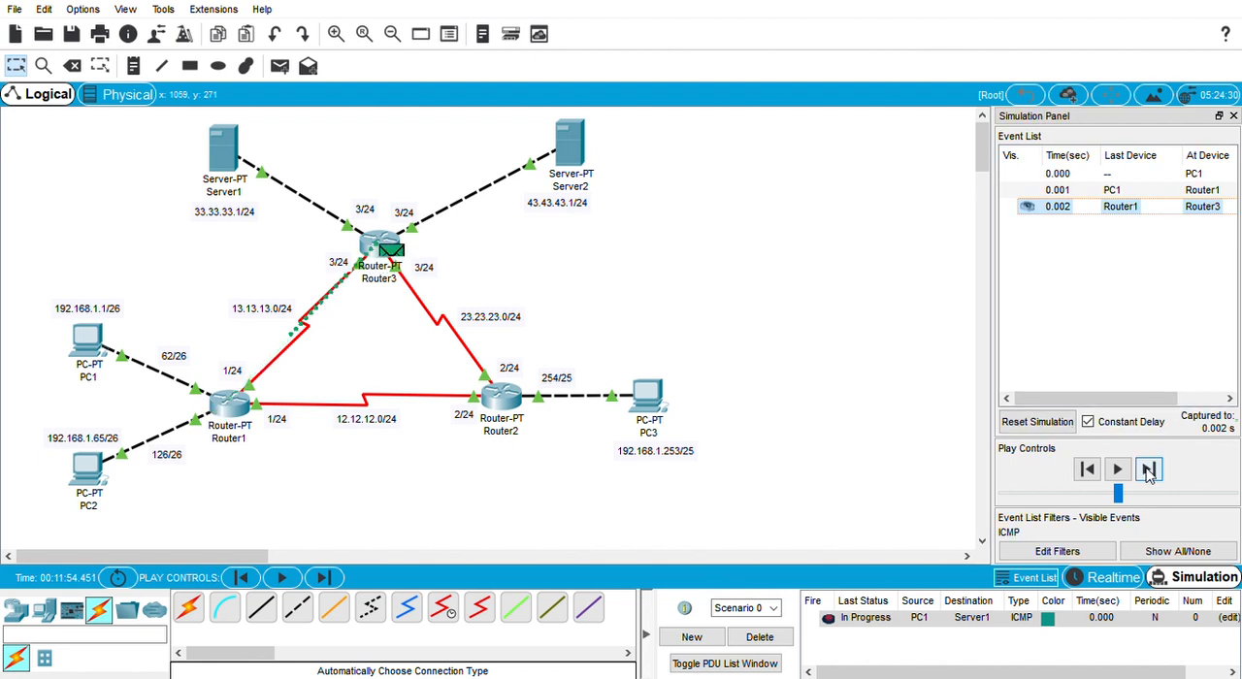
left_click(1149, 471)
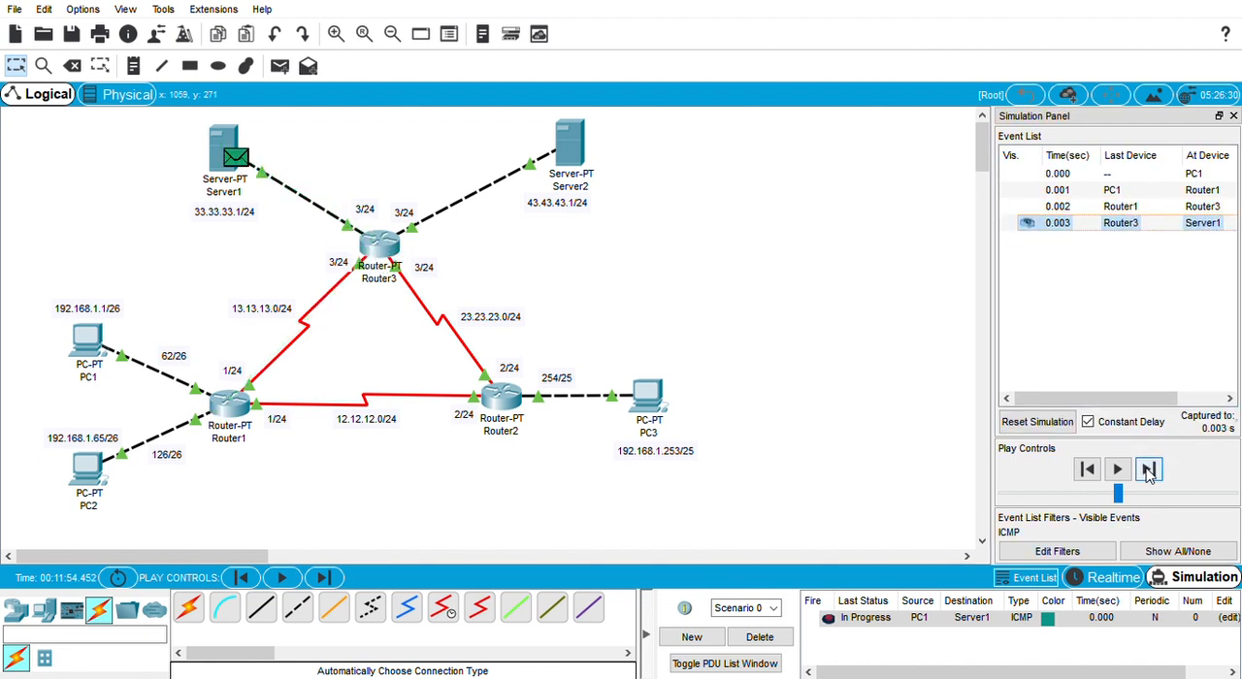
left_click(1149, 471)
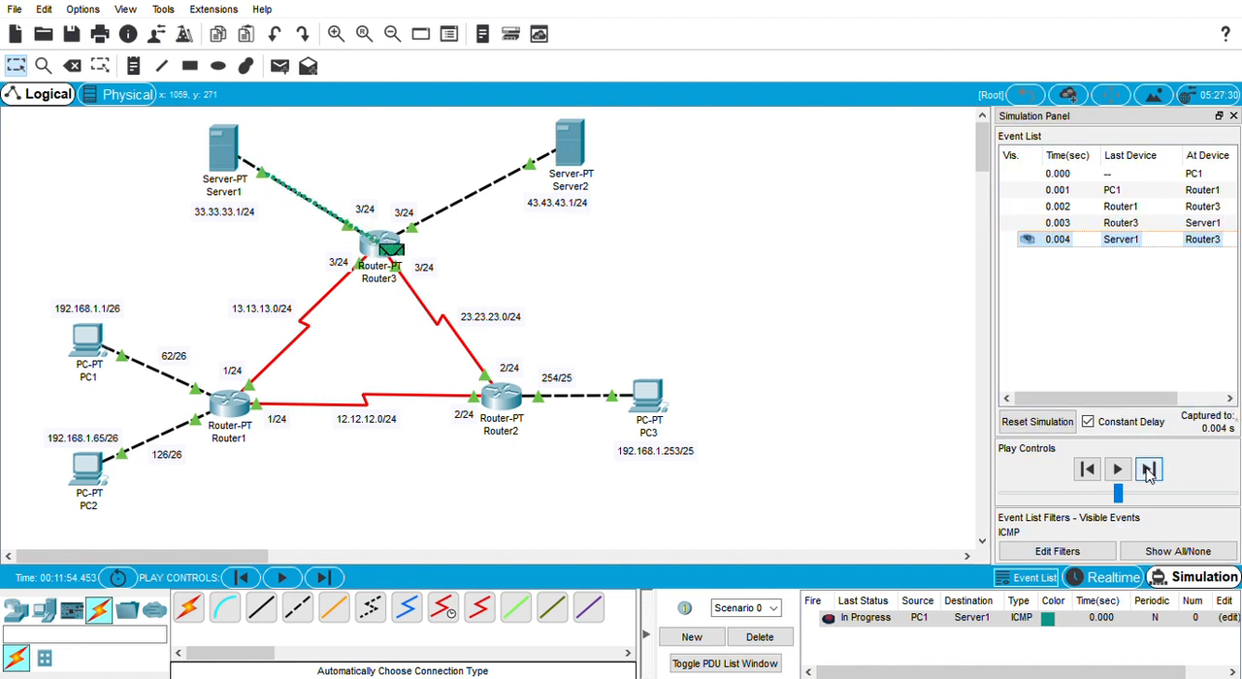
left_click(1149, 471)
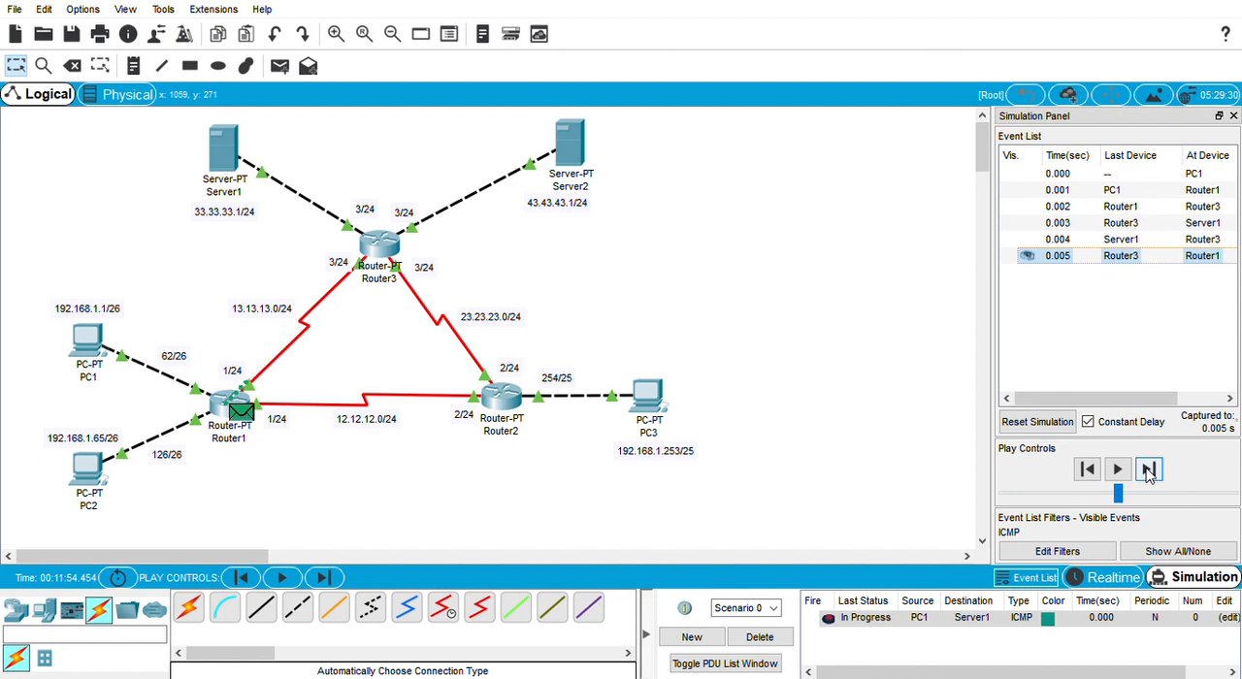
left_click(1149, 471)
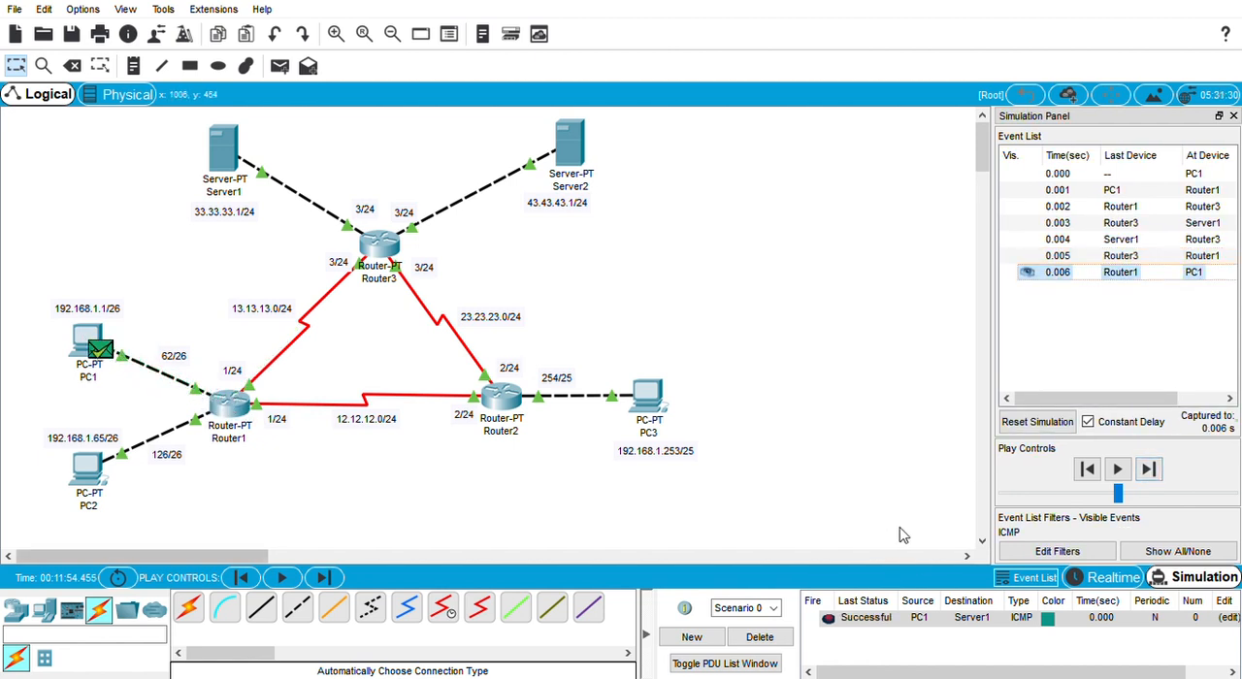
Step: Delete Scenario 0's PDU, reset the simulation and add a simple PDU from PC3 to PC1
left_click(743, 638)
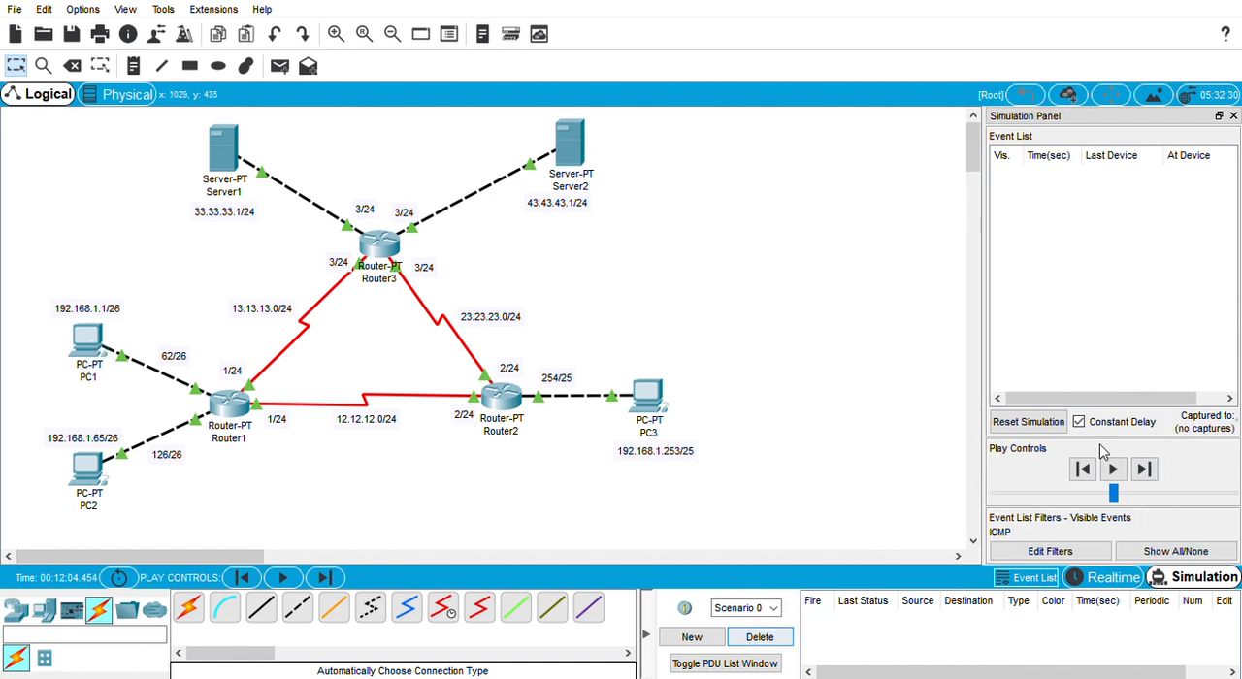
left_click(1012, 424)
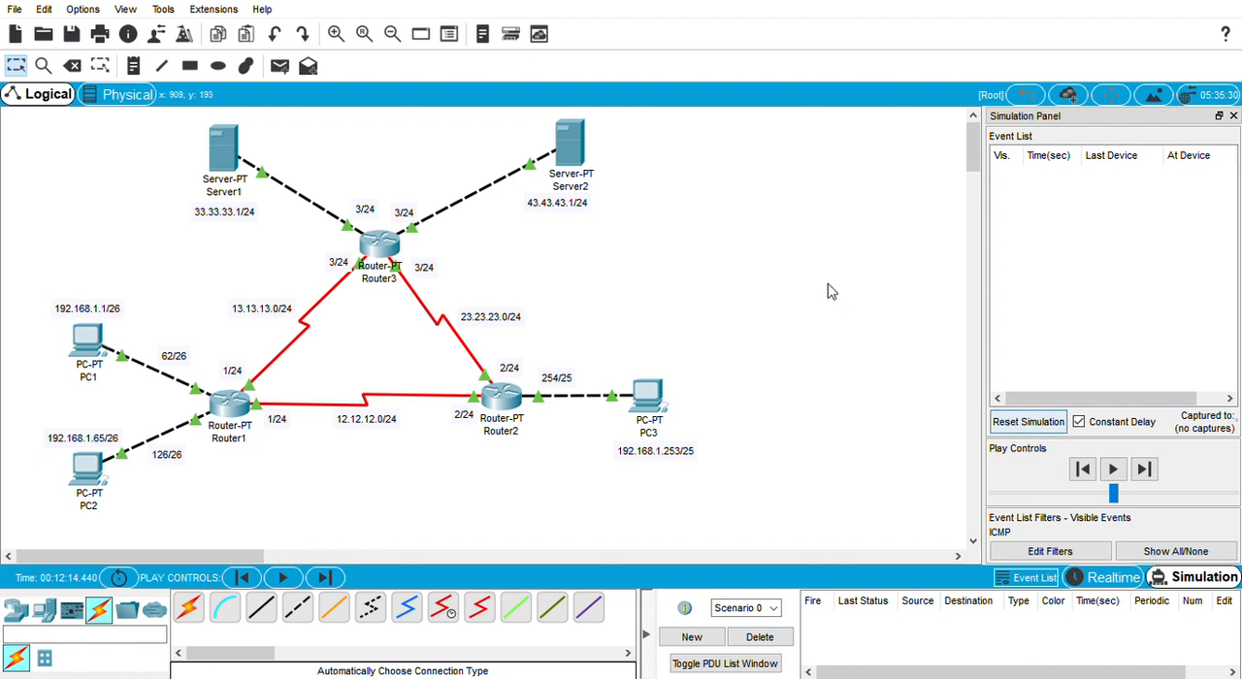
left_click(280, 66)
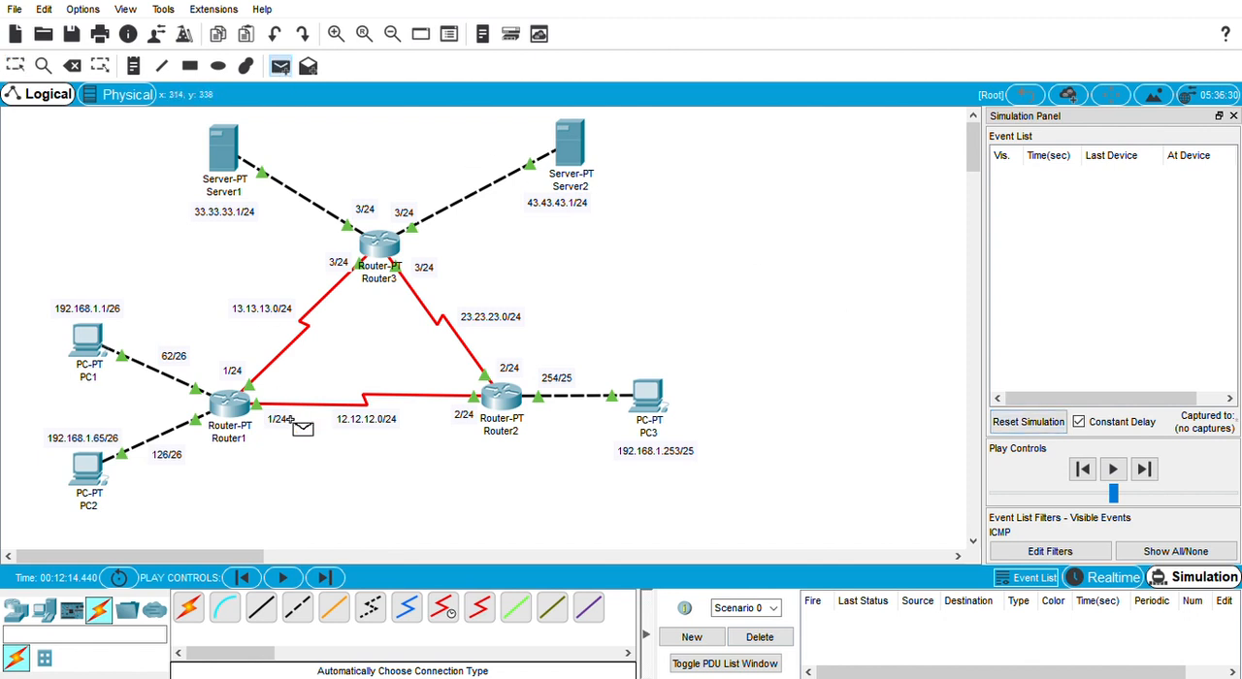
left_click(659, 411)
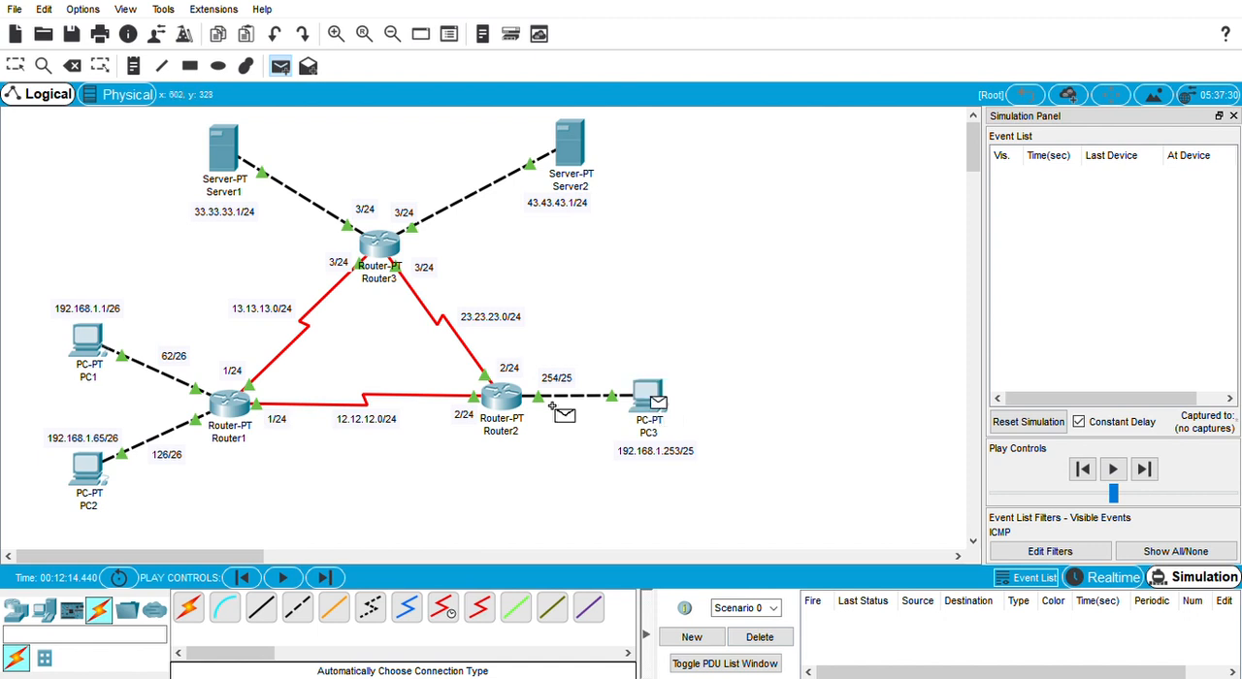
left_click(93, 355)
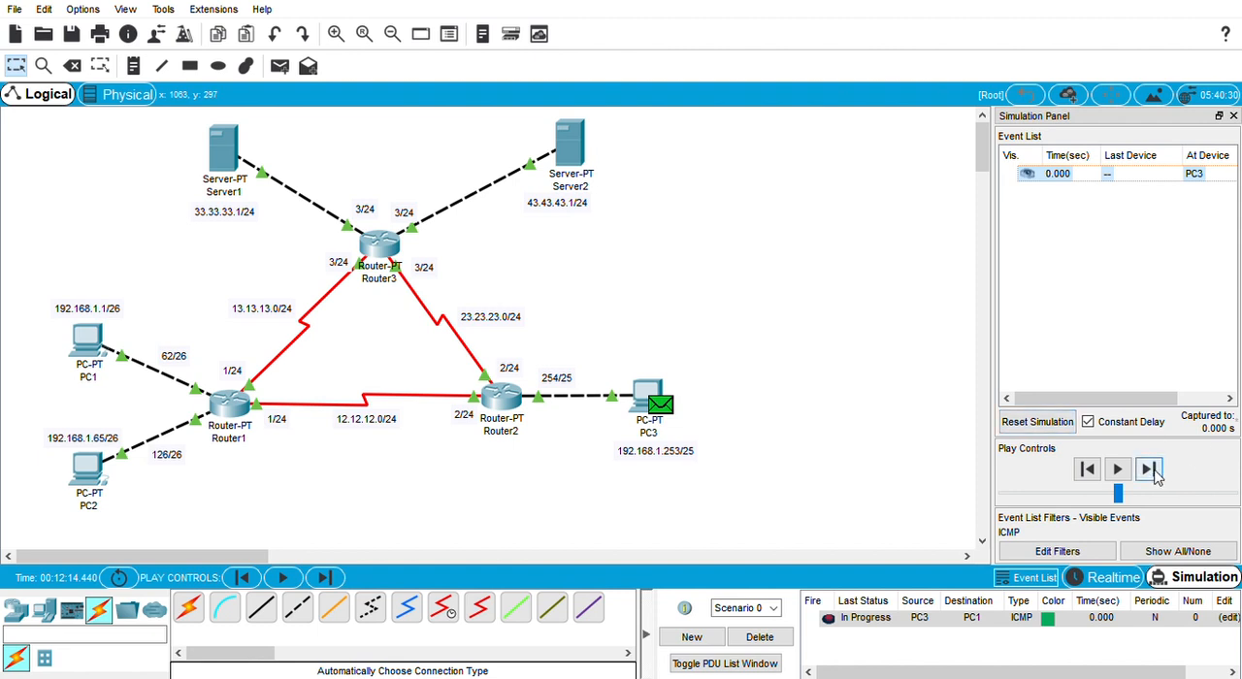
Step: Step the PC3-to-PC1 packet through Router2 and Router1 to PC1 and back to PC3
left_click(1148, 469)
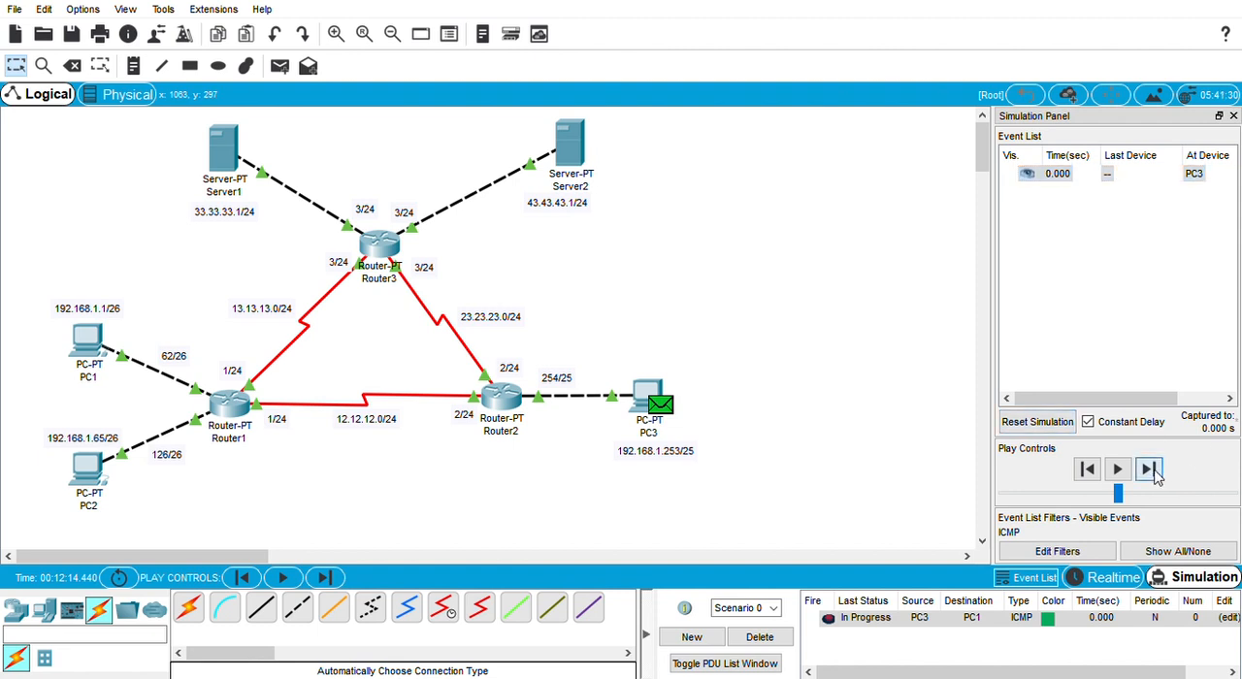
left_click(1149, 470)
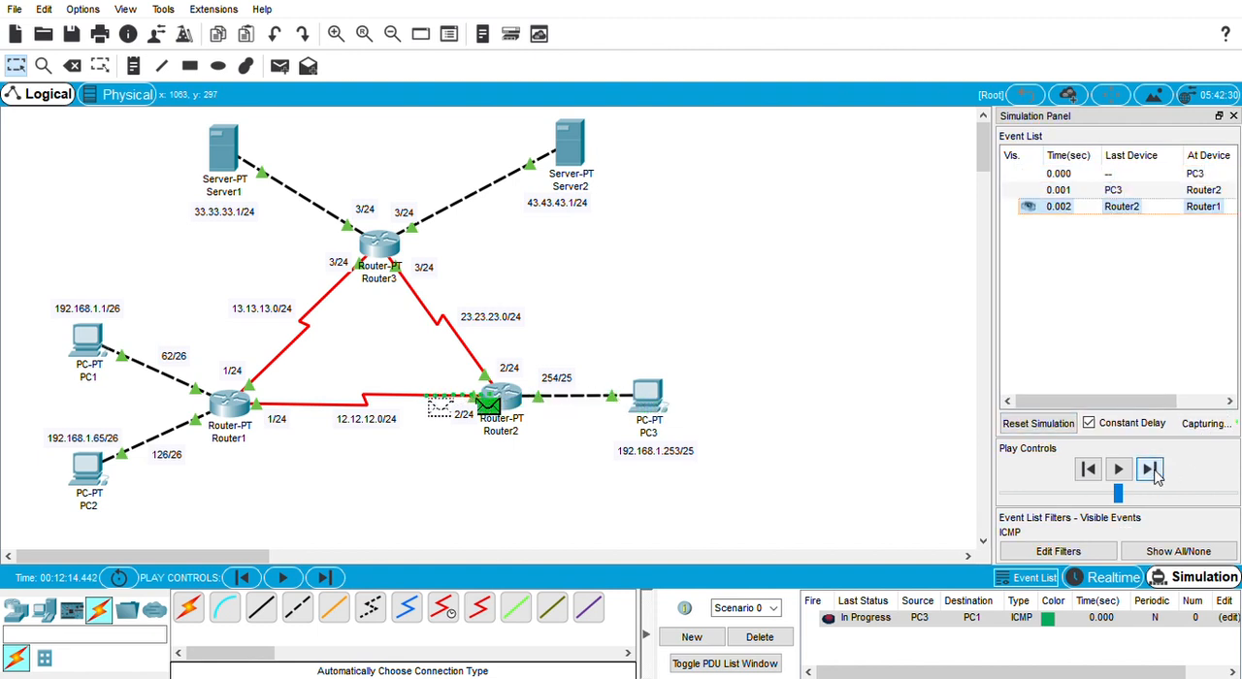
left_click(1149, 470)
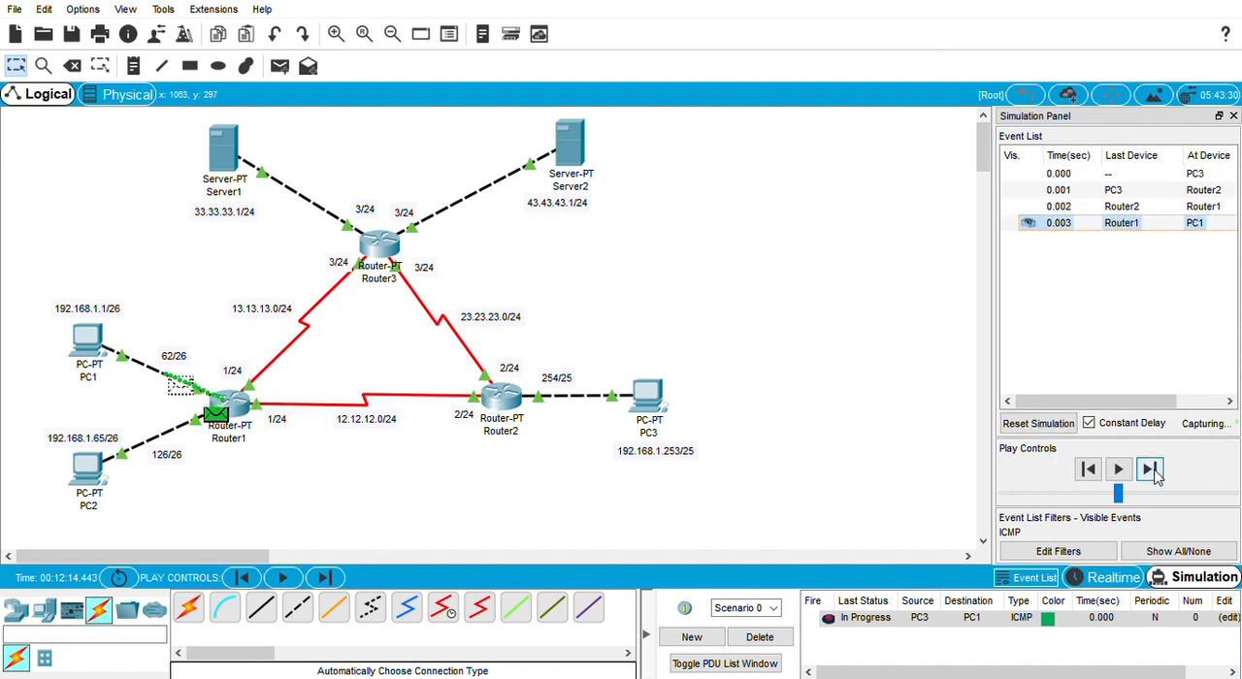
left_click(1148, 470)
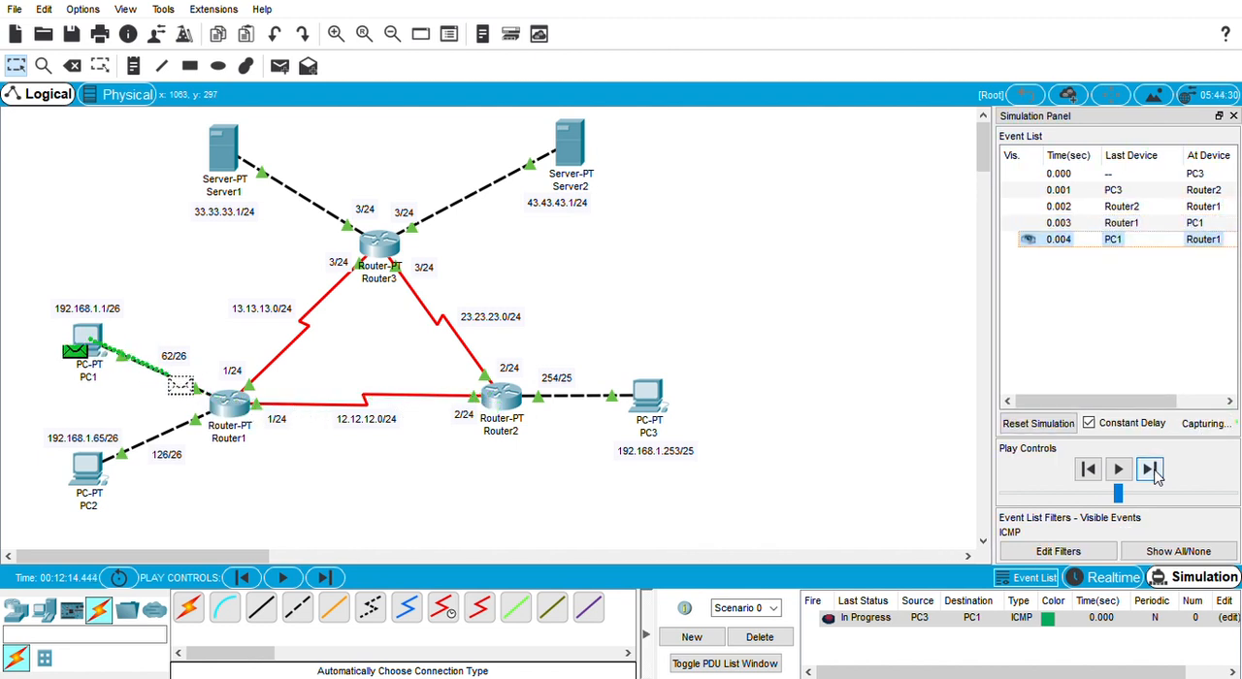
left_click(1149, 469)
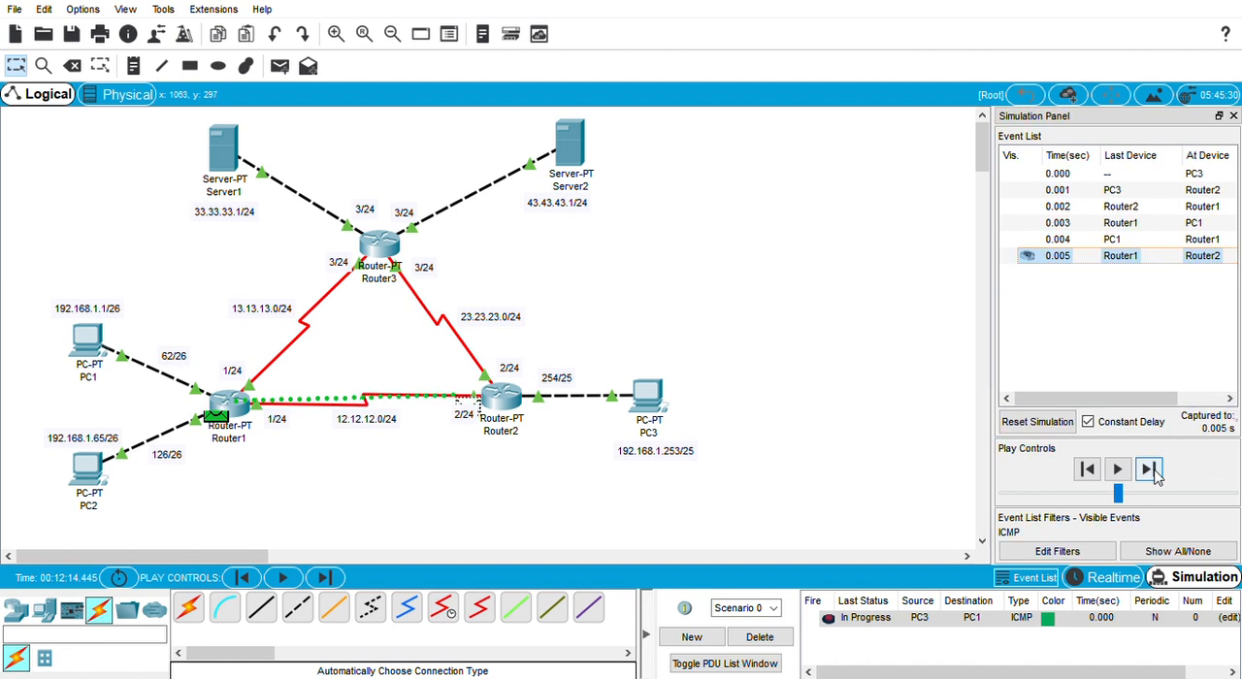
left_click(1149, 470)
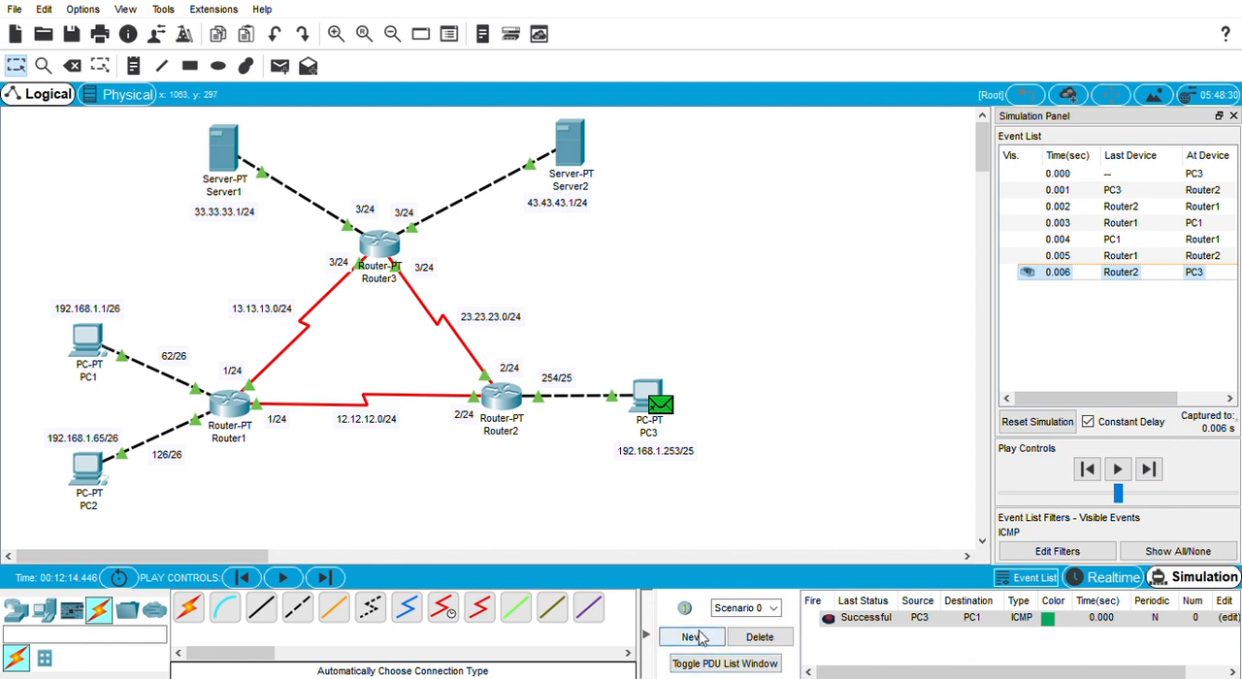
Step: Delete Scenario 0's PDU, reset the simulation and add a simple PDU from PC3 to PC2
left_click(760, 637)
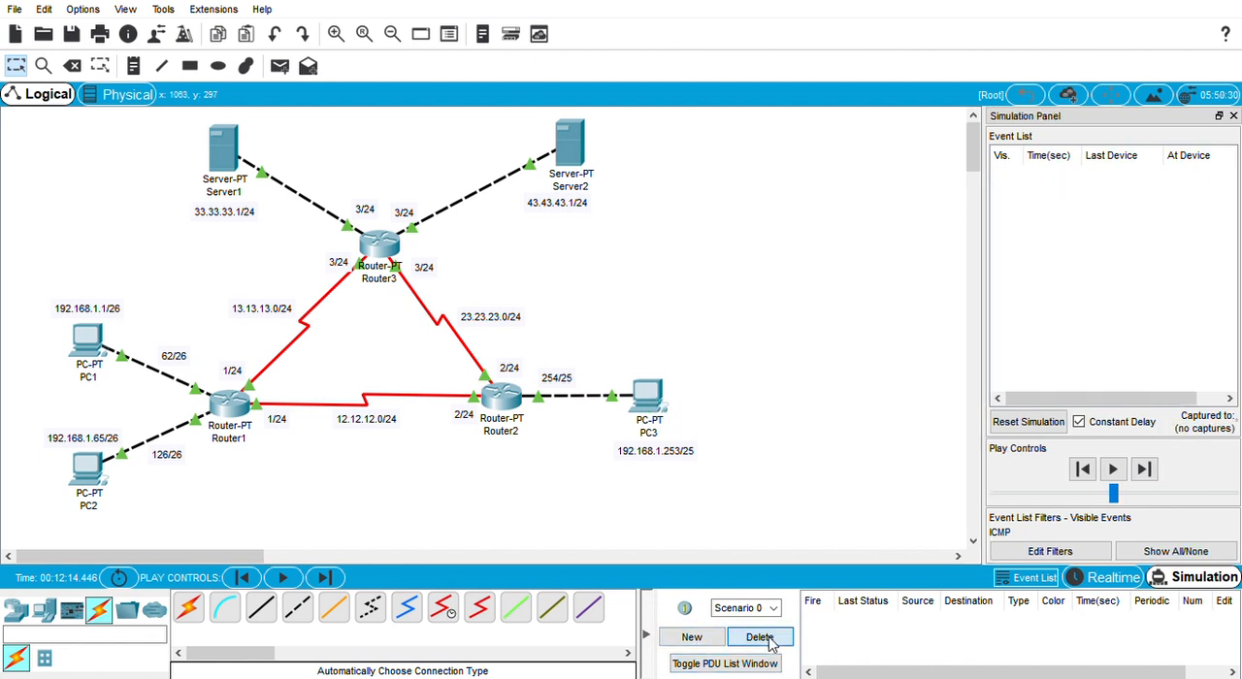
left_click(1028, 430)
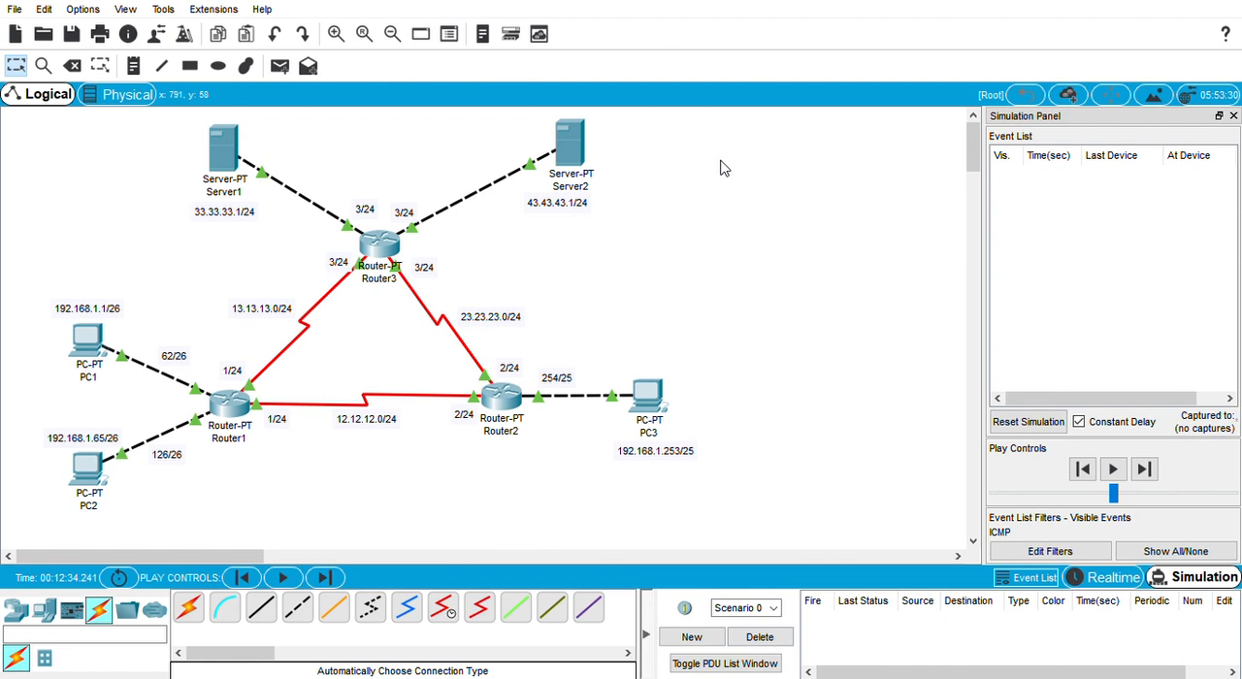
left_click(280, 66)
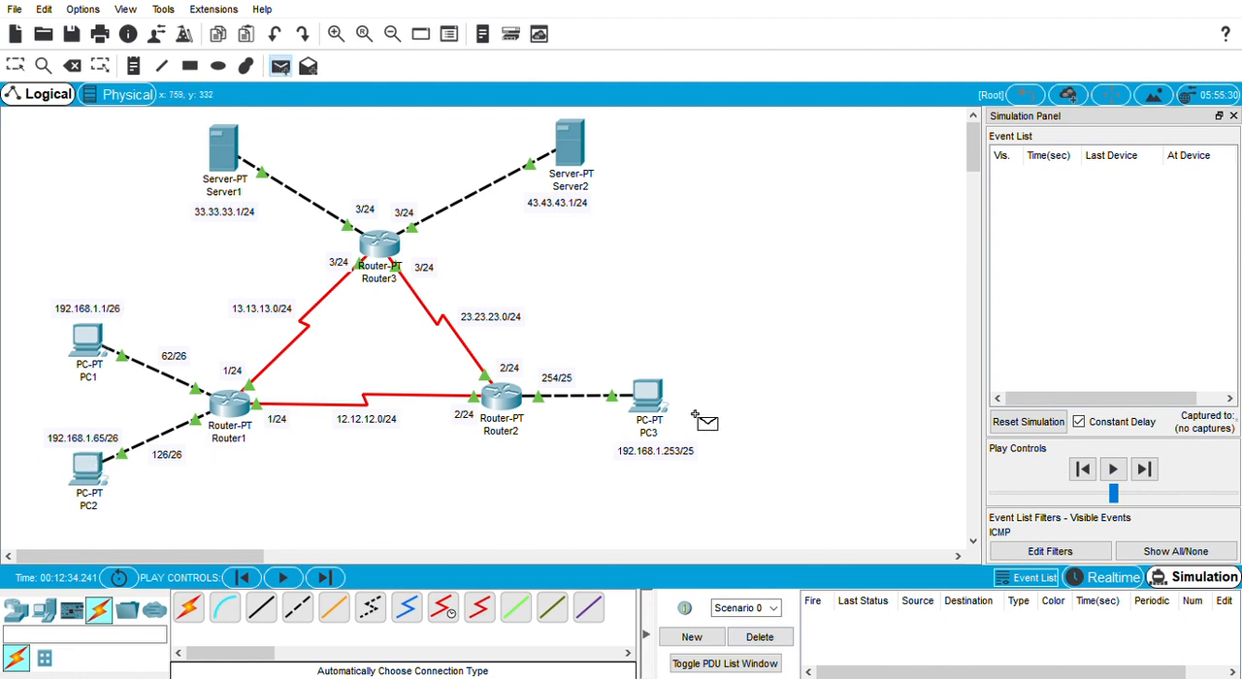
left_click(658, 399)
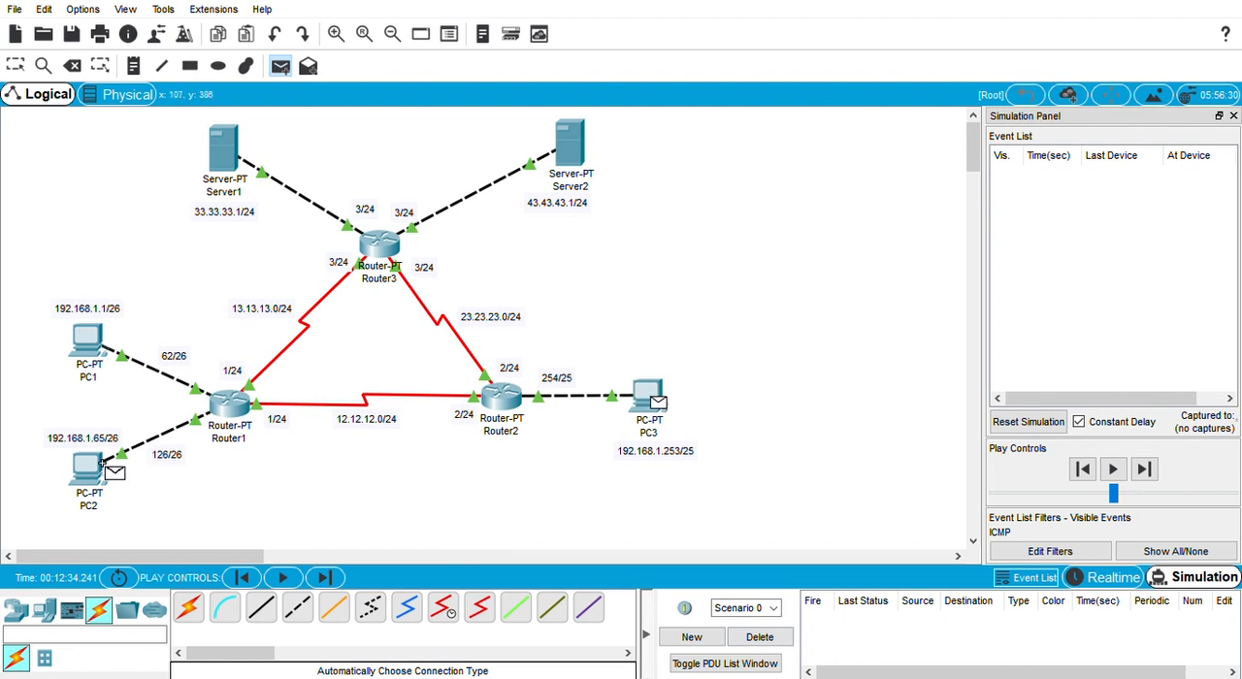
left_click(108, 468)
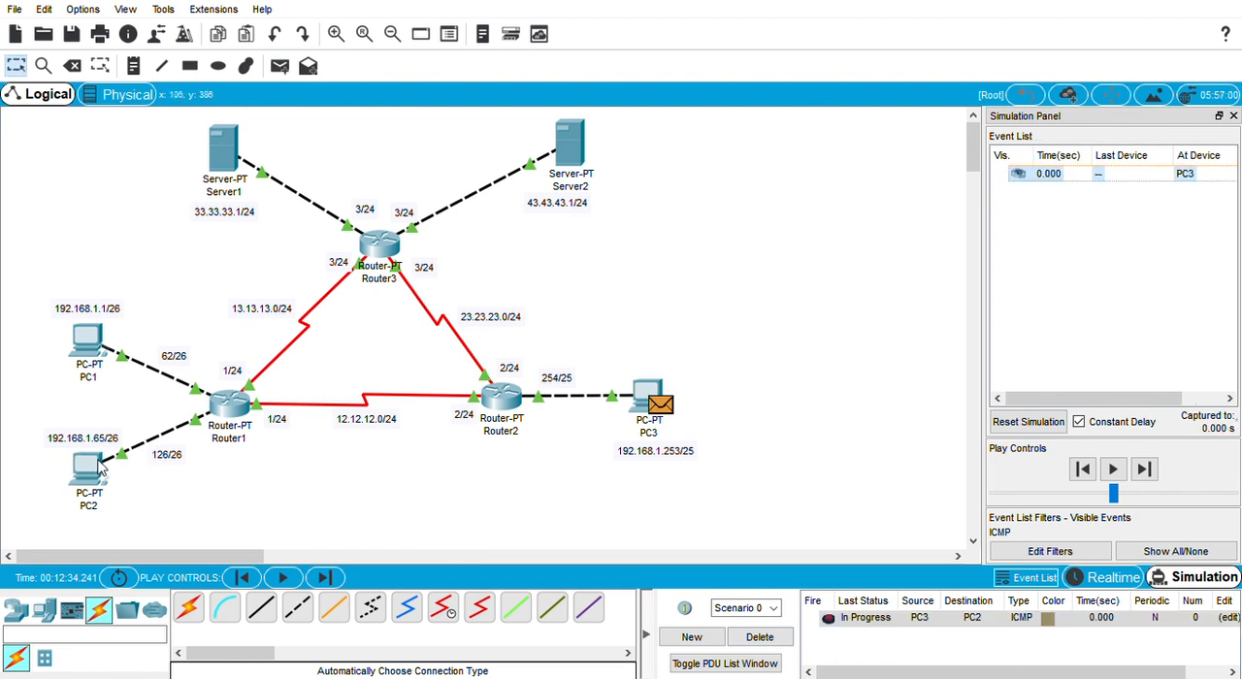
Step: Step the PC3-to-PC2 packet through Router2 and Router1 to PC2 and back to PC3
left_click(1149, 470)
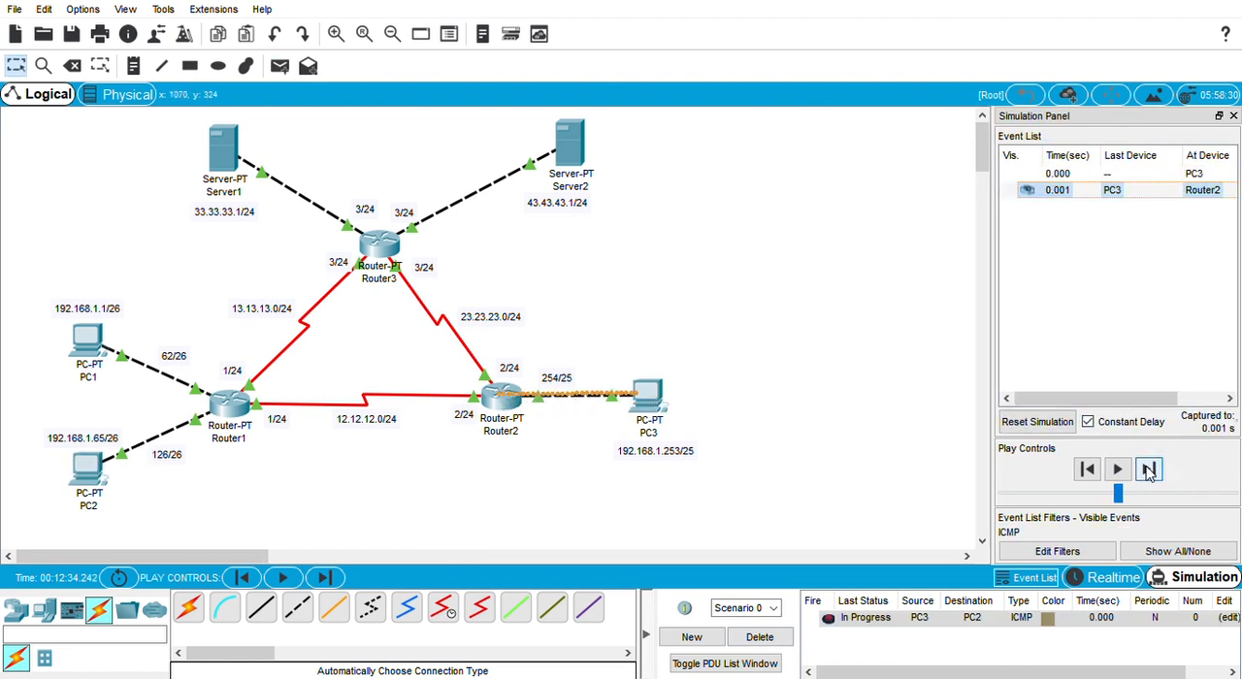
left_click(1149, 469)
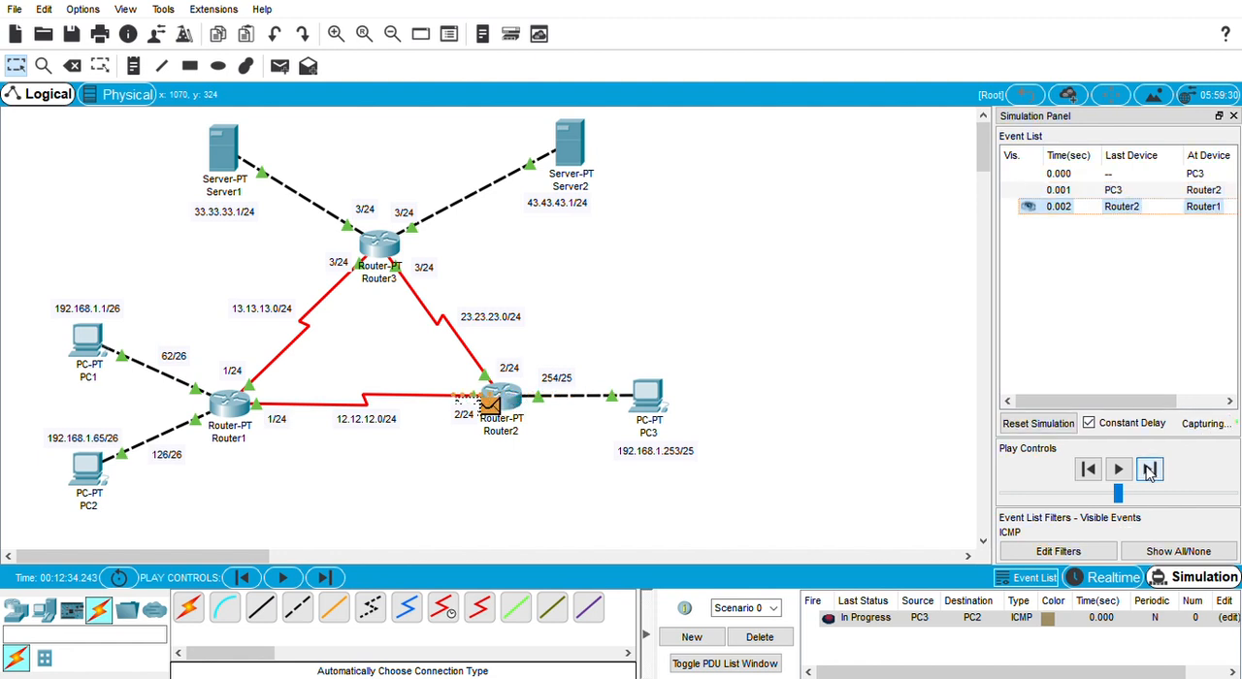
left_click(1149, 469)
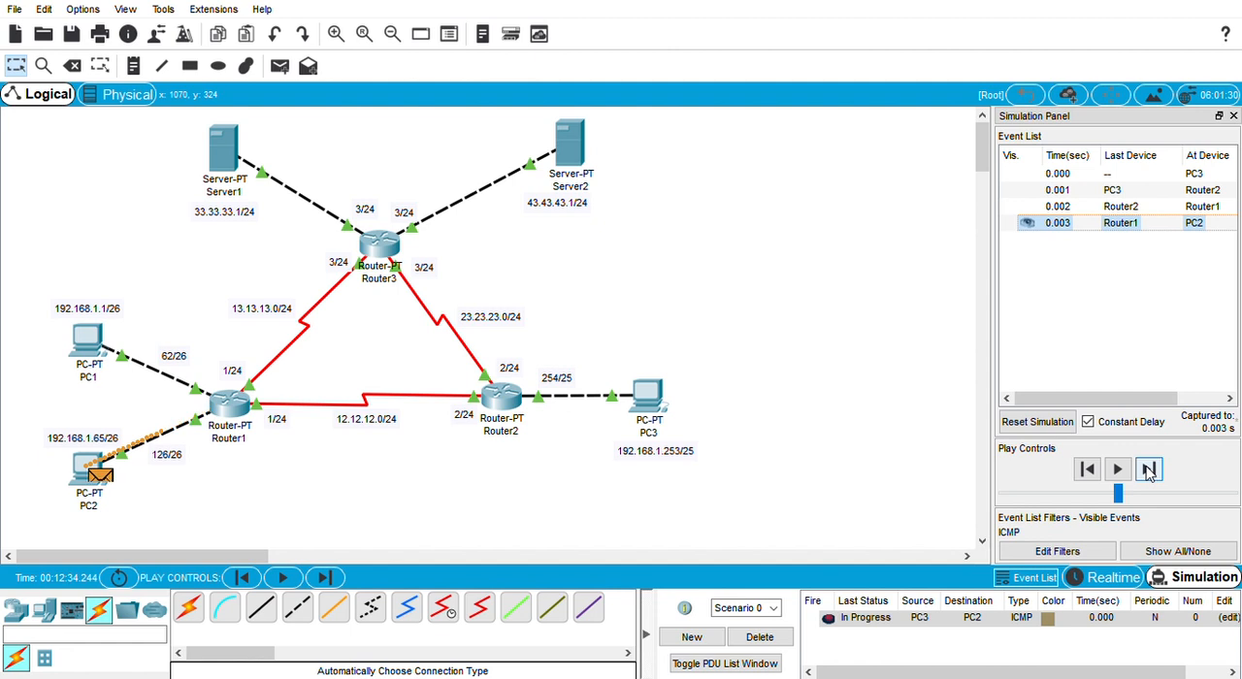
left_click(1149, 470)
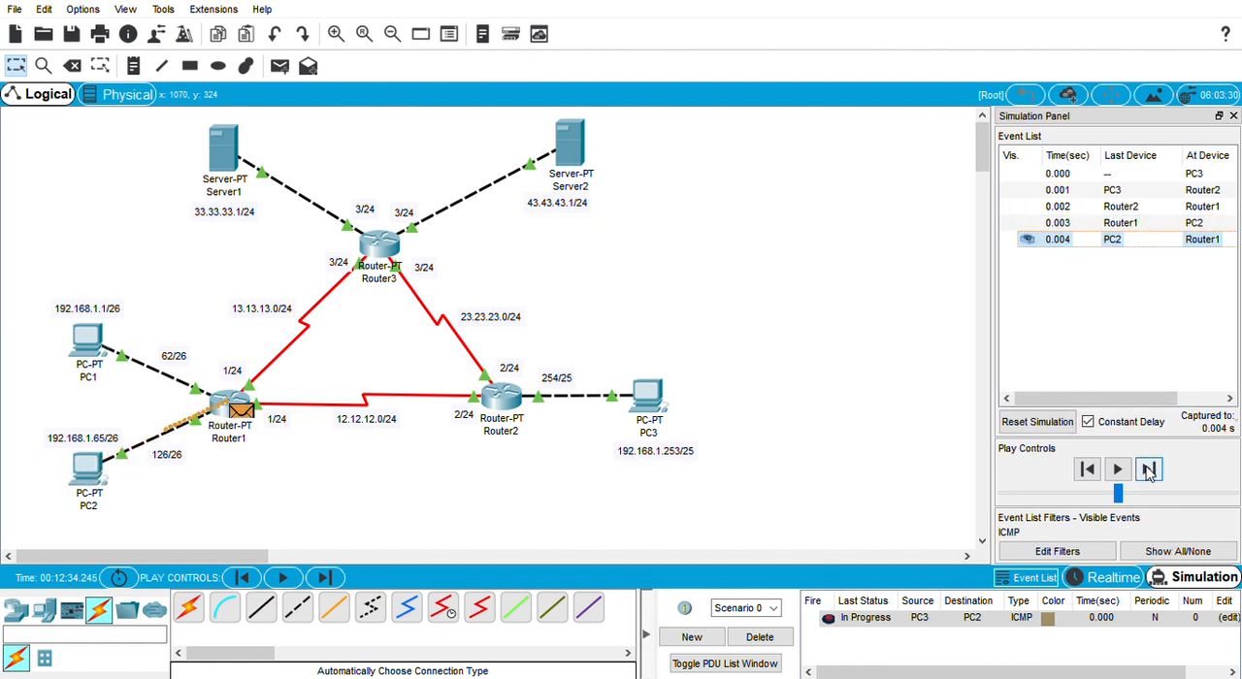
left_click(1149, 470)
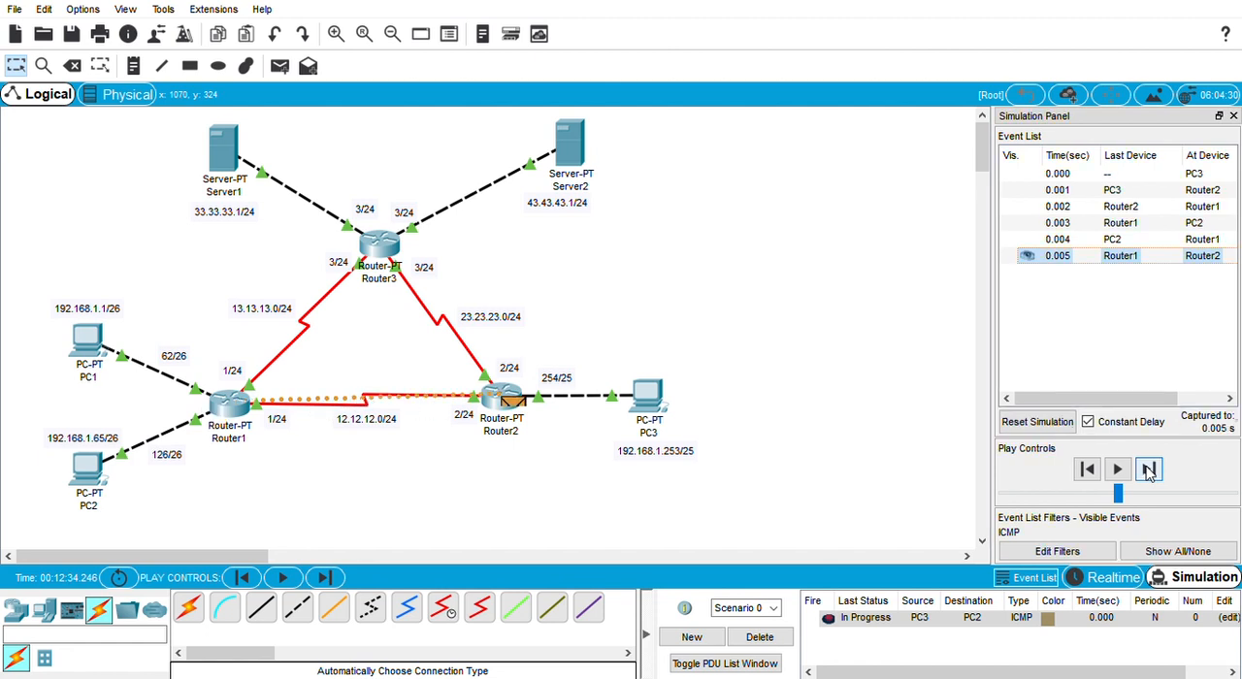
left_click(1149, 470)
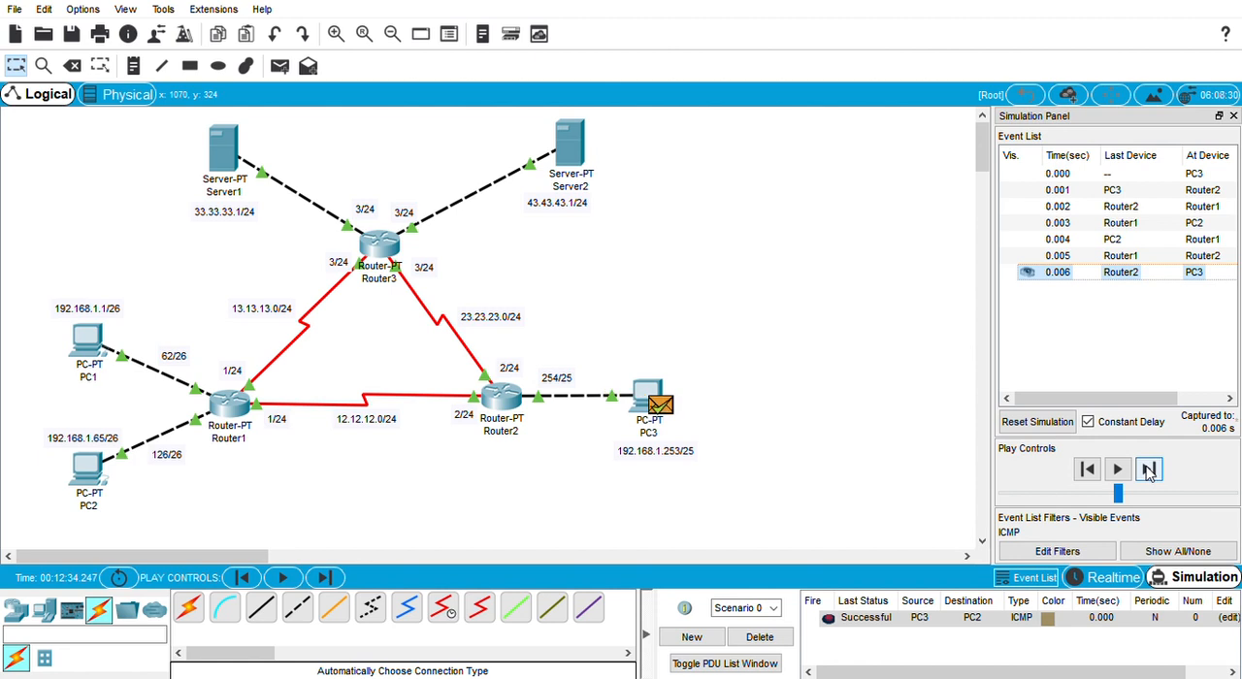
Step: Delete Scenario 0's PDU, reset the simulation and add a simple PDU from PC3 to Server1
left_click(760, 637)
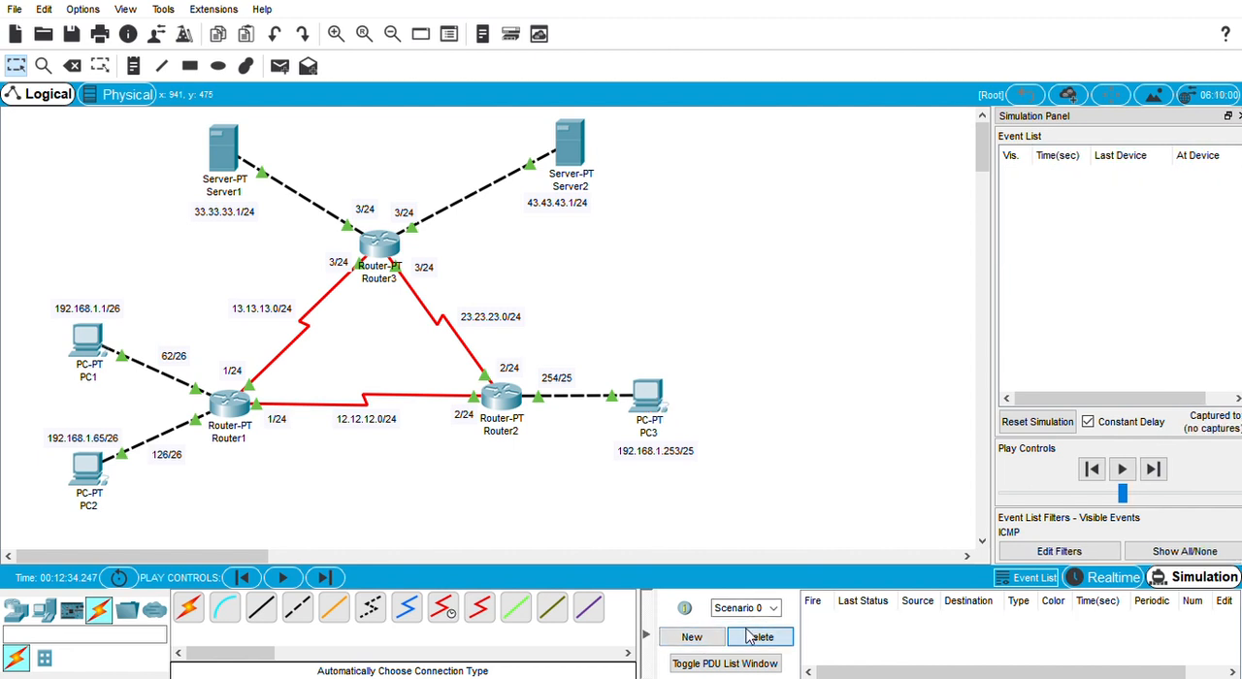
left_click(1033, 427)
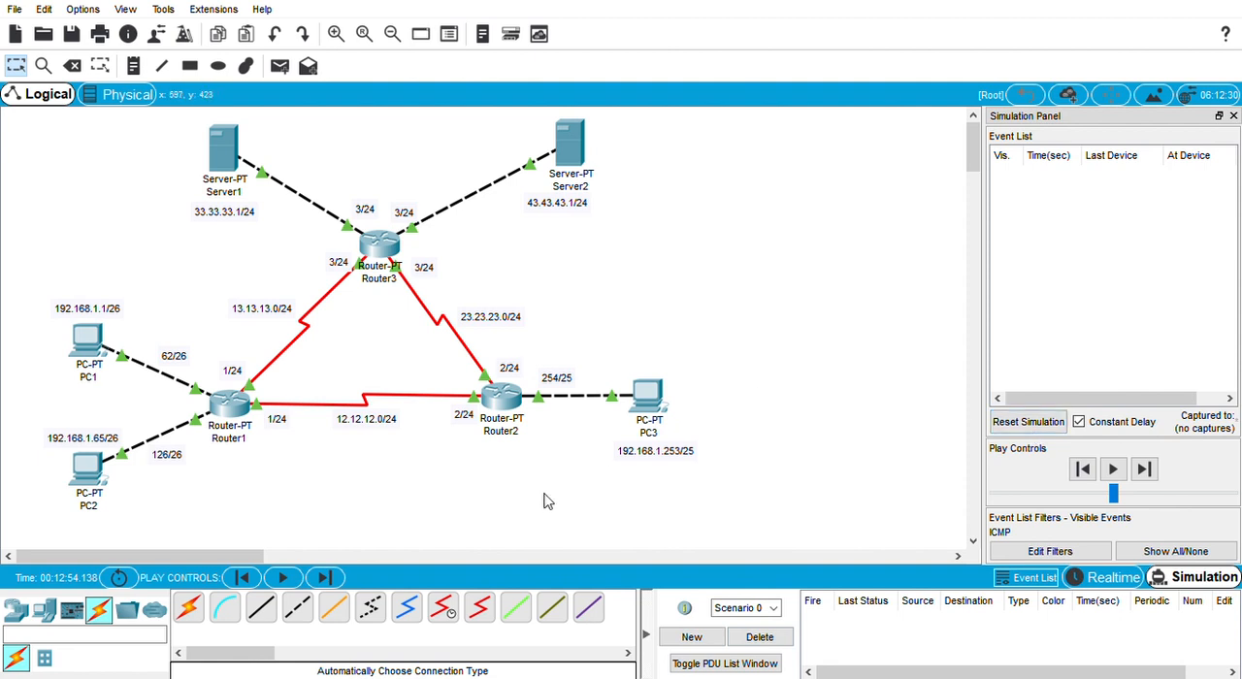
left_click(275, 75)
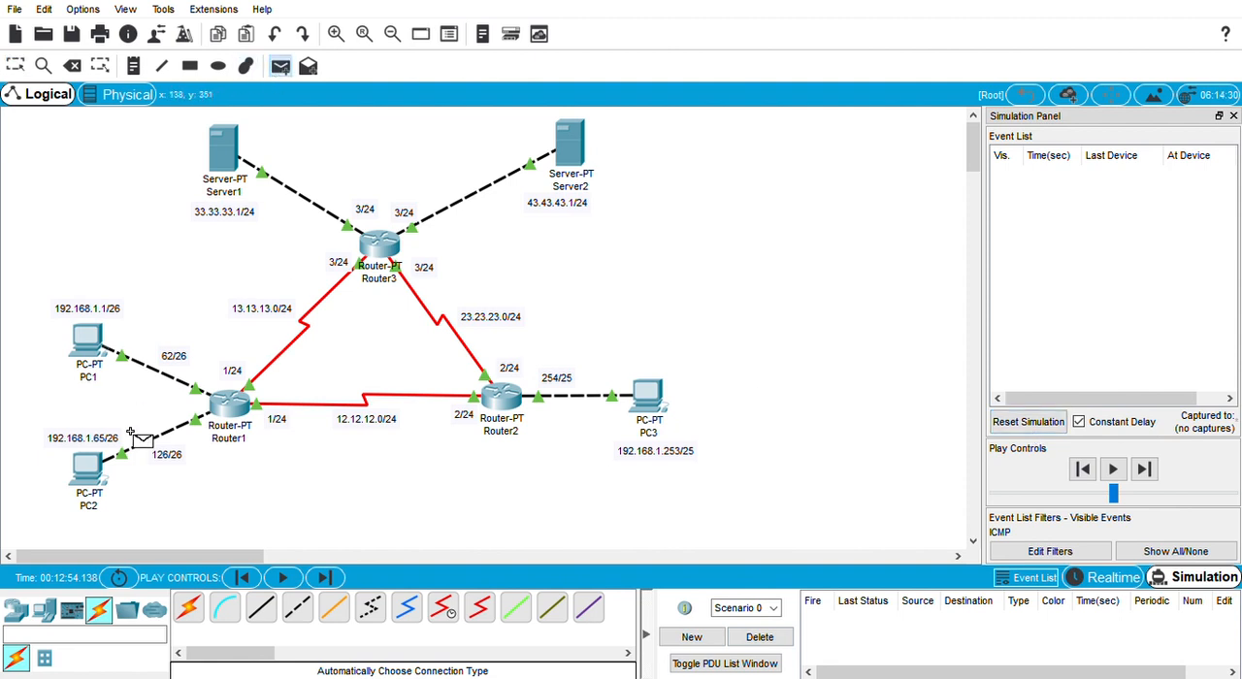
left_click(646, 393)
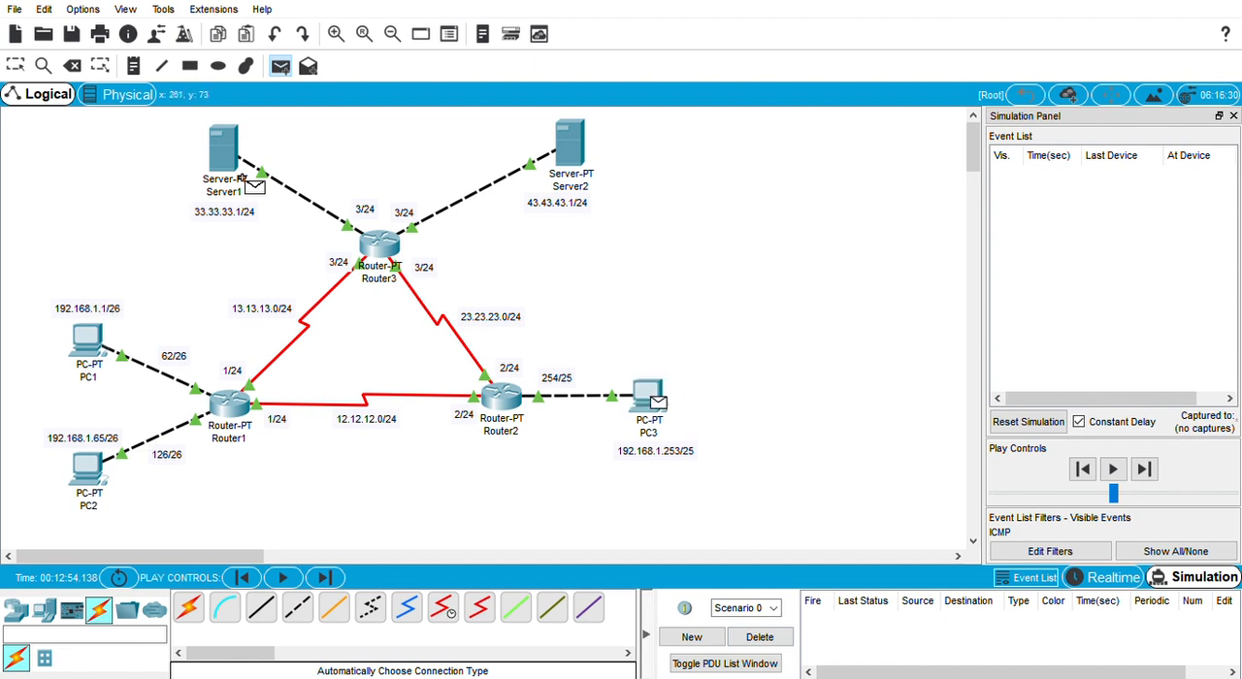
left_click(223, 147)
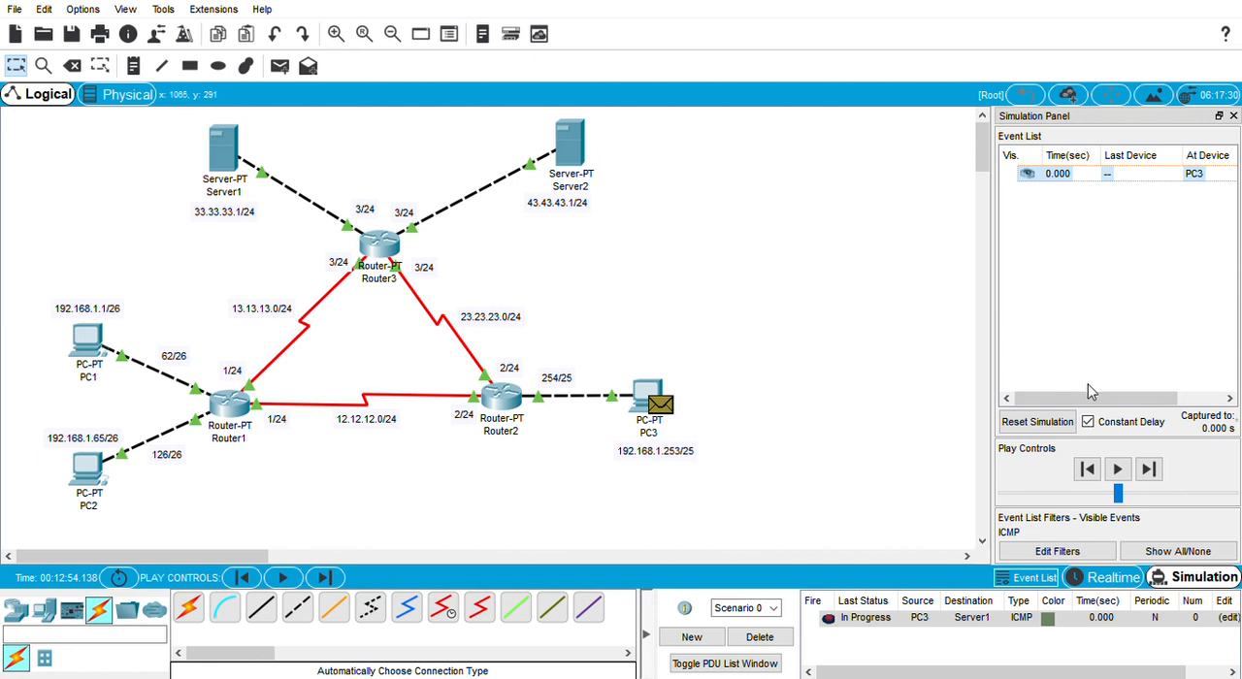
Step: Step the PC3-to-Server1 packet through Router2 and Router3 to Server1 and back to PC3
left_click(1146, 471)
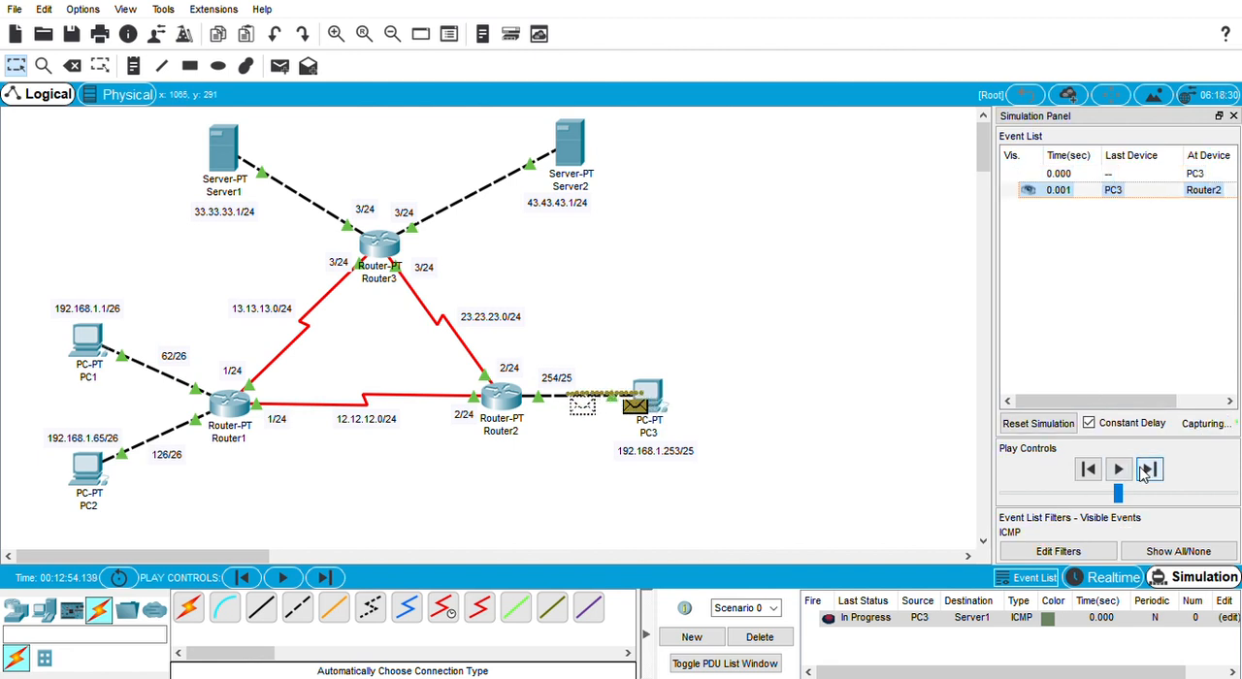
left_click(1146, 471)
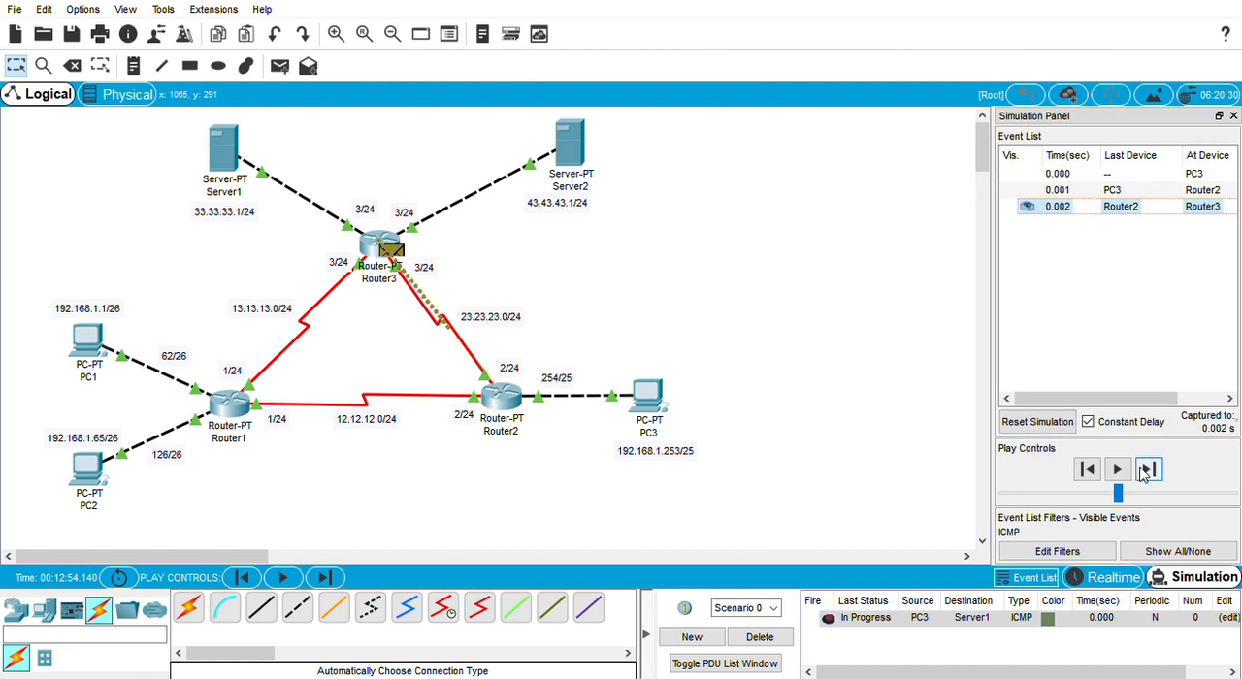
left_click(1146, 470)
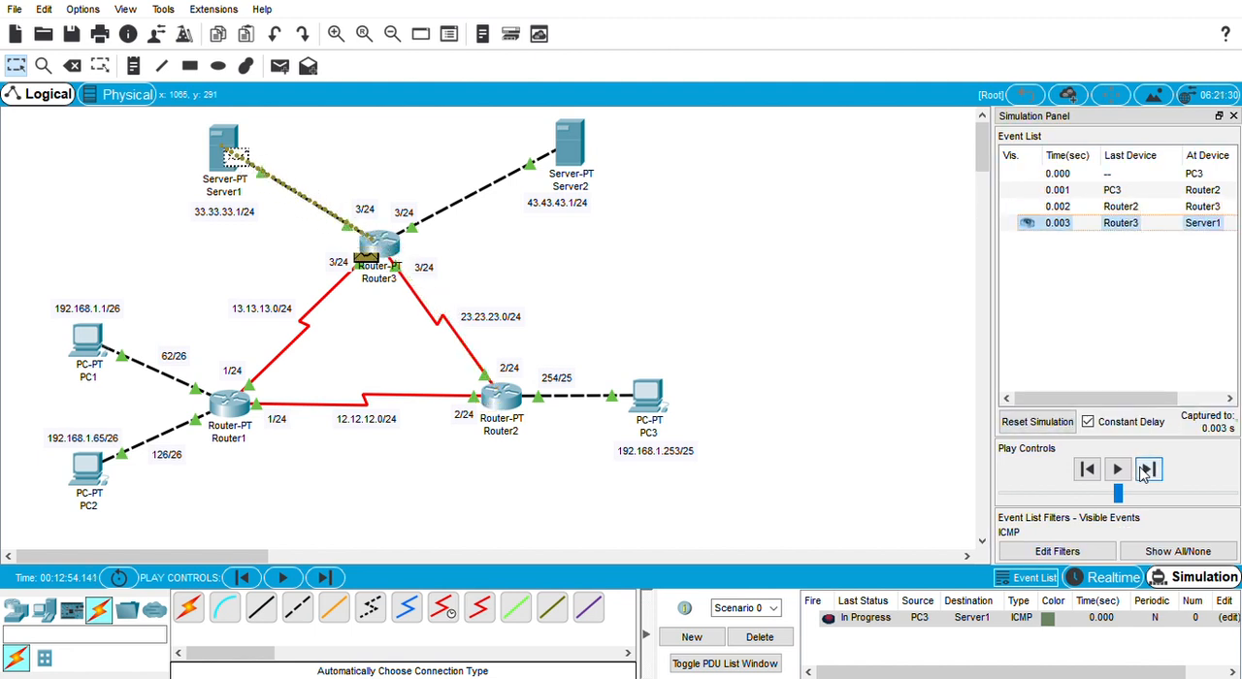
left_click(1146, 470)
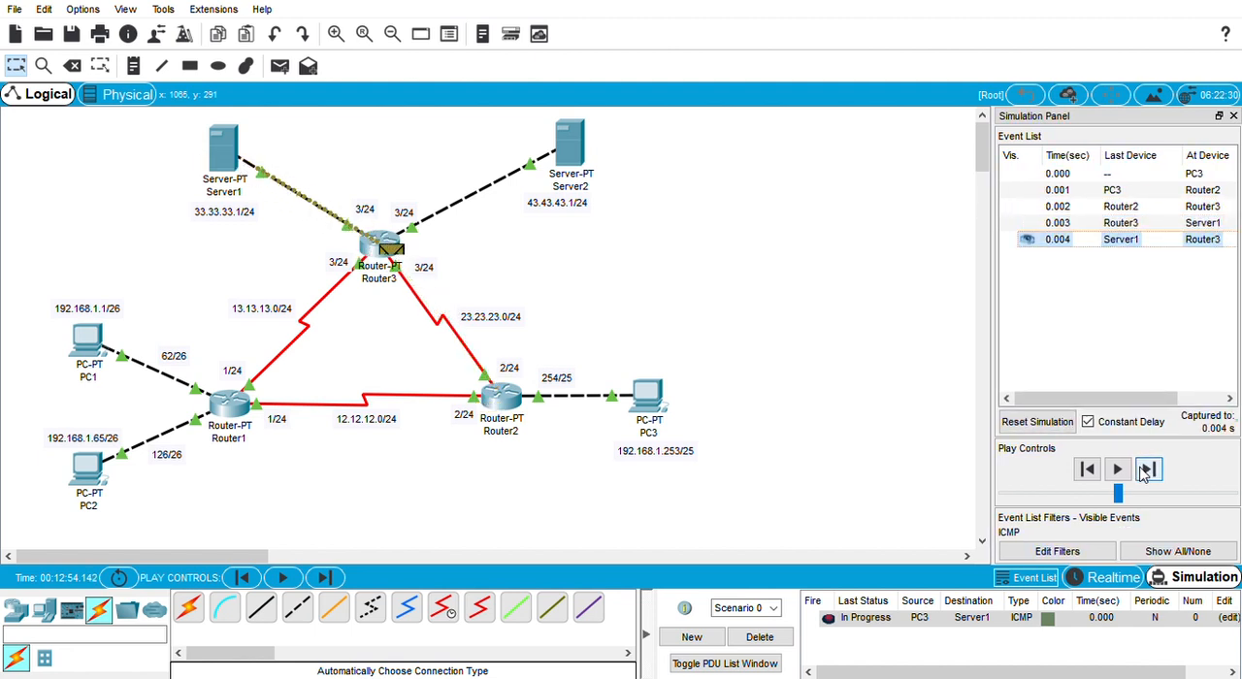
left_click(1146, 470)
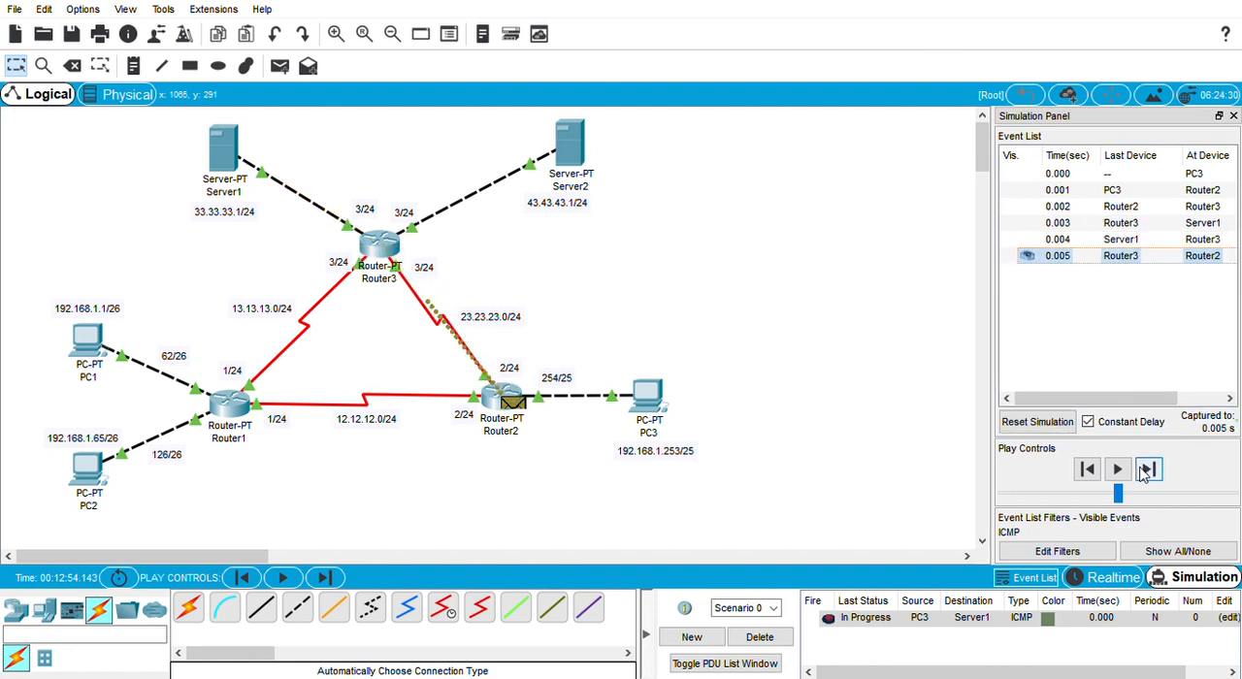
left_click(1146, 471)
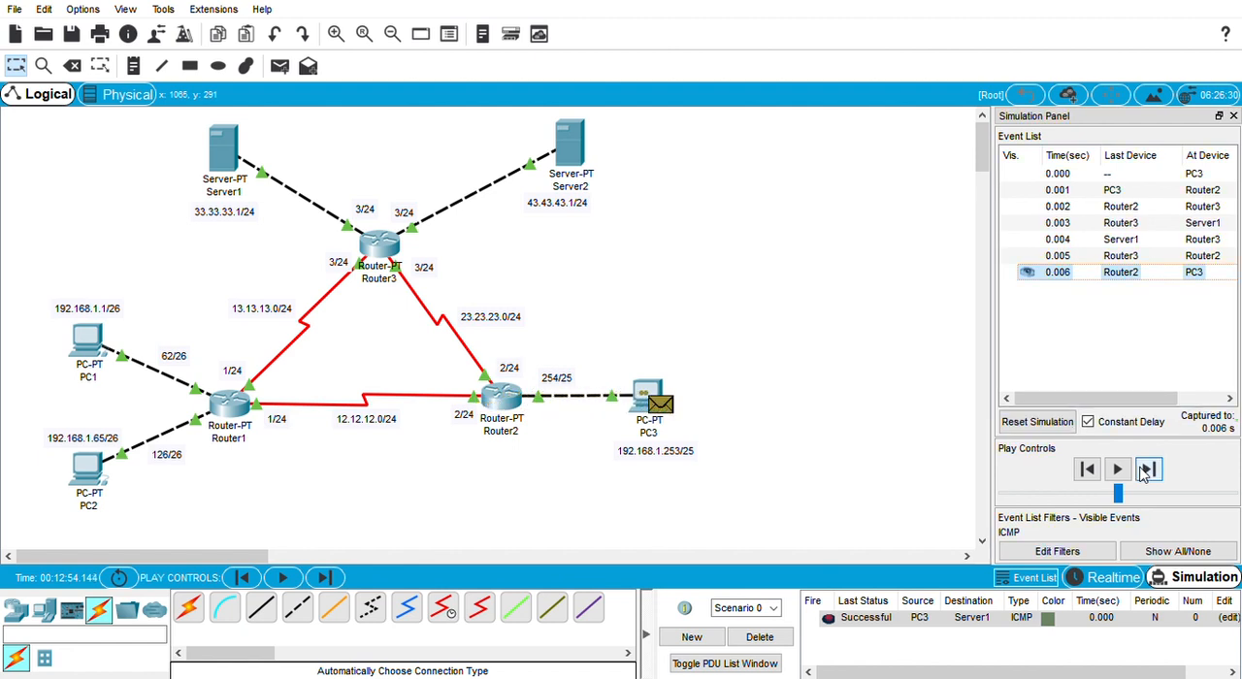
Step: Delete Scenario 0's PDU, reset the simulation and add a simple PDU from PC3 to Server2
left_click(1037, 423)
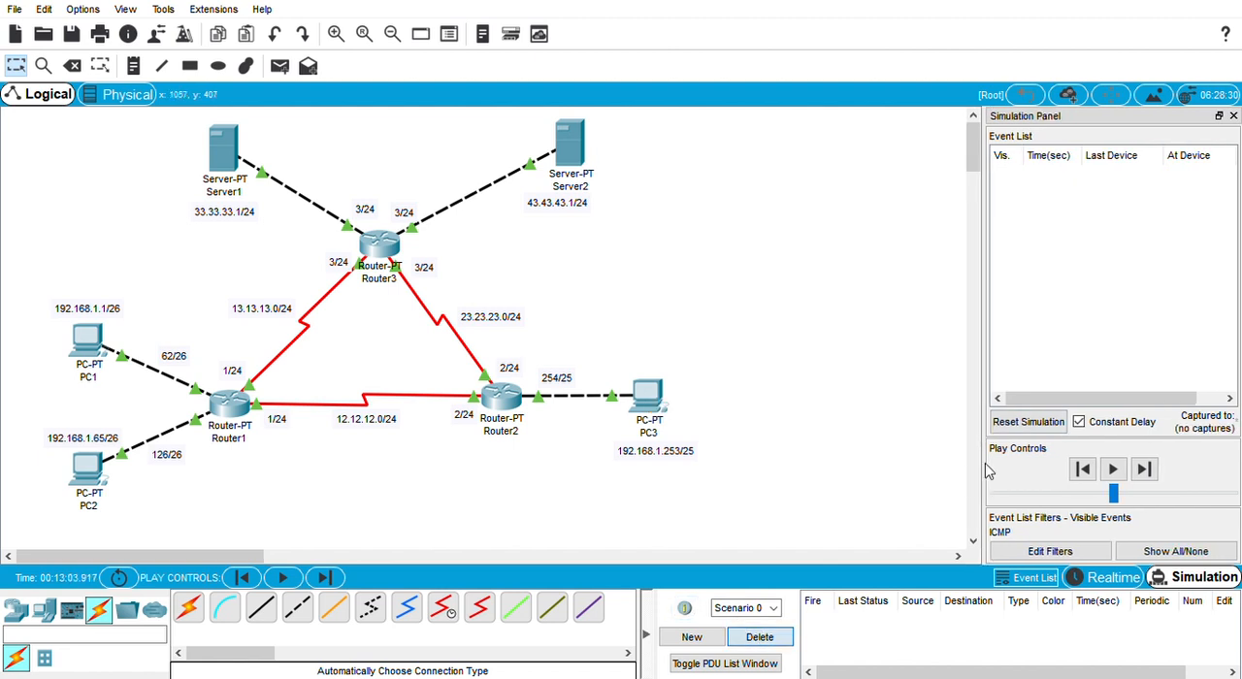
left_click(1042, 424)
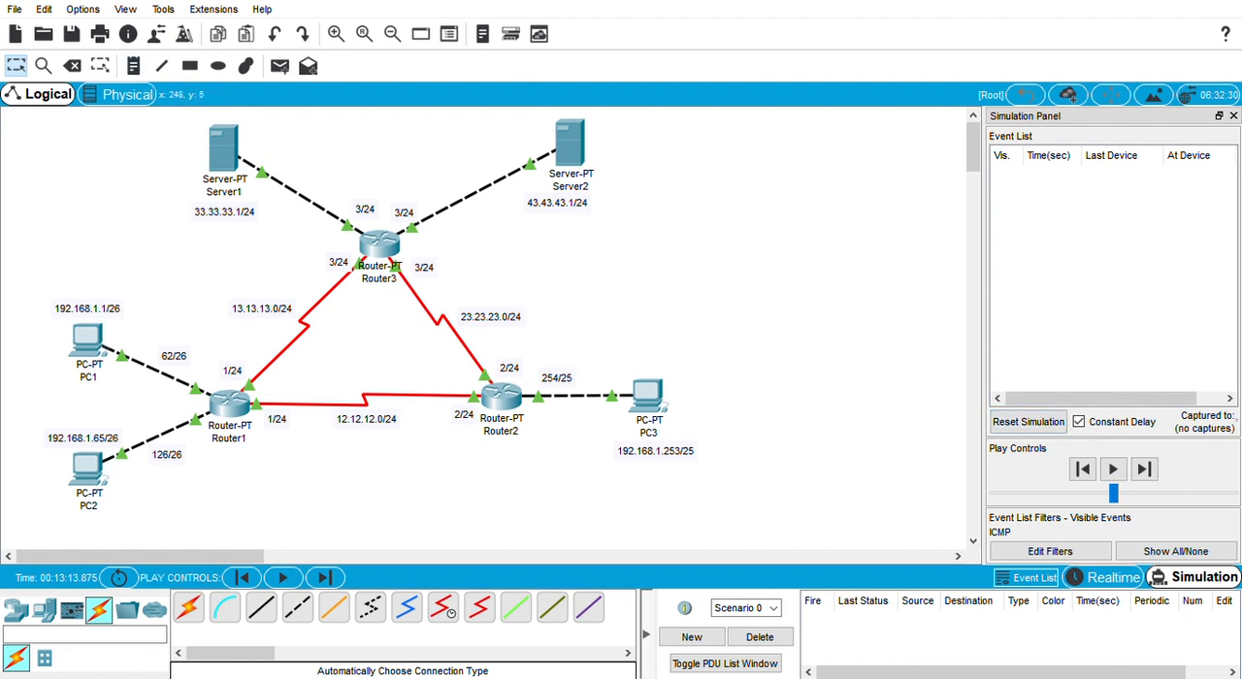
left_click(279, 66)
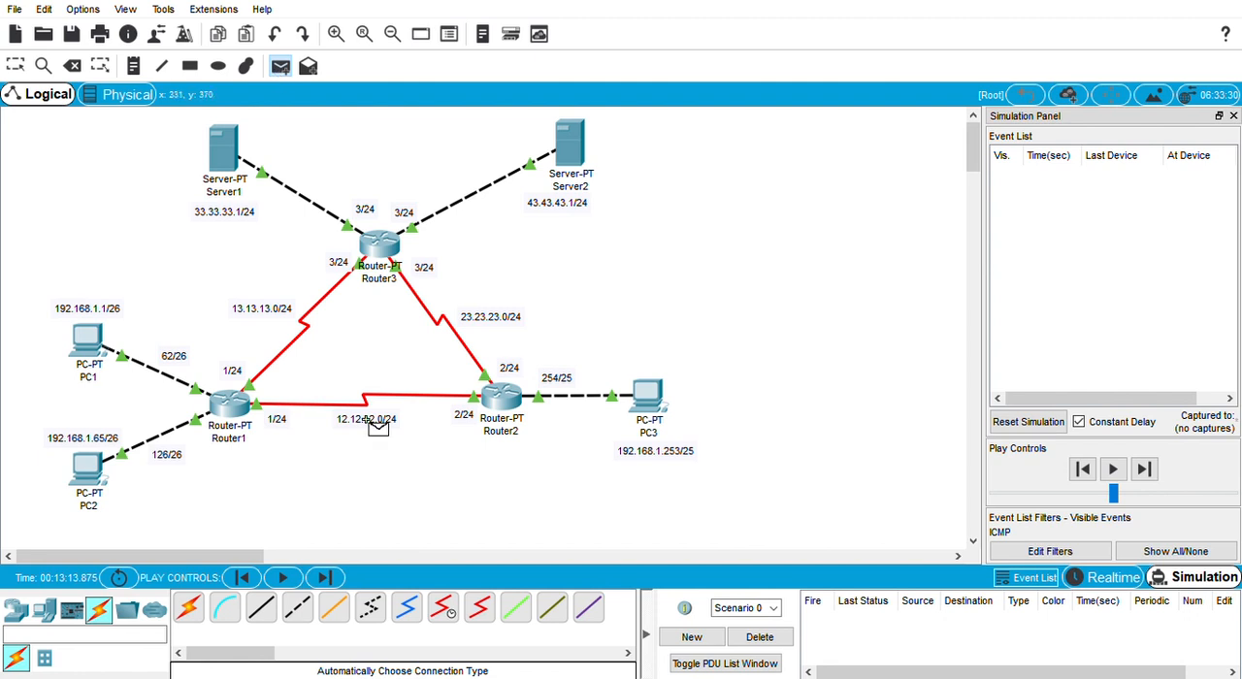
left_click(647, 394)
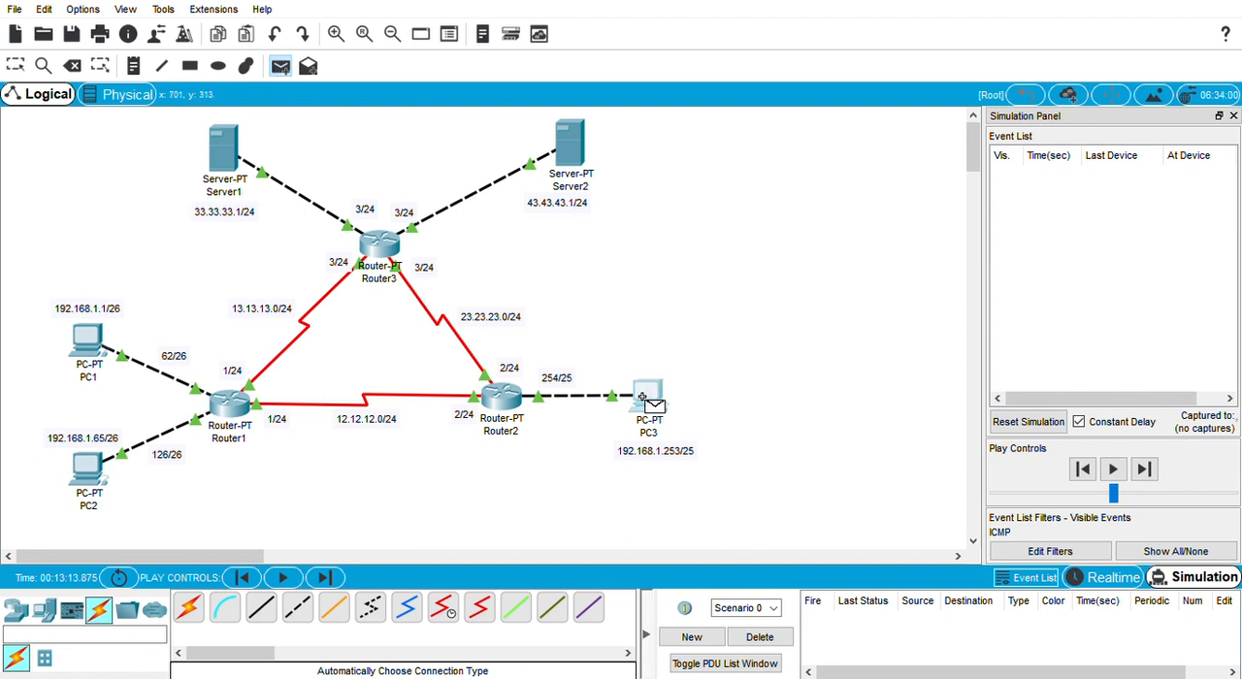
left_click(571, 144)
left_click(1157, 480)
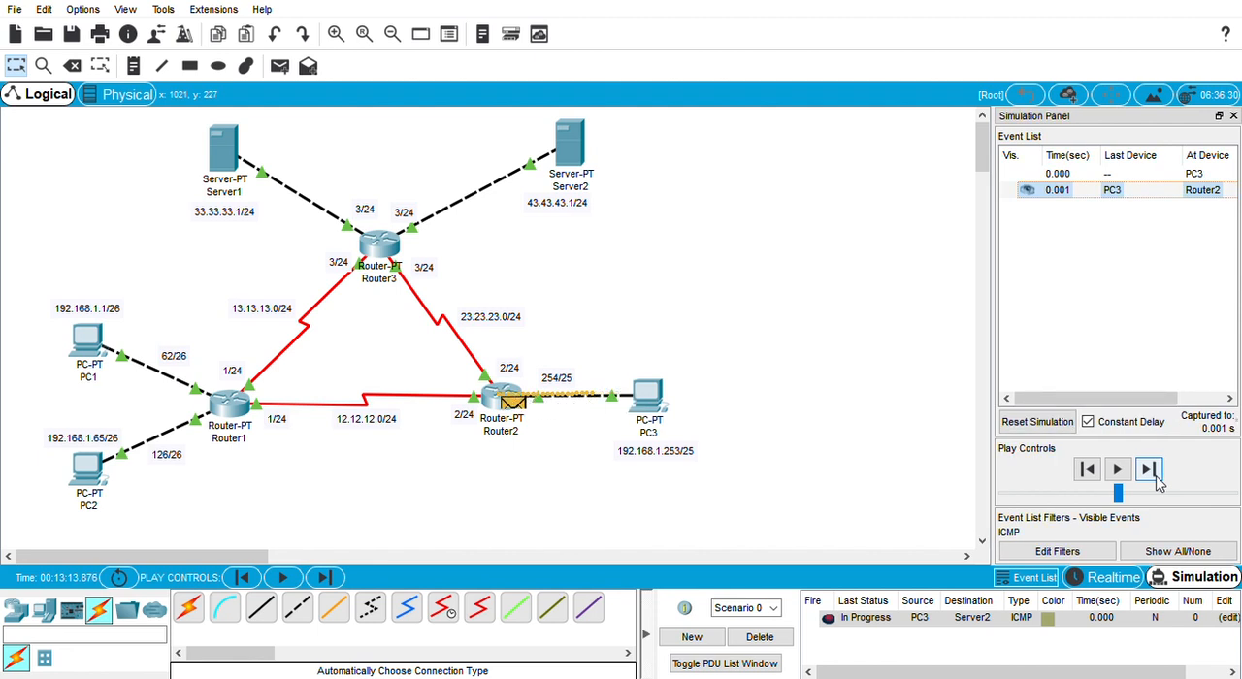
left_click(1157, 479)
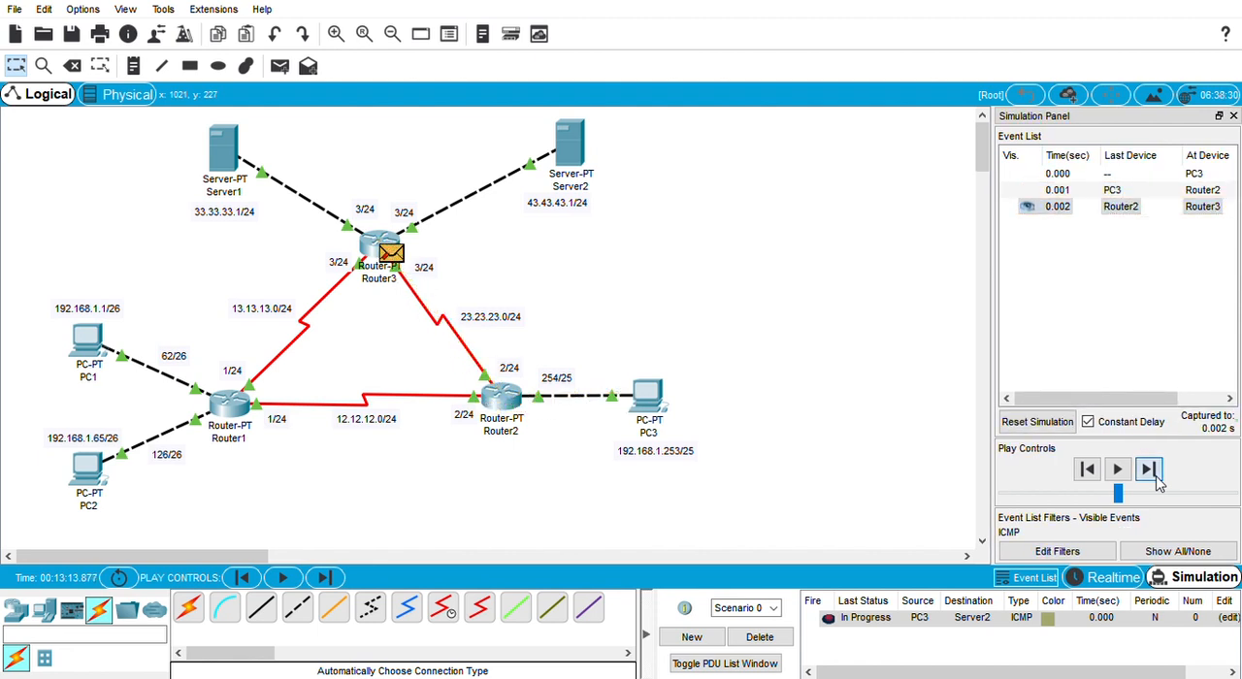
left_click(1041, 423)
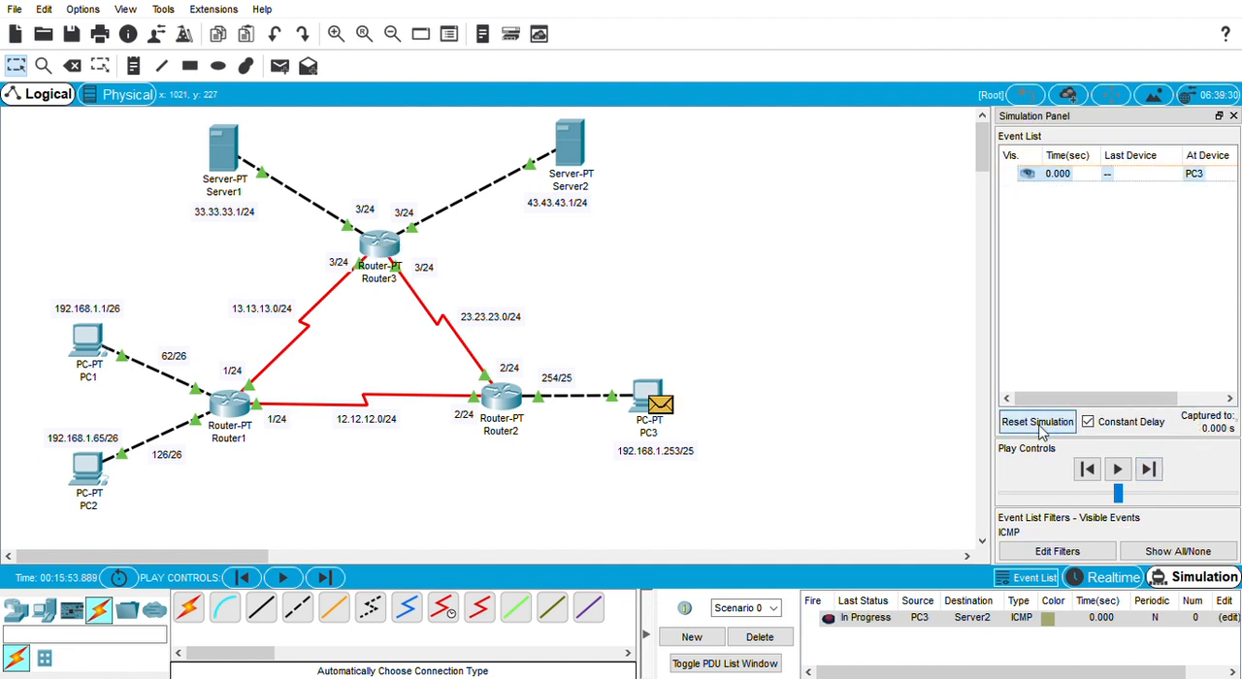
Step: Step the PC3-to-Server2 packet through Router2 and Router3 to Server2 and back to PC3
left_click(1150, 469)
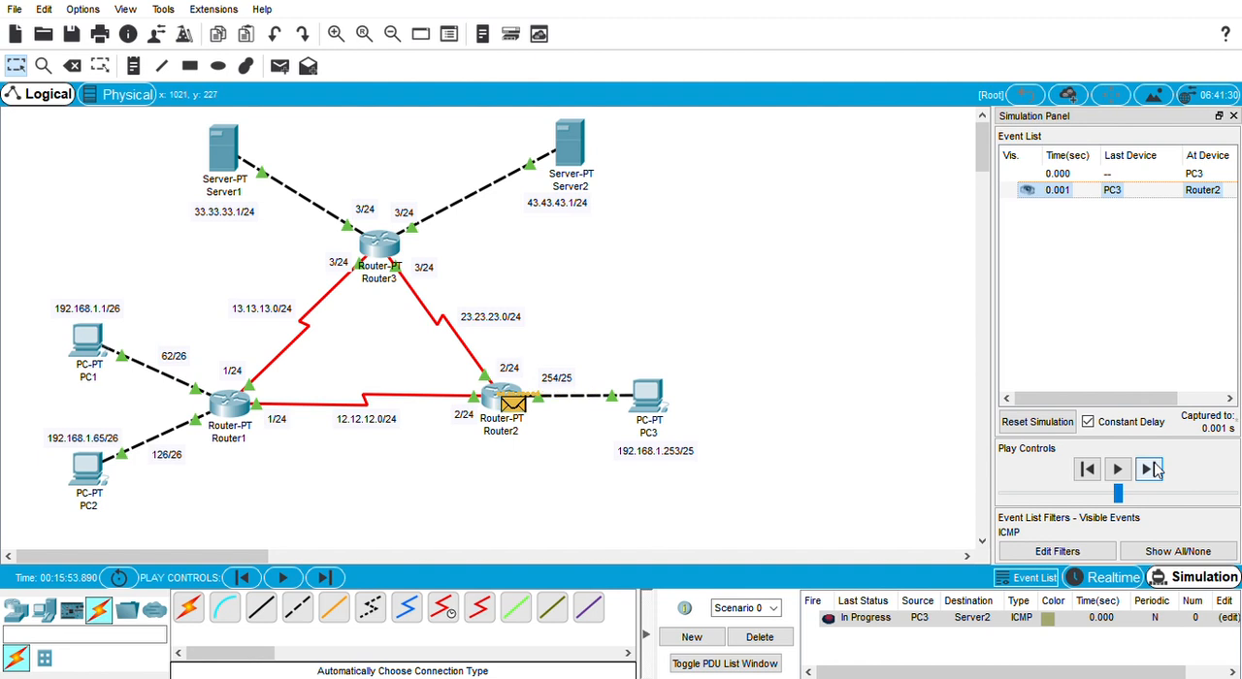
left_click(1150, 470)
left_click(1150, 469)
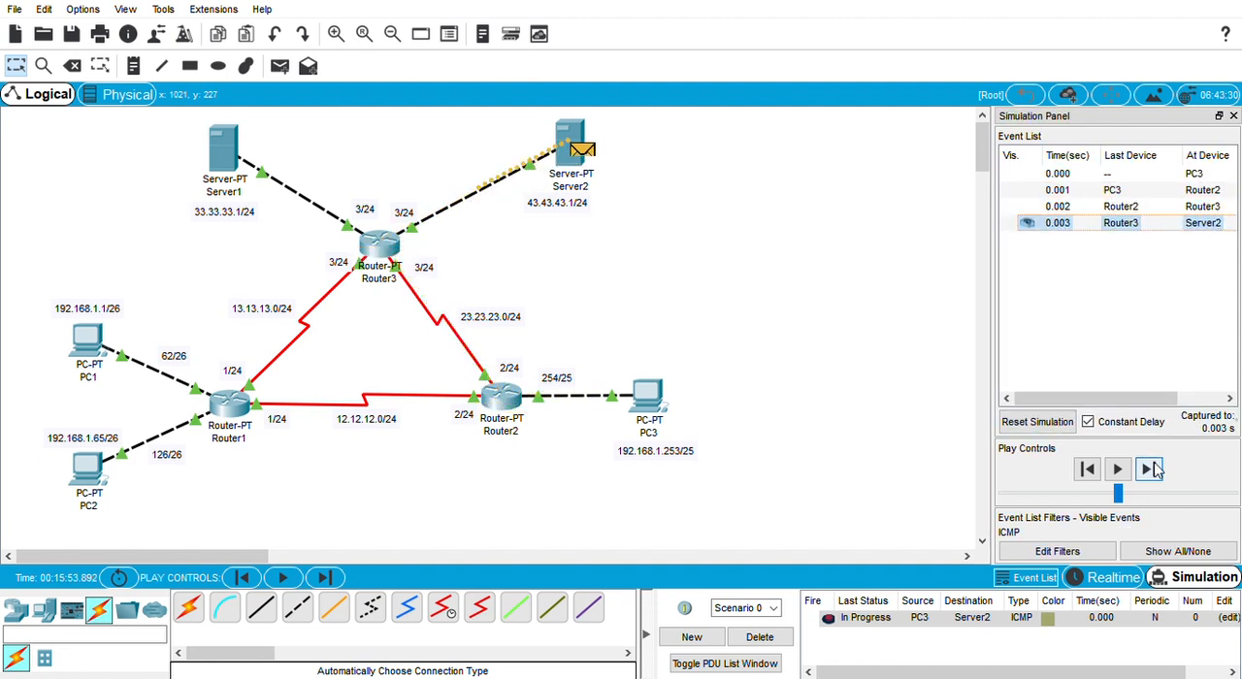
left_click(1150, 469)
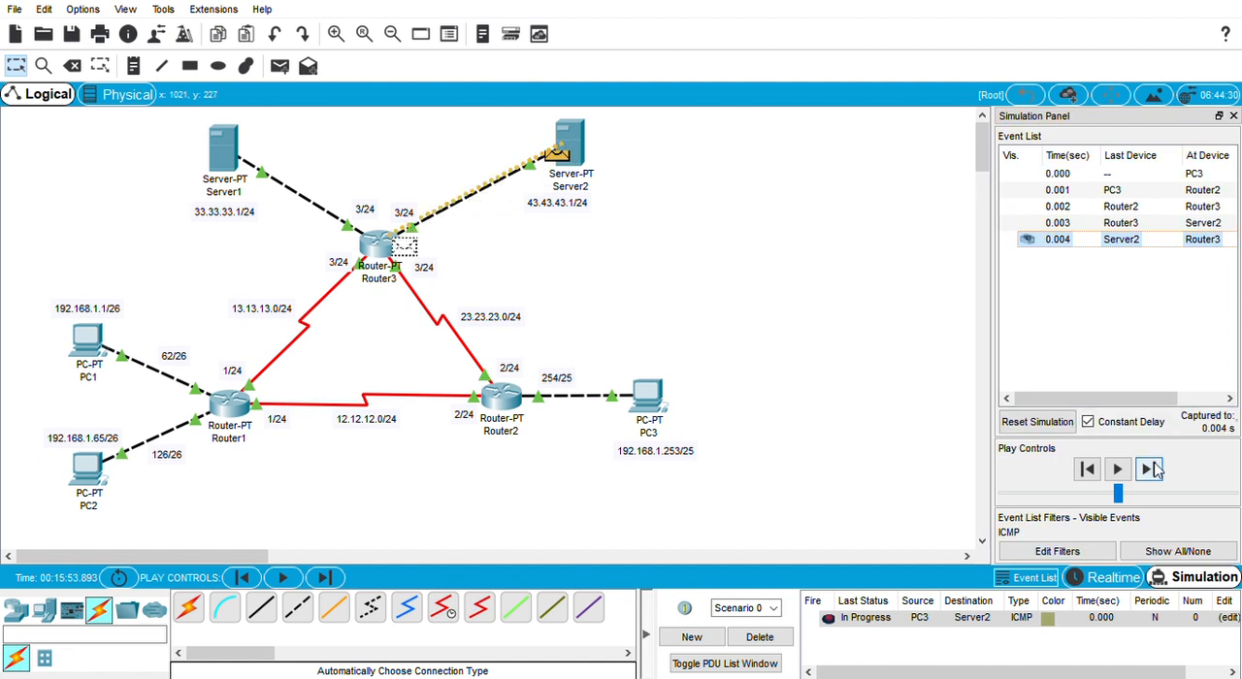
left_click(1153, 469)
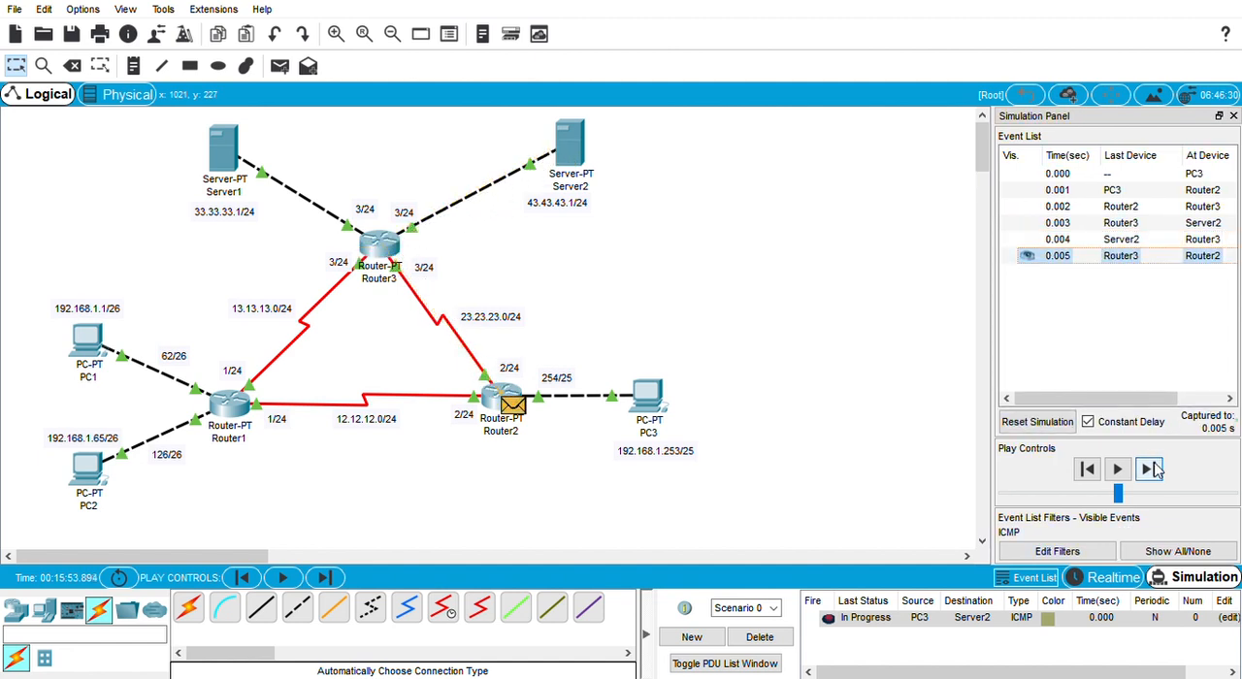
left_click(1152, 469)
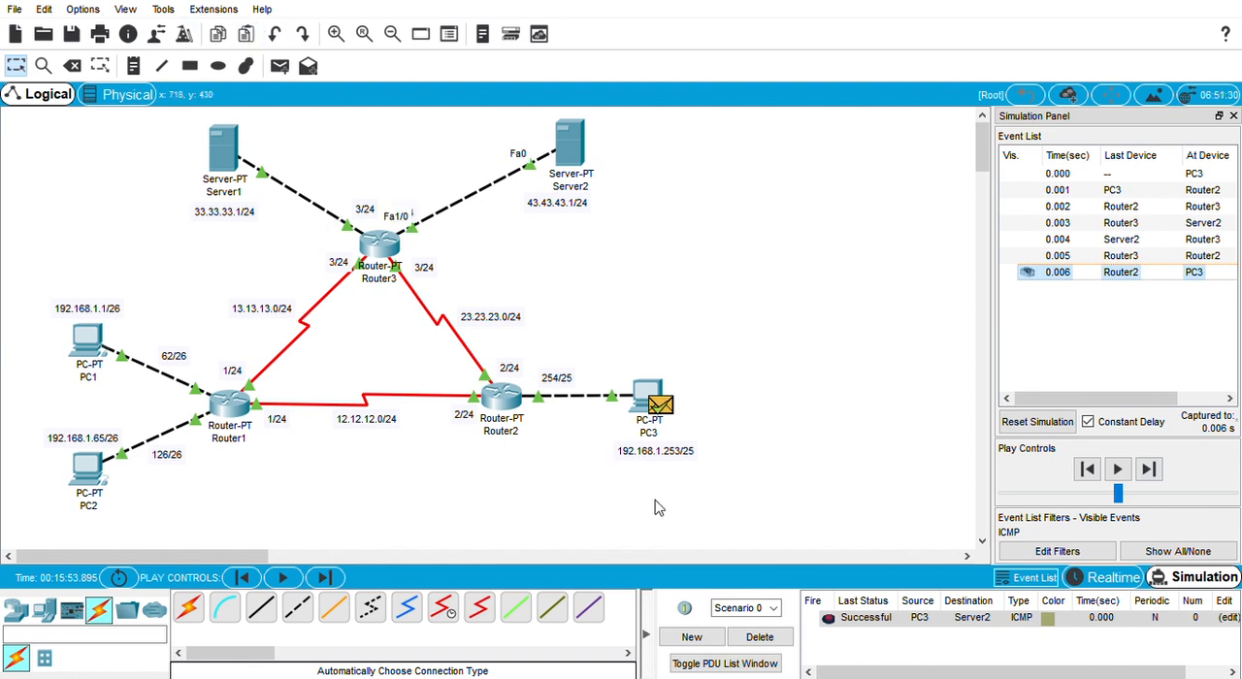
Step: Delete Scenario 0's PDU and add a simple PDU from Server1 to Server2
left_click(744, 656)
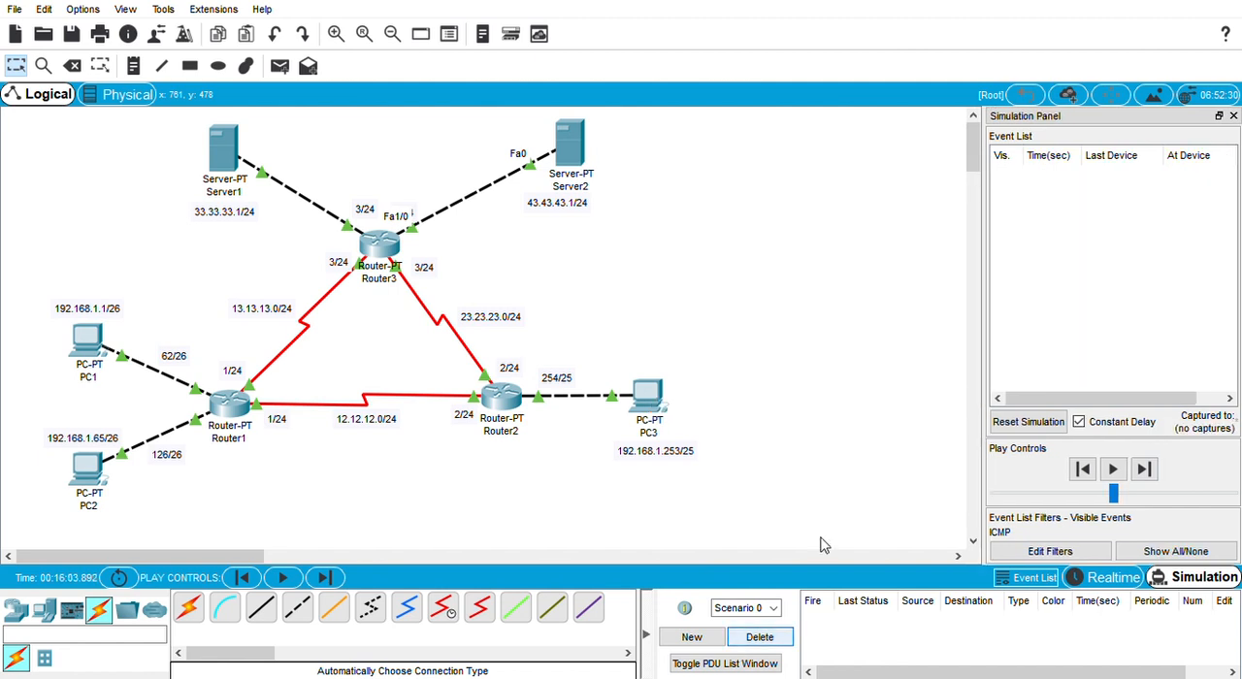
left_click(281, 66)
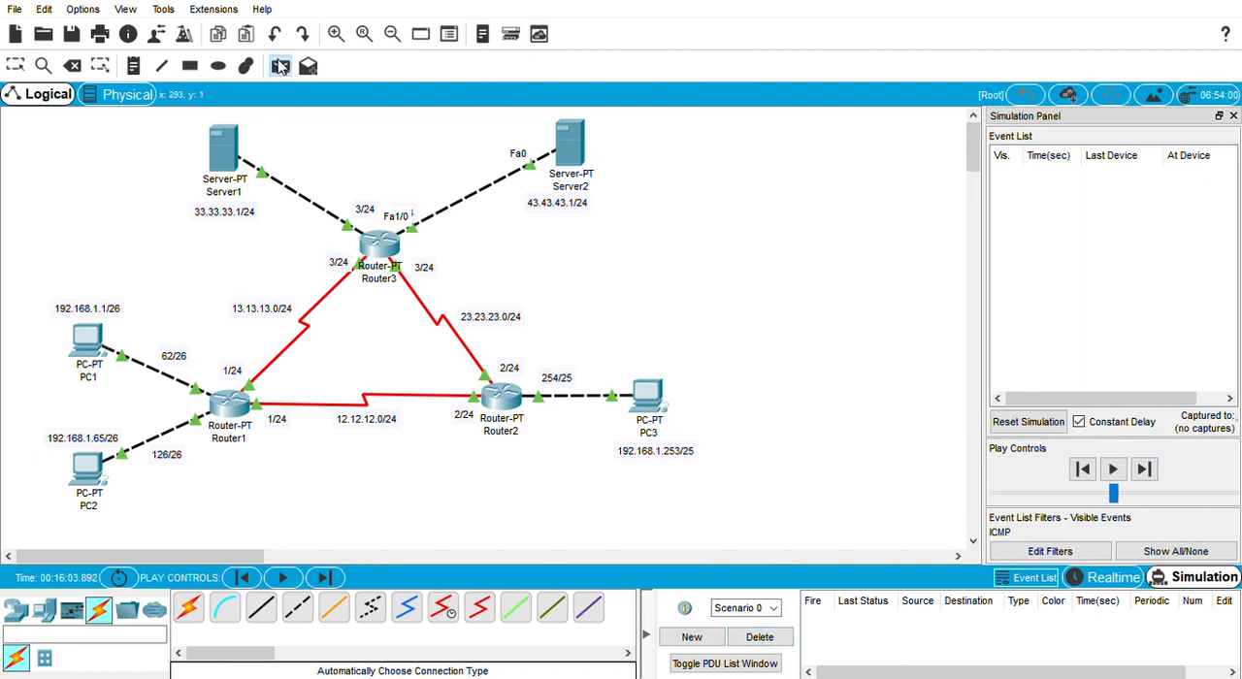
left_click(232, 155)
left_click(564, 141)
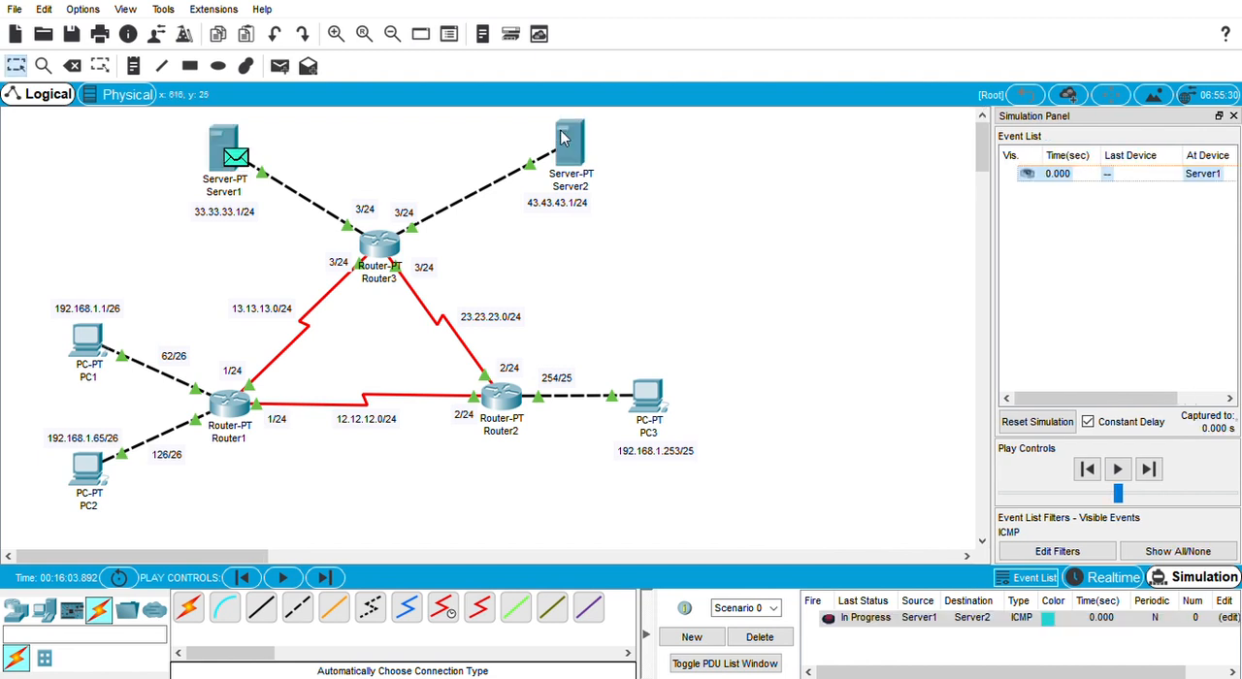
Step: Step the Server1-to-Server2 packet through Router3 to Server2 and back to Server1
left_click(1149, 470)
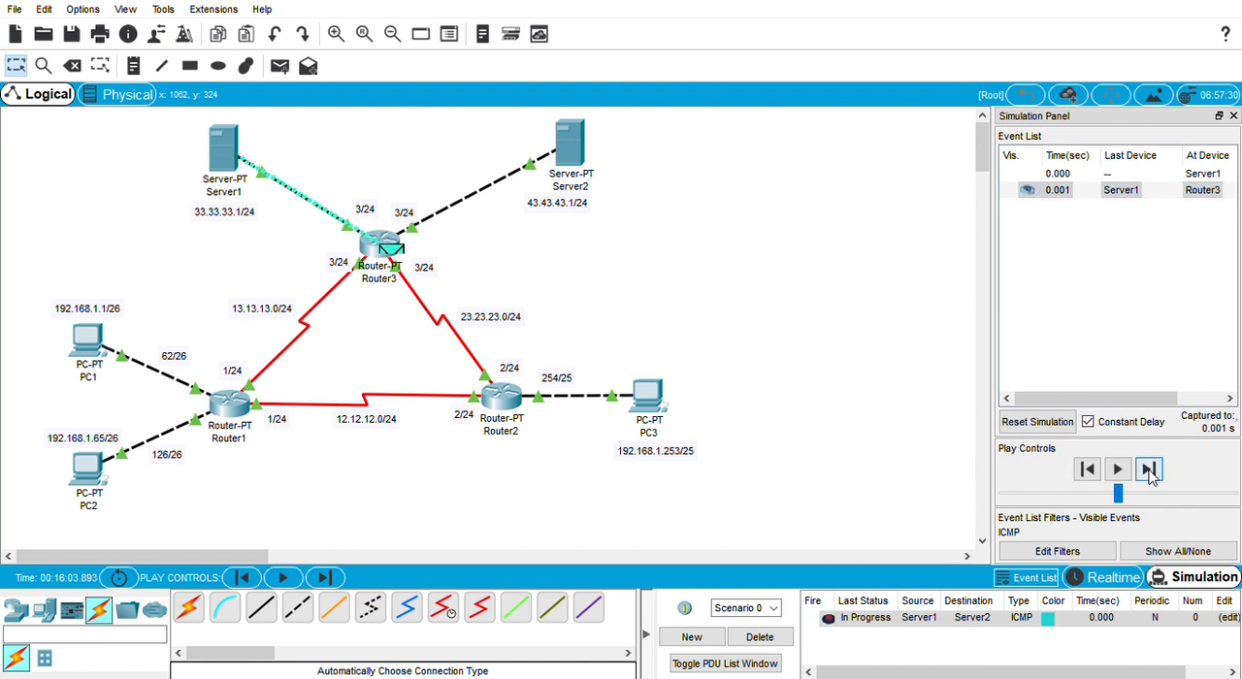
left_click(1149, 470)
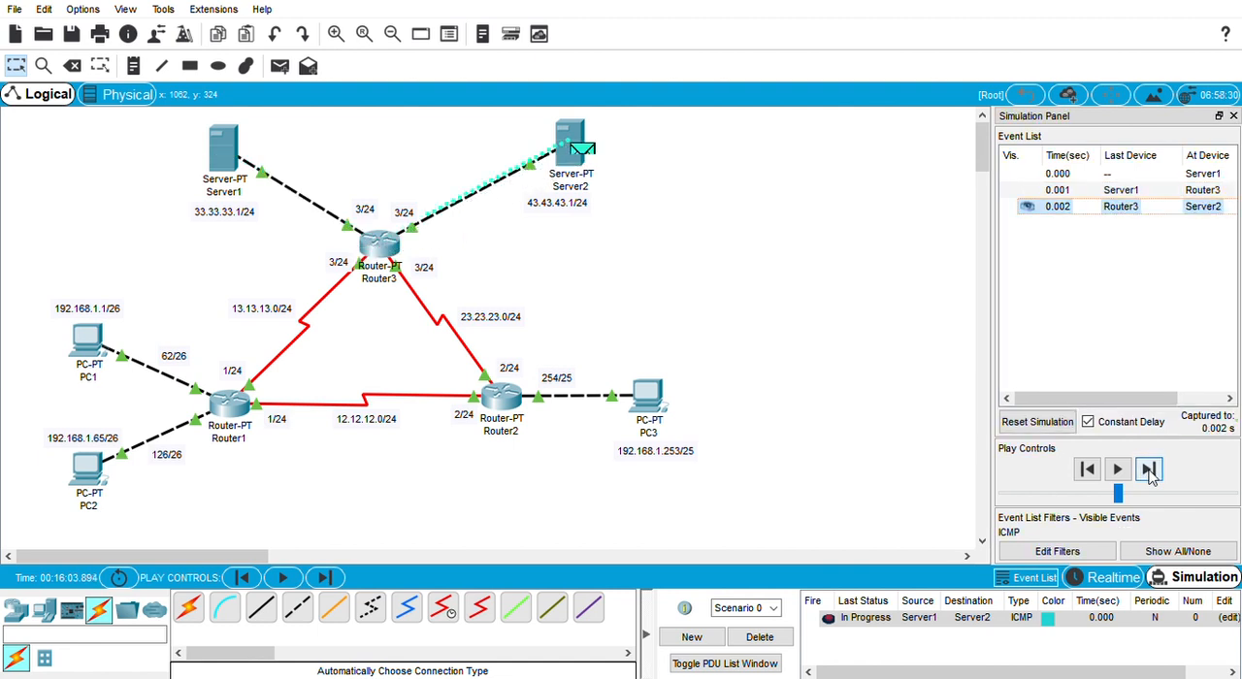
left_click(1149, 470)
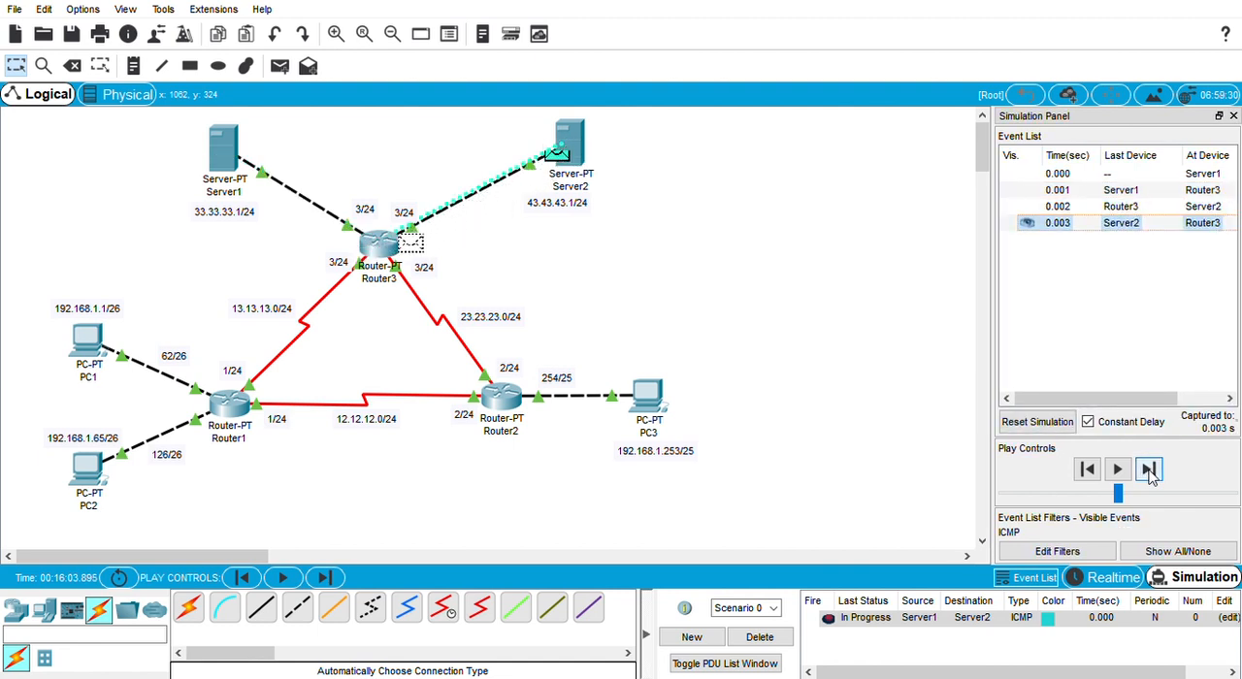
left_click(1149, 470)
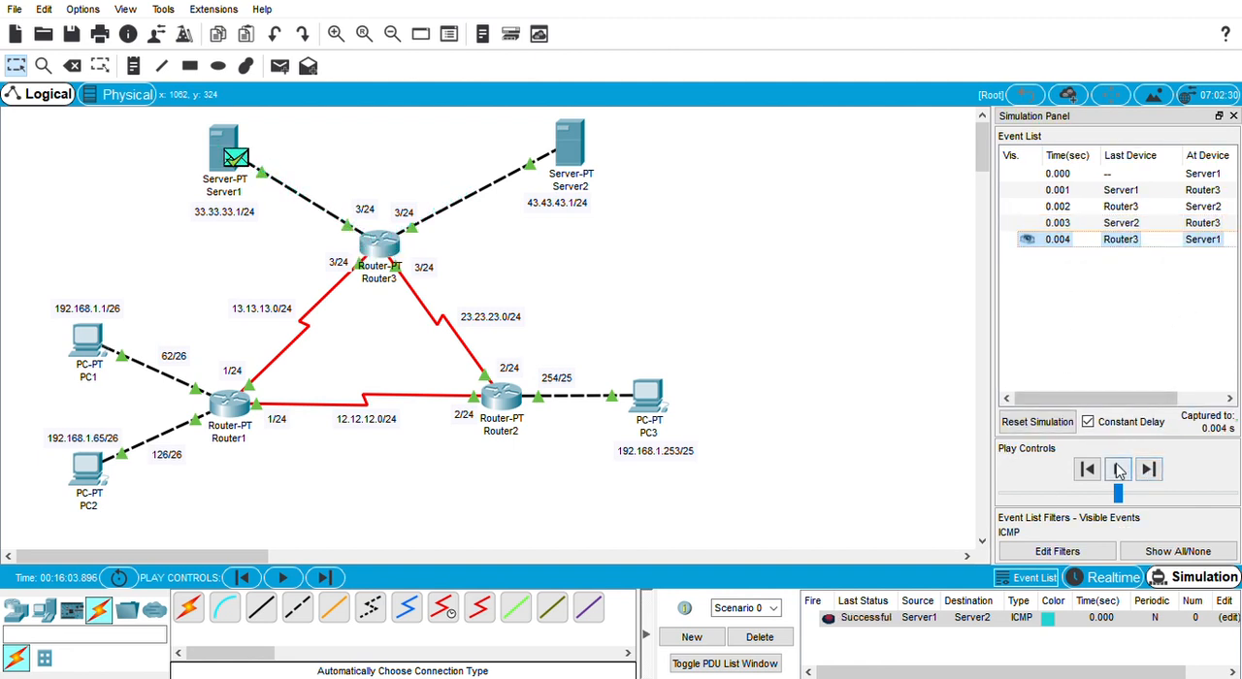
Step: Delete Scenario 0's PDU and add a simple PDU from Server1 to PC1
left_click(760, 636)
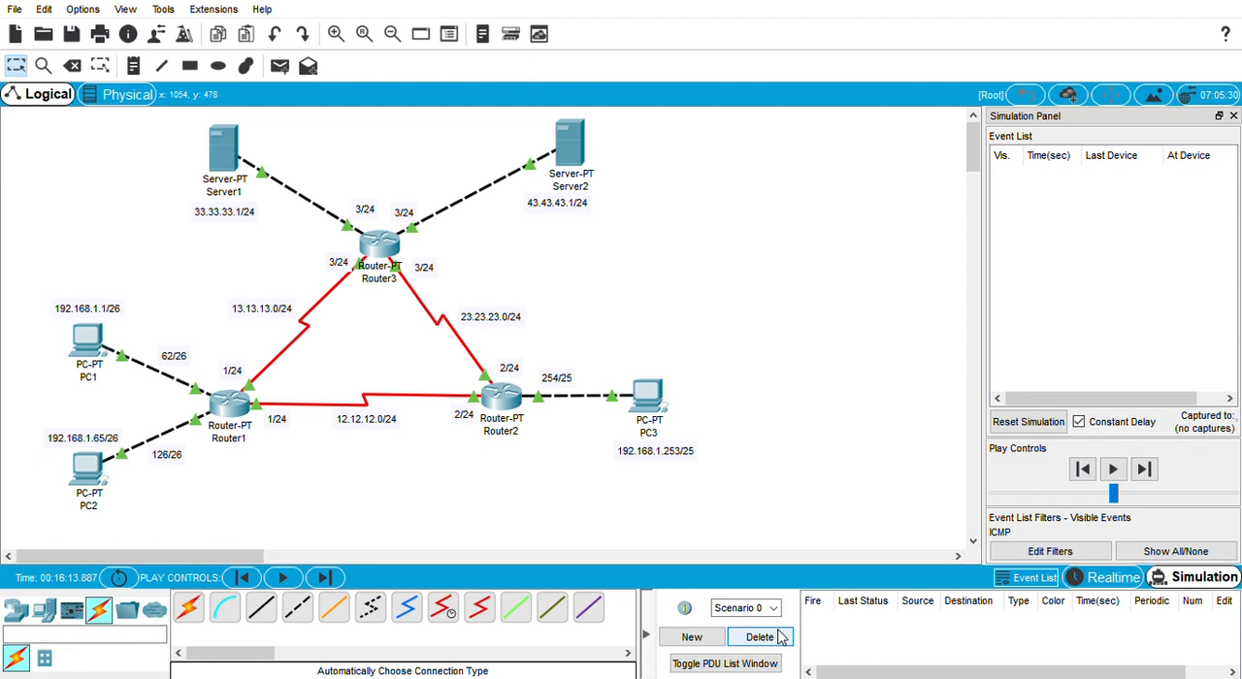
left_click(280, 66)
left_click(223, 150)
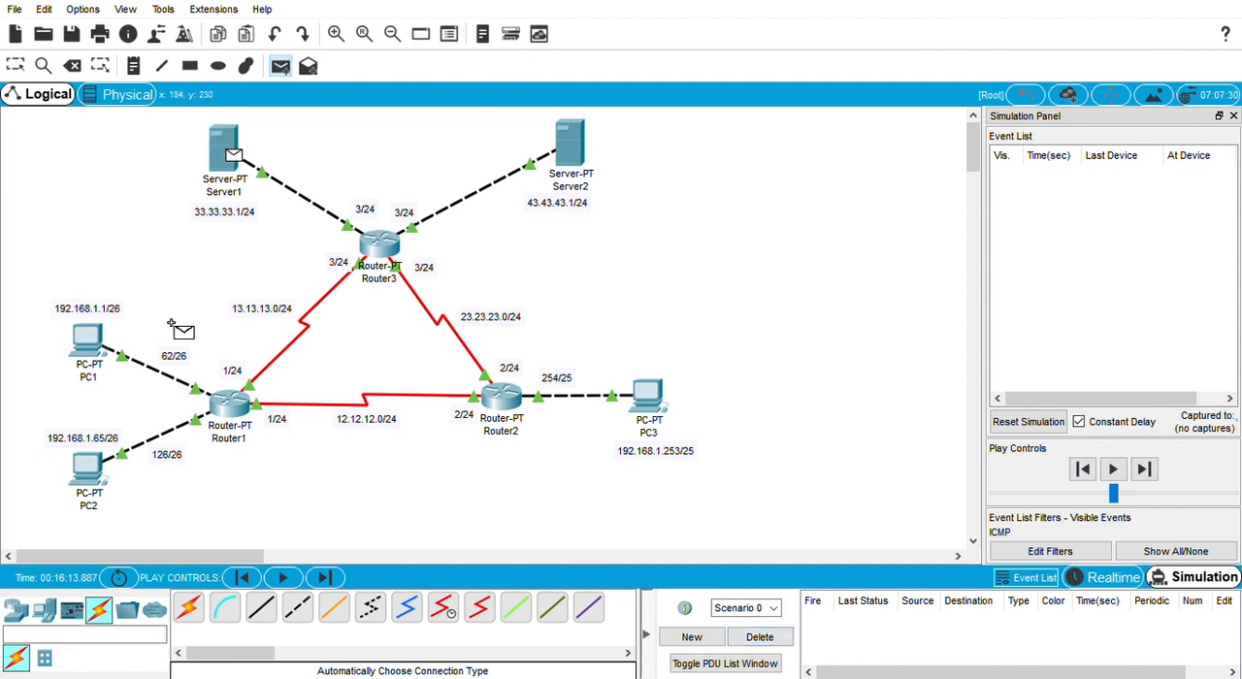
left_click(89, 339)
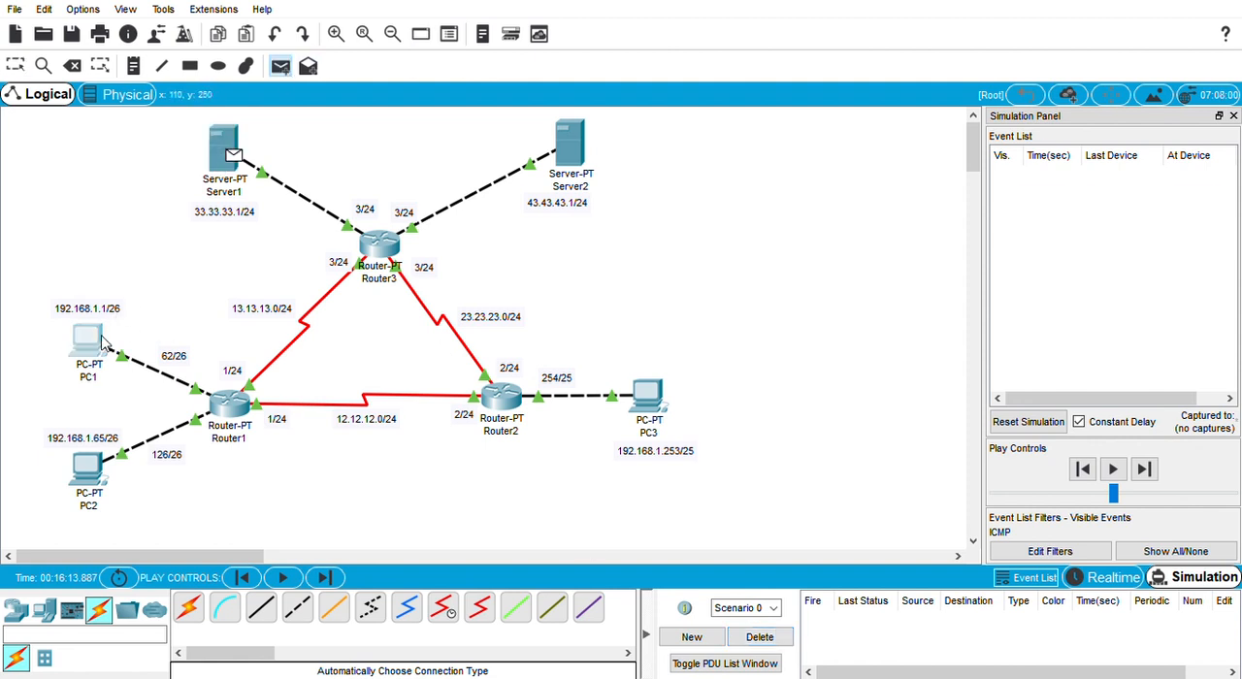
Step: Step the Server1-to-PC1 packet through Router3 and Router1 to PC1 and back to Server1
left_click(1150, 469)
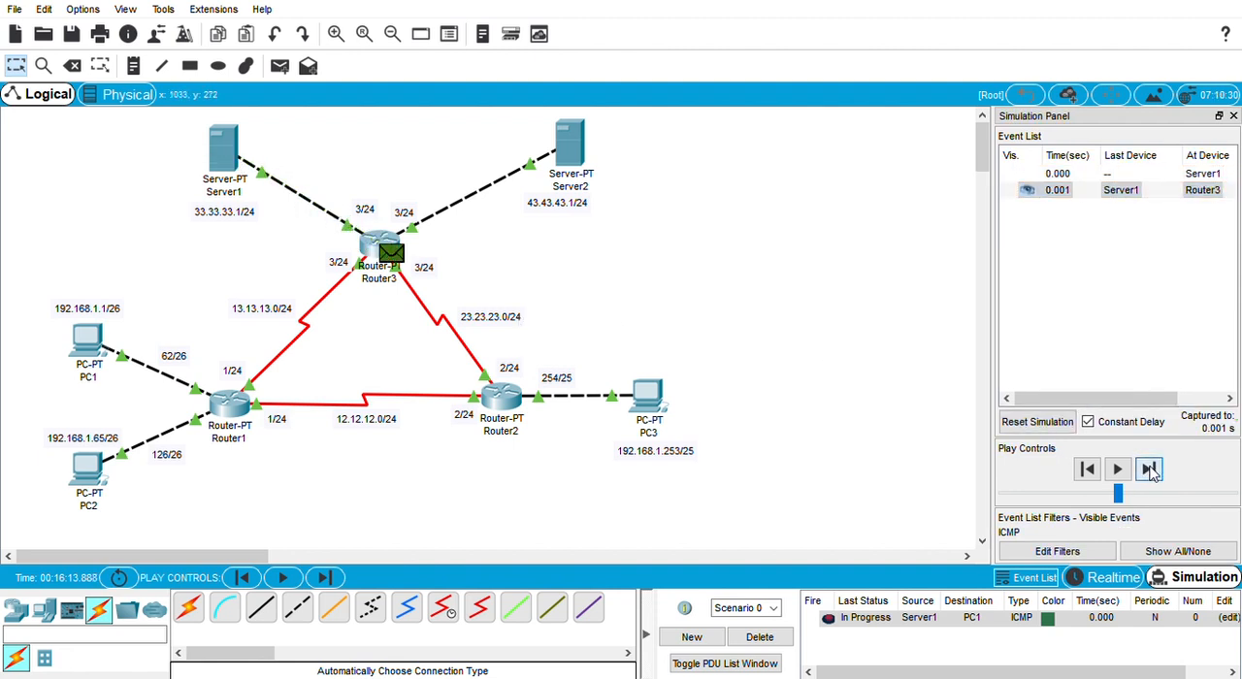
left_click(1150, 470)
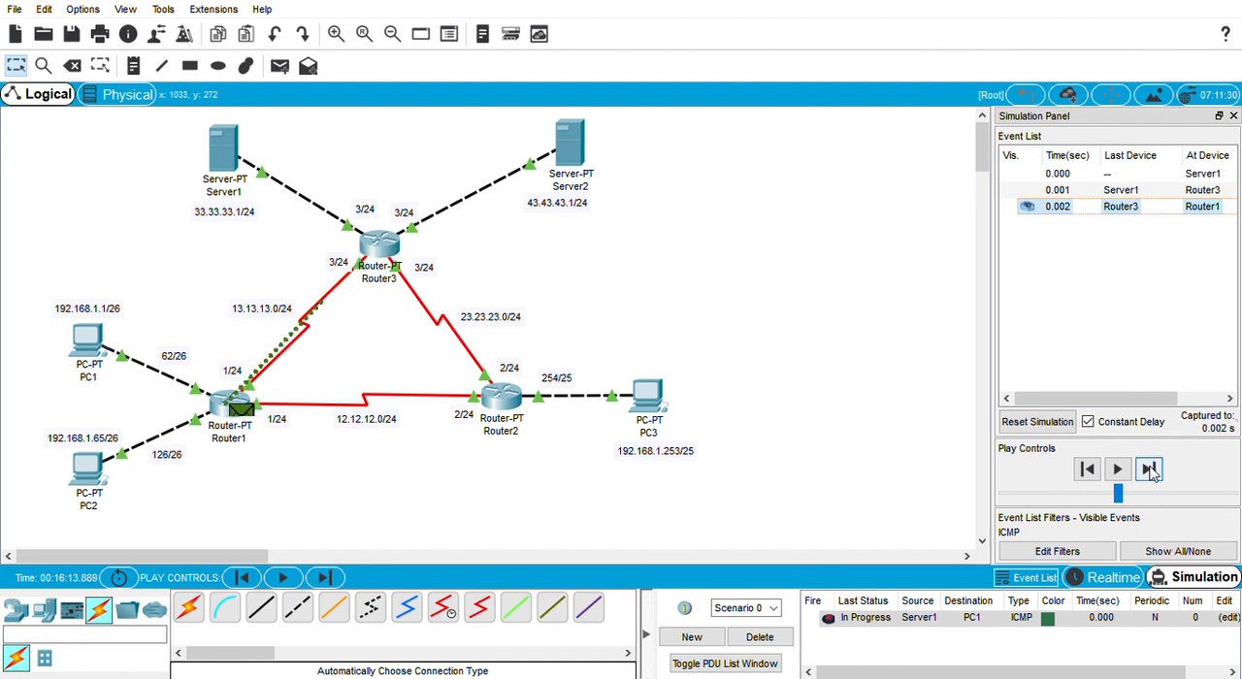
left_click(1150, 469)
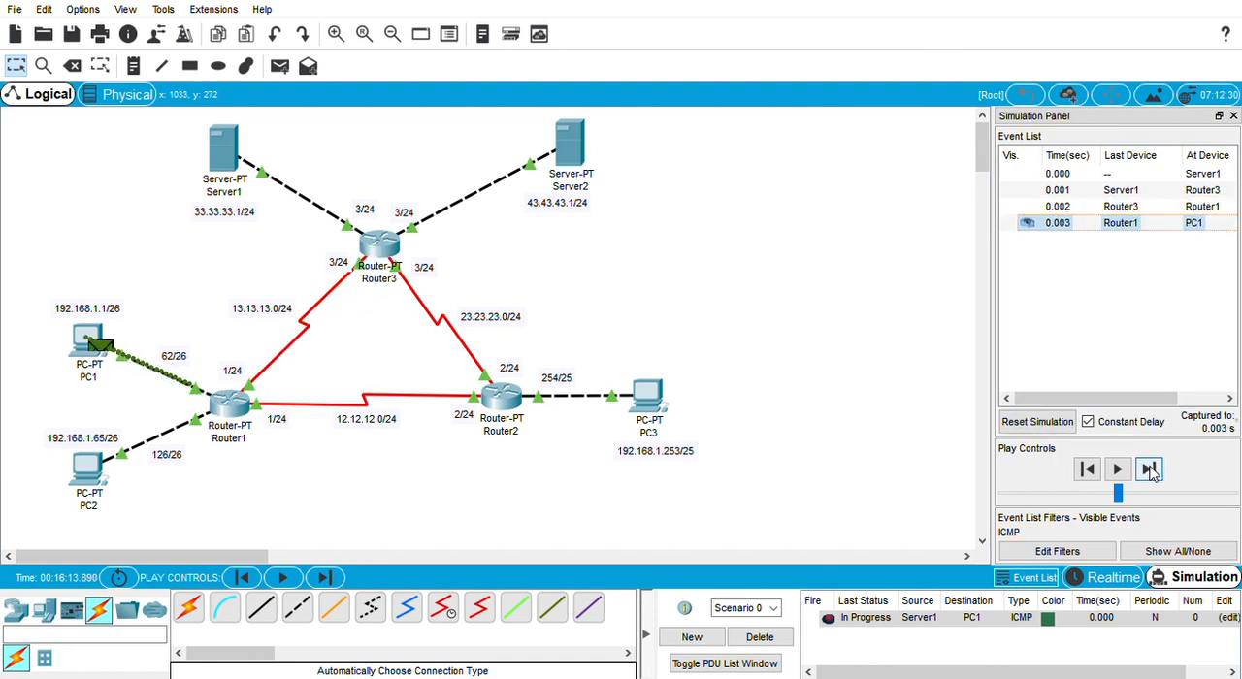
left_click(1149, 470)
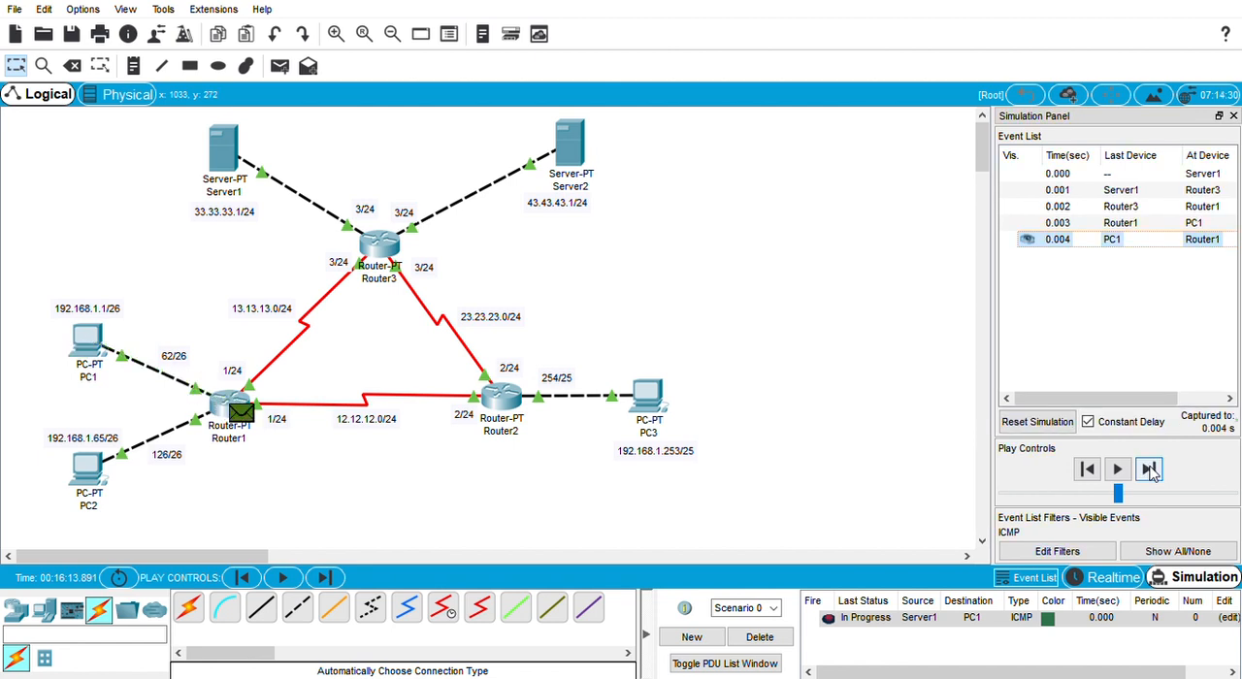
left_click(1149, 469)
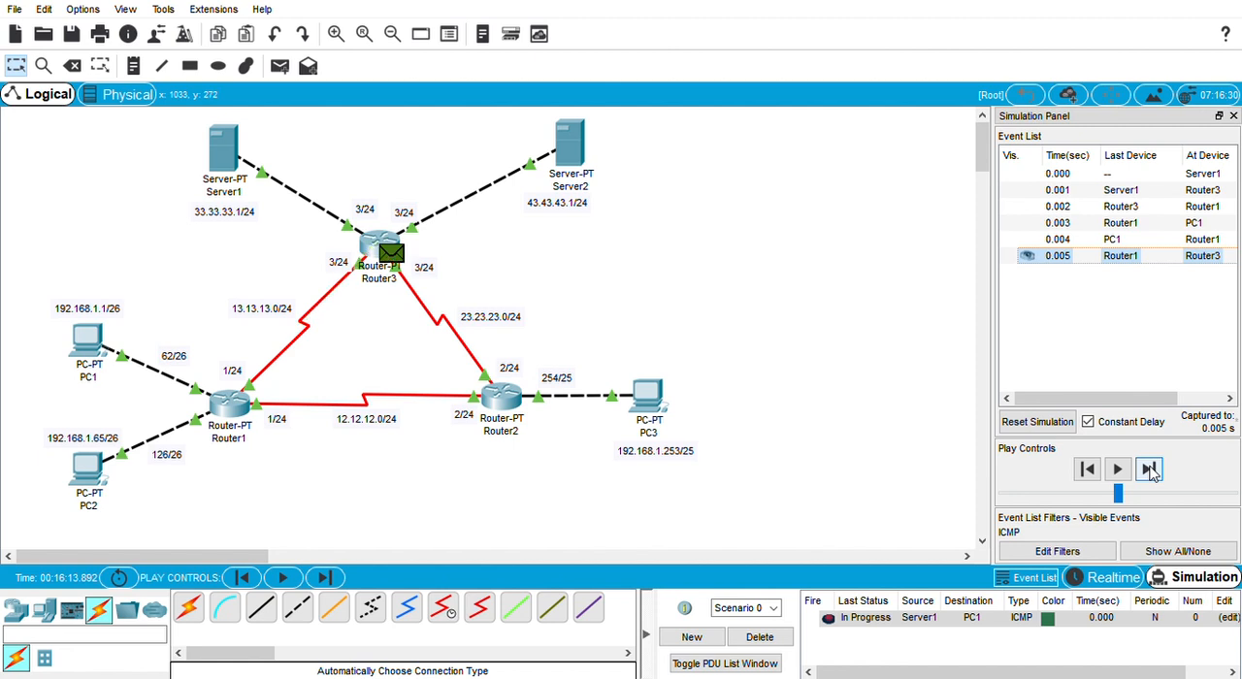
left_click(1150, 470)
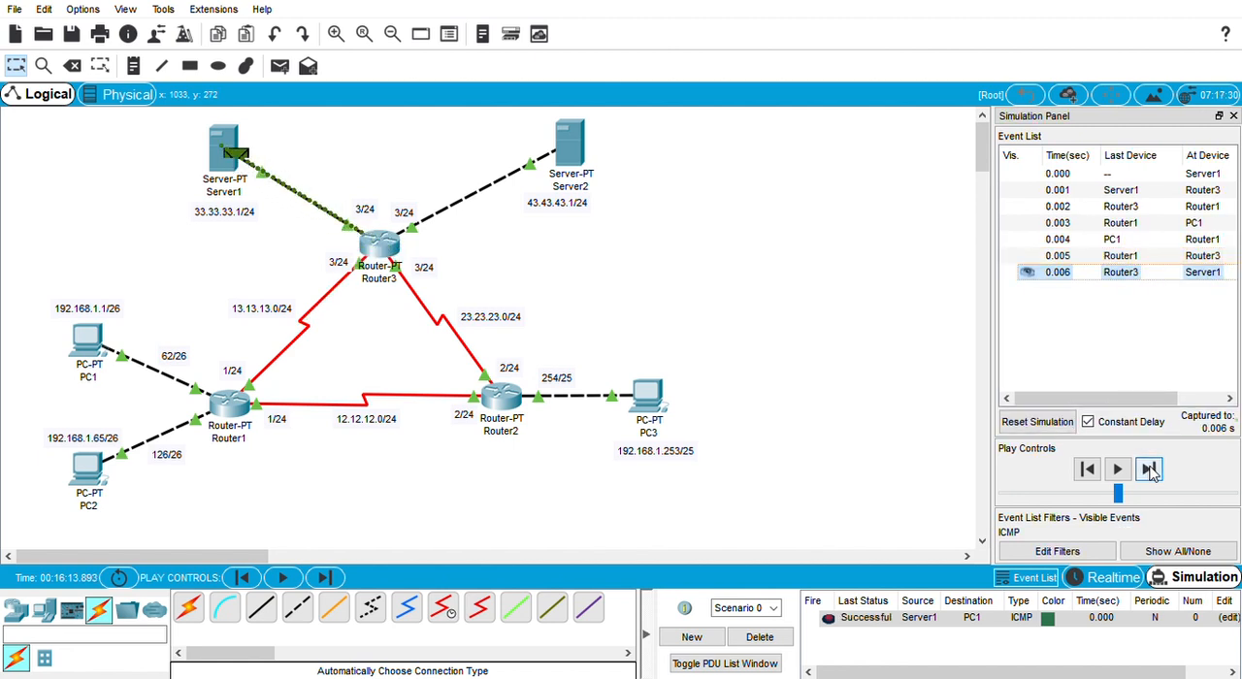
Step: Delete Scenario 0's PDU and add a simple PDU from Server1 to PC2
left_click(760, 637)
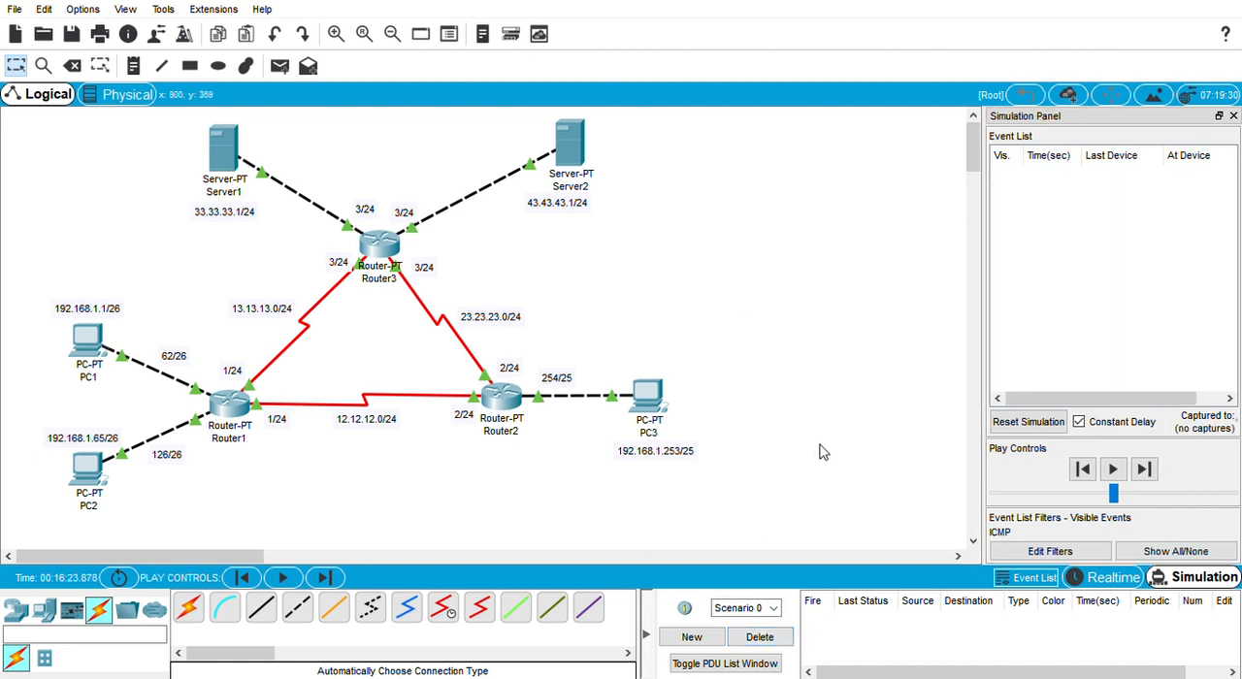
left_click(1044, 429)
left_click(280, 70)
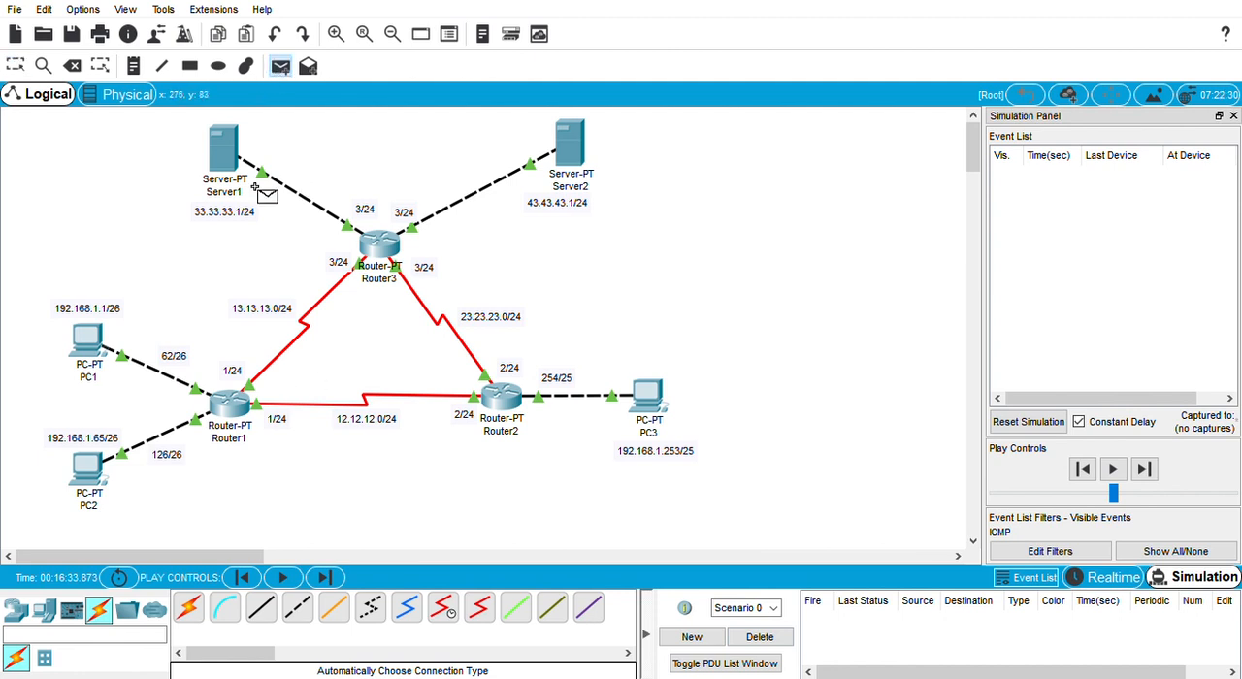
left_click(223, 157)
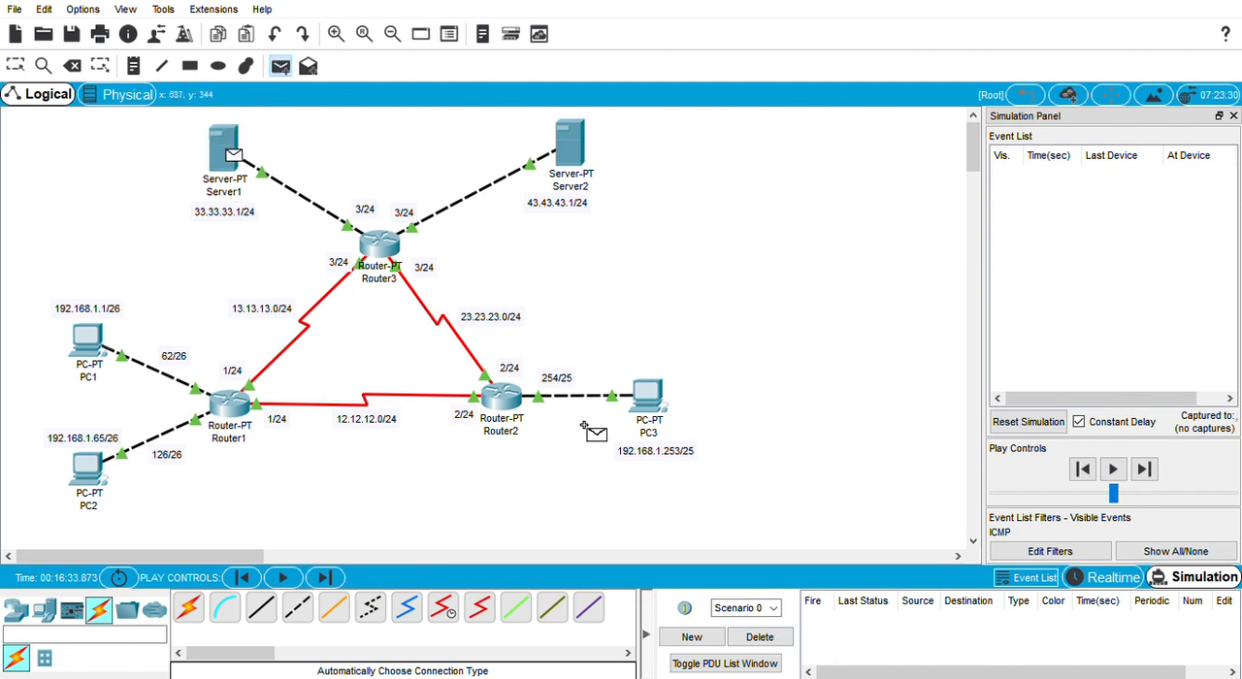
left_click(101, 465)
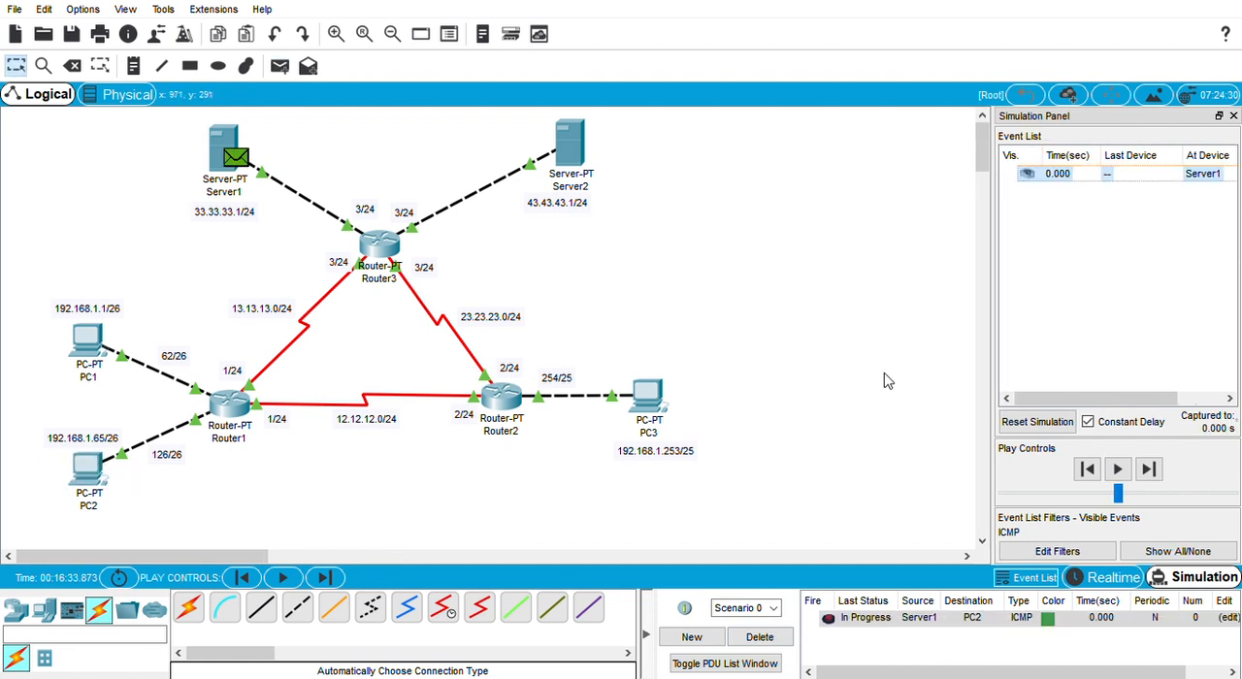
Step: Step the Server1-to-PC2 packet through Router3 and Router1 to PC2 and back to Server1
left_click(1149, 470)
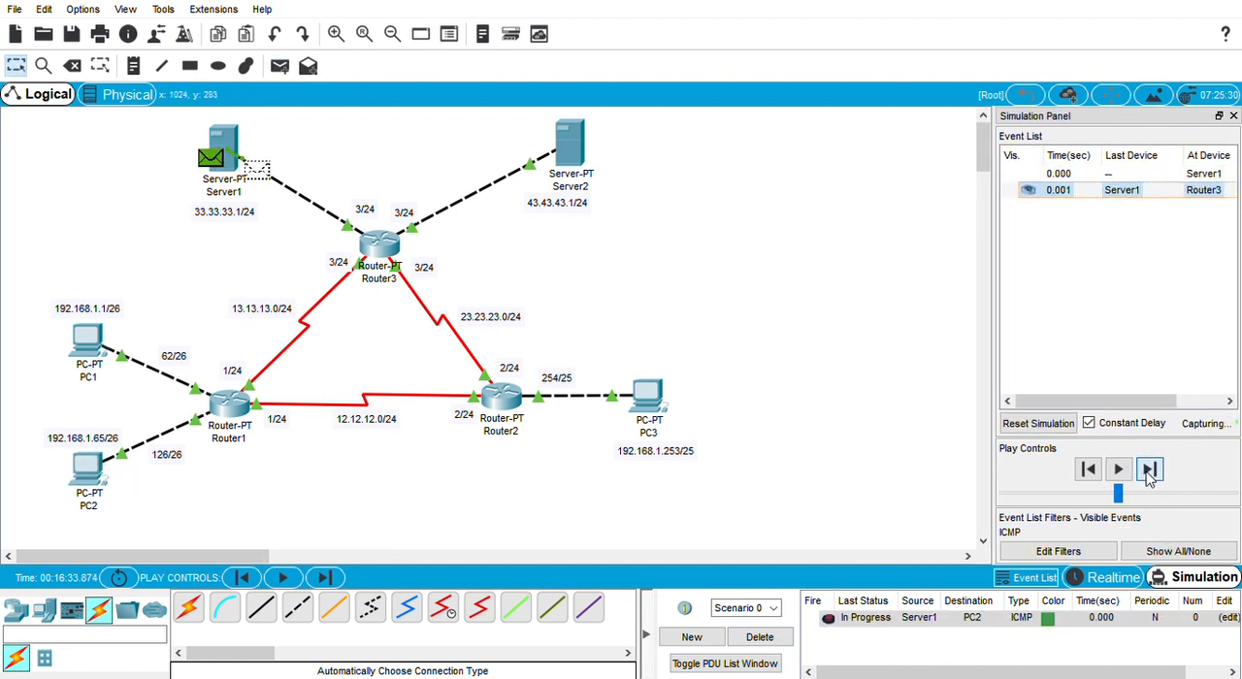
left_click(1149, 470)
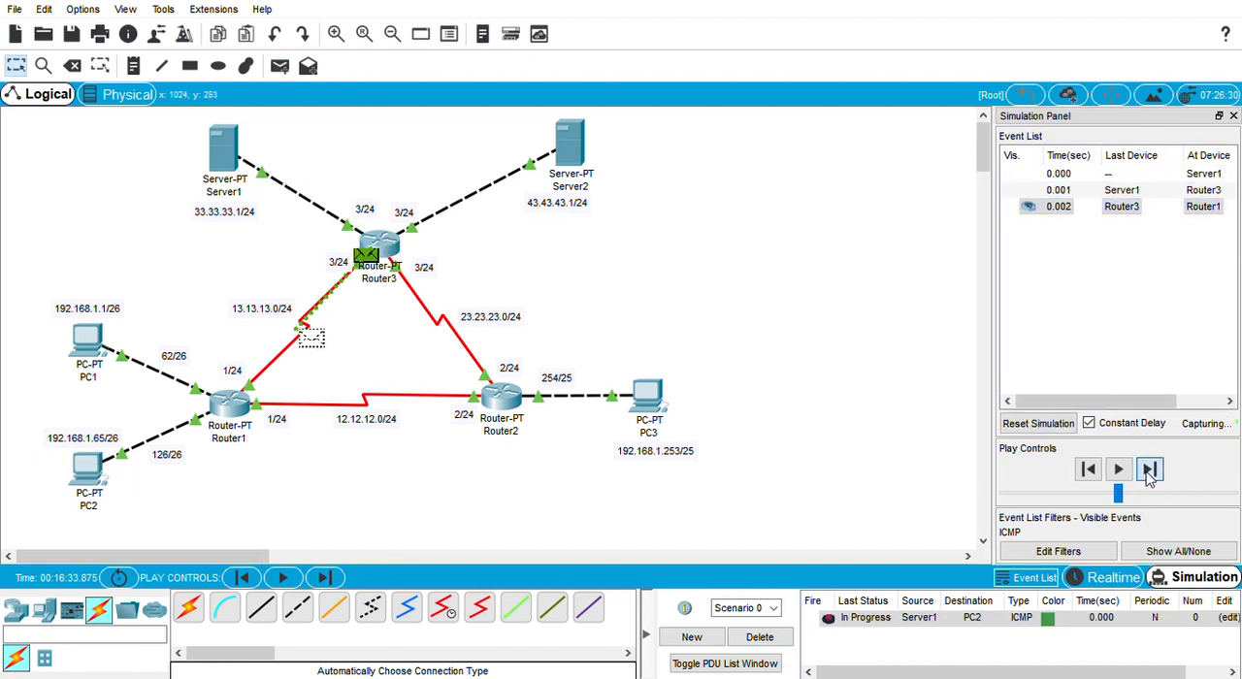
left_click(1149, 469)
left_click(1149, 470)
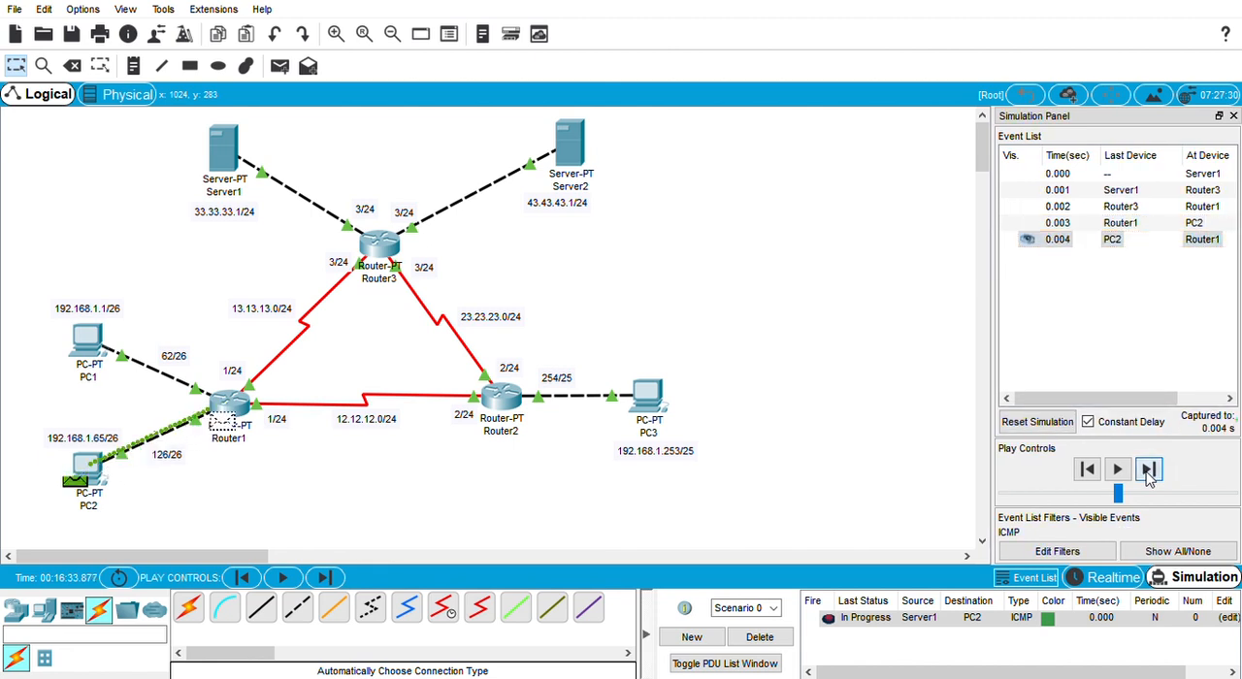
left_click(1149, 469)
left_click(1149, 469)
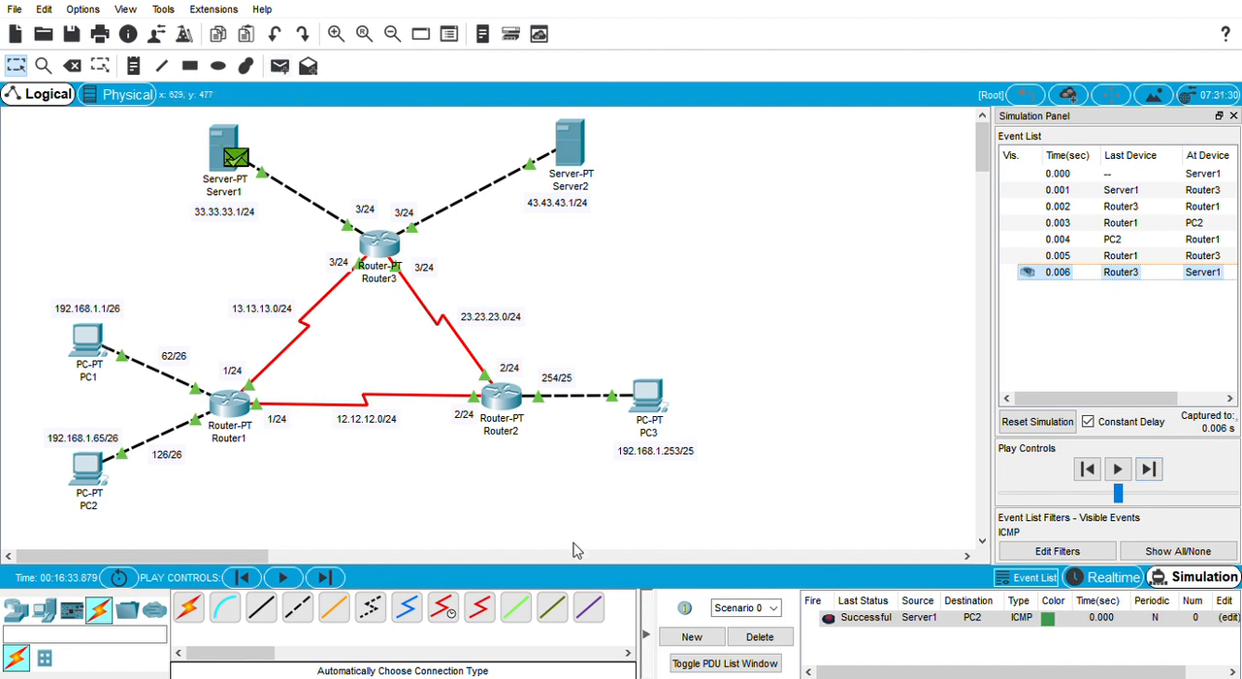
Step: Delete Scenario 0's PDU and add a simple PDU from Server1 to PC3
left_click(773, 638)
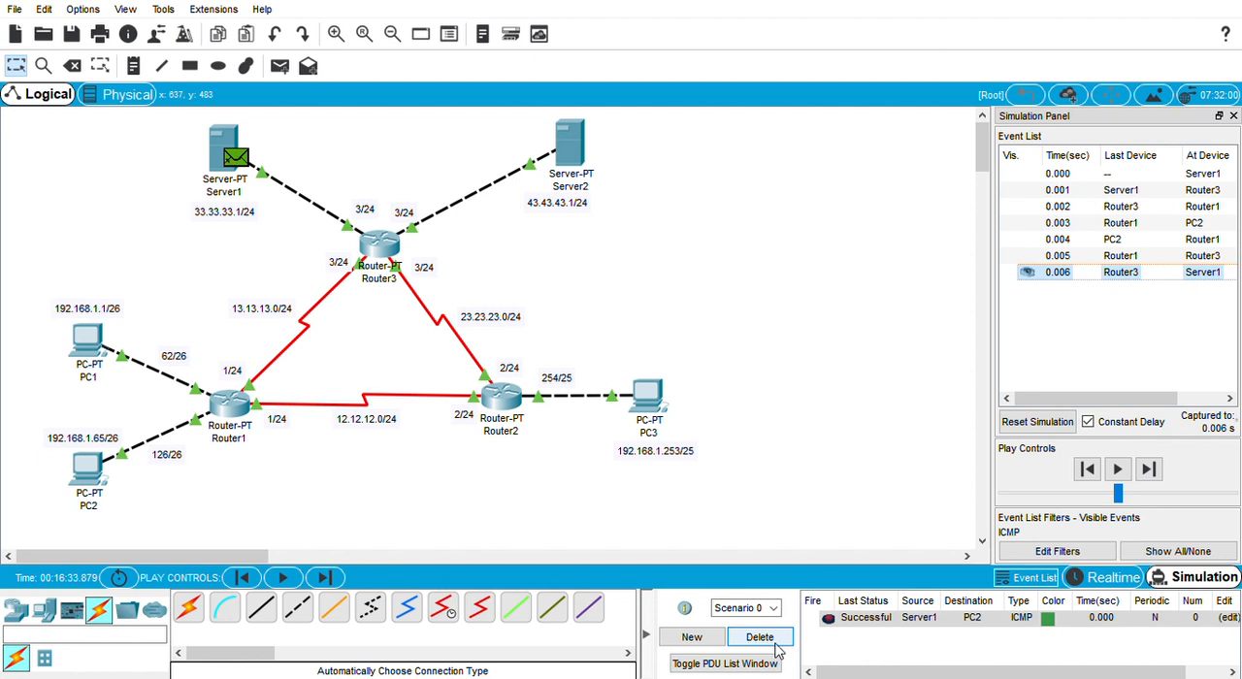
left_click(281, 67)
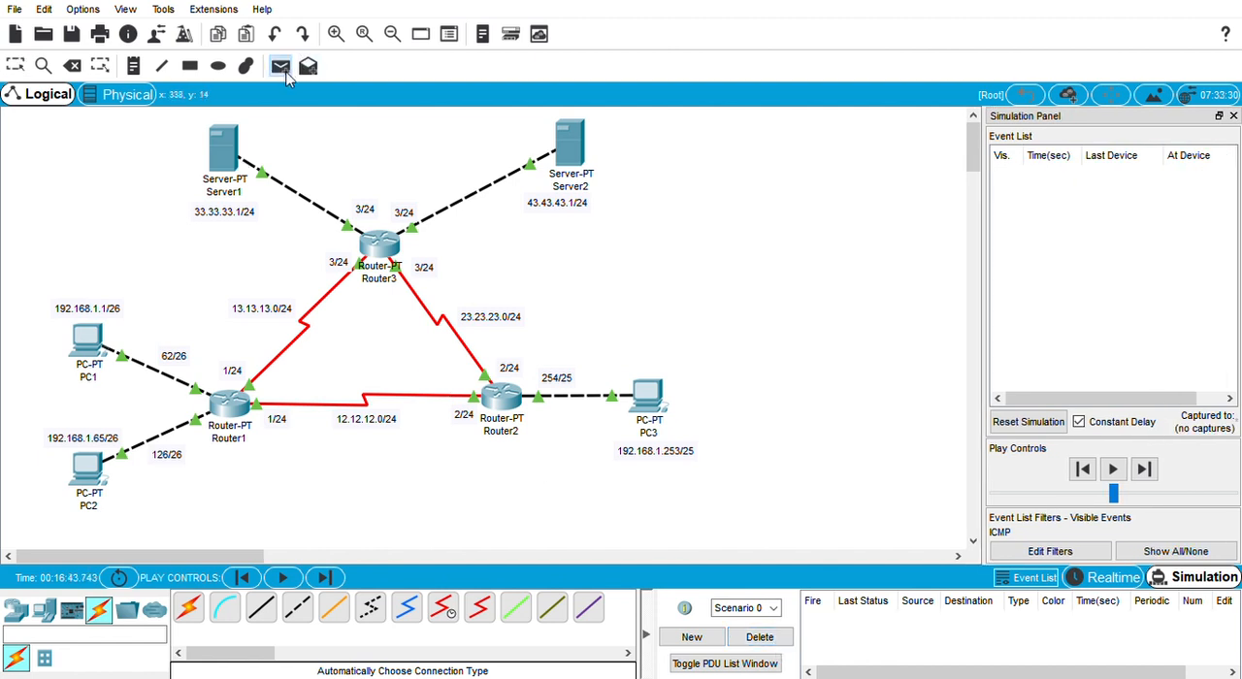
left_click(281, 68)
left_click(241, 148)
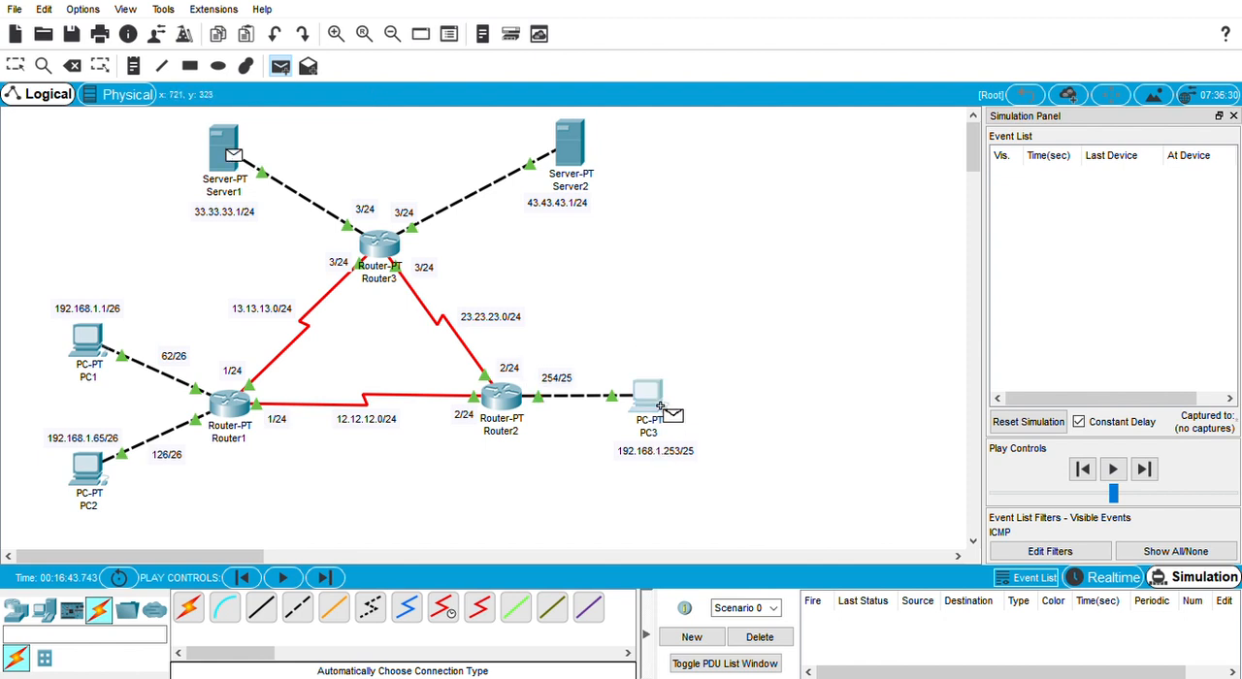
left_click(647, 393)
Step: Step the Server1-to-PC3 packet through Router3 and Router2 to PC3 and back to Server1
left_click(1149, 470)
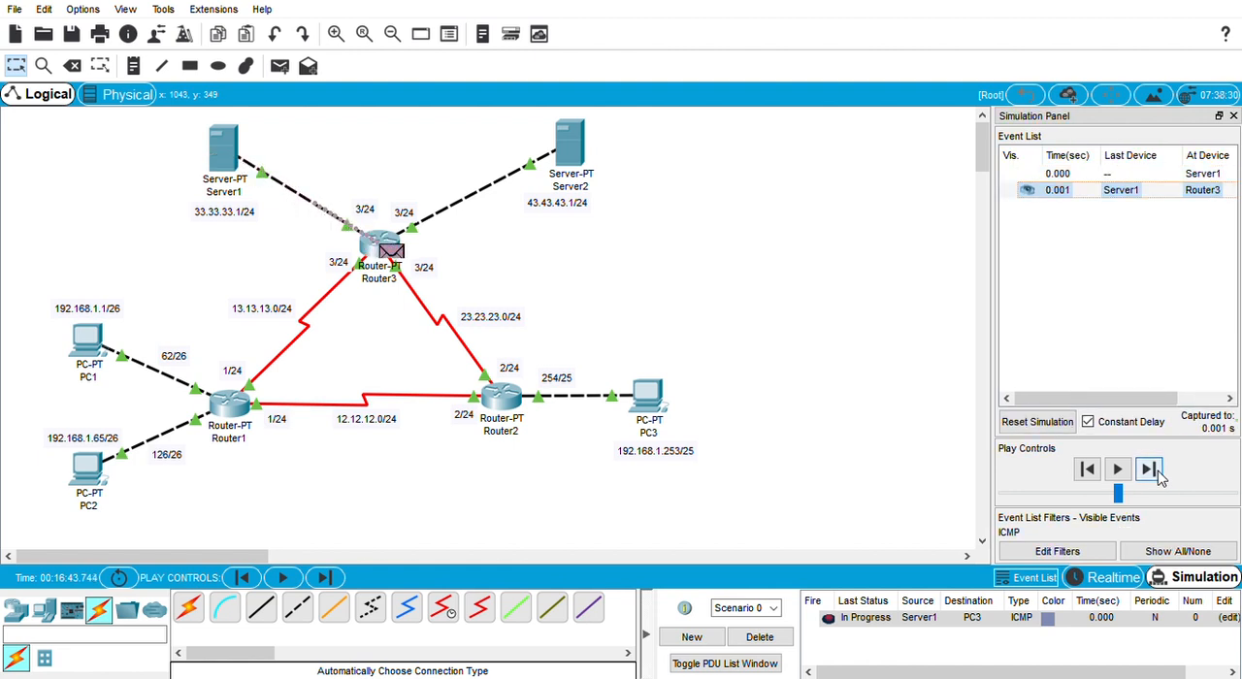
left_click(1154, 471)
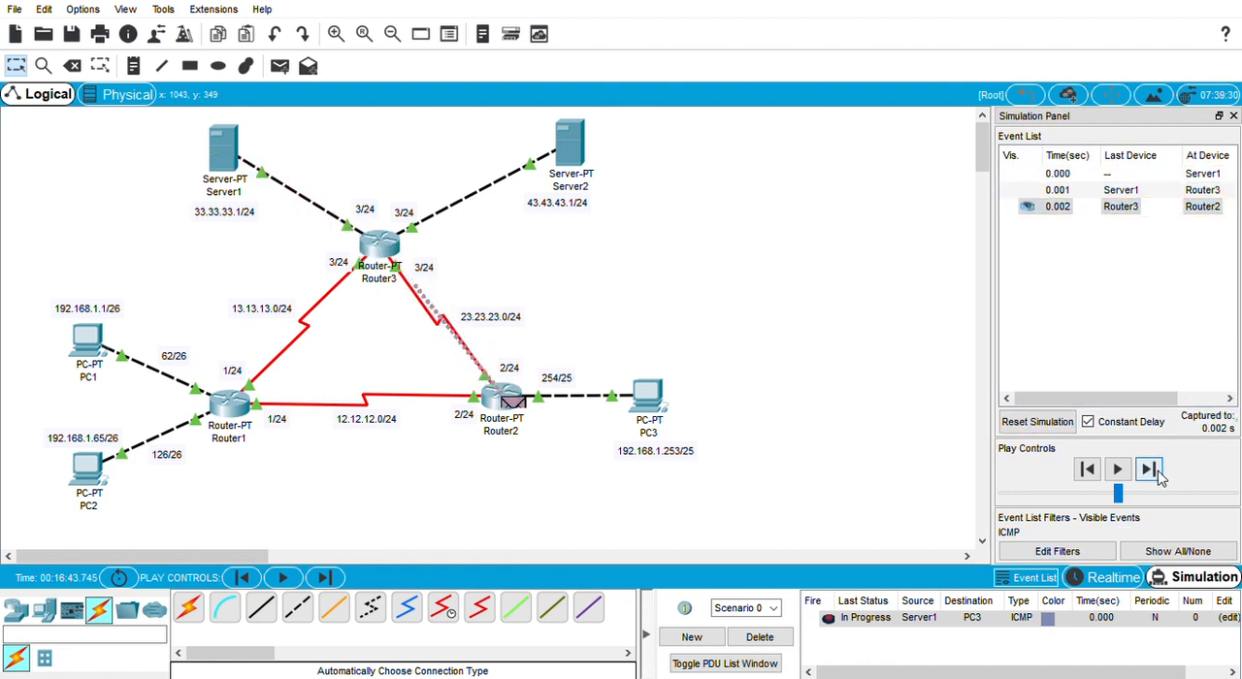
left_click(1155, 471)
left_click(1155, 471)
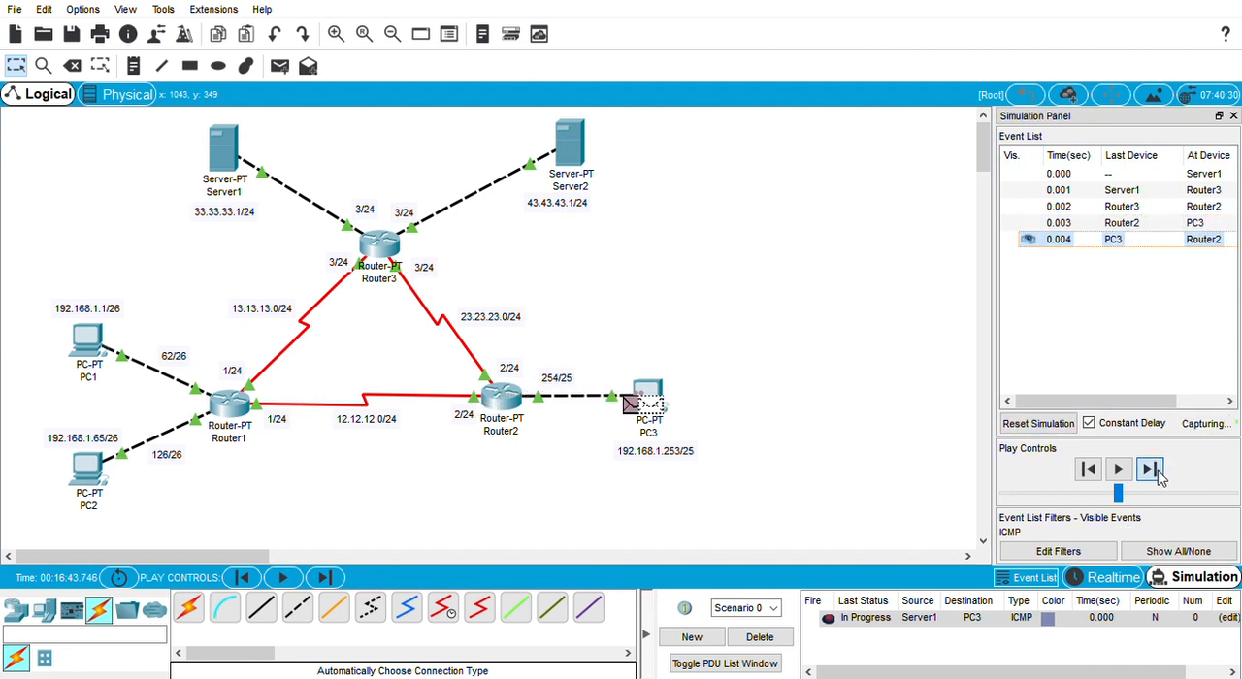
left_click(1154, 471)
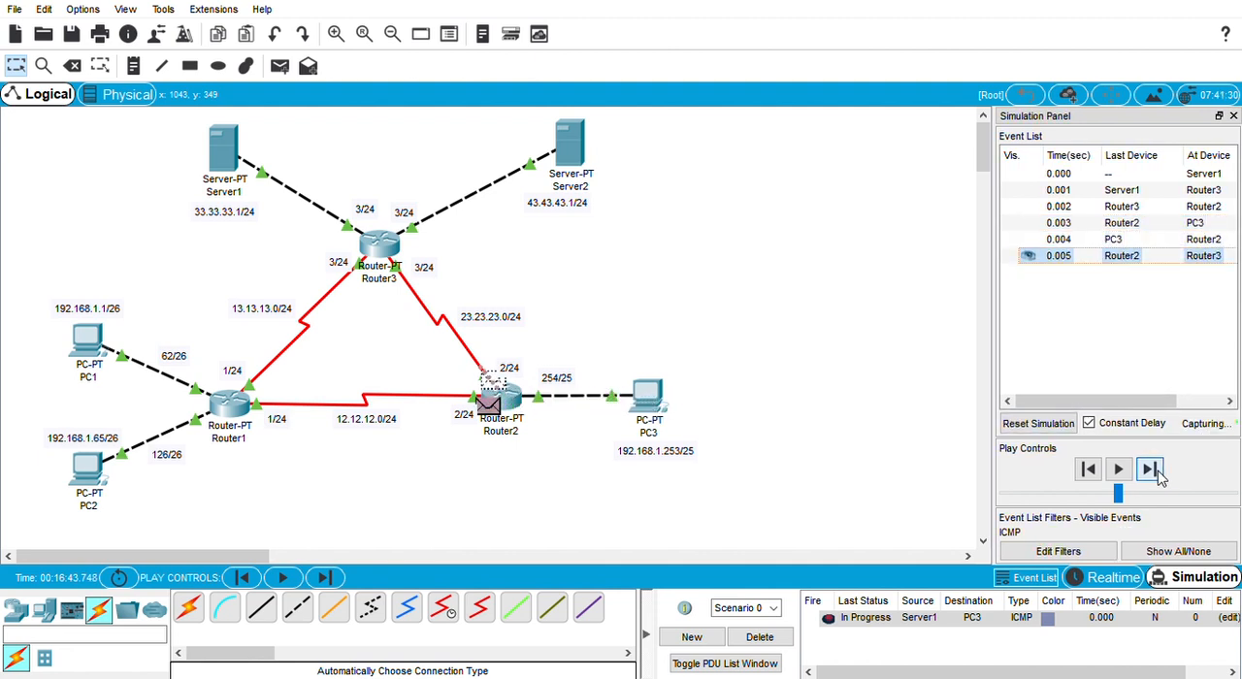
left_click(1155, 470)
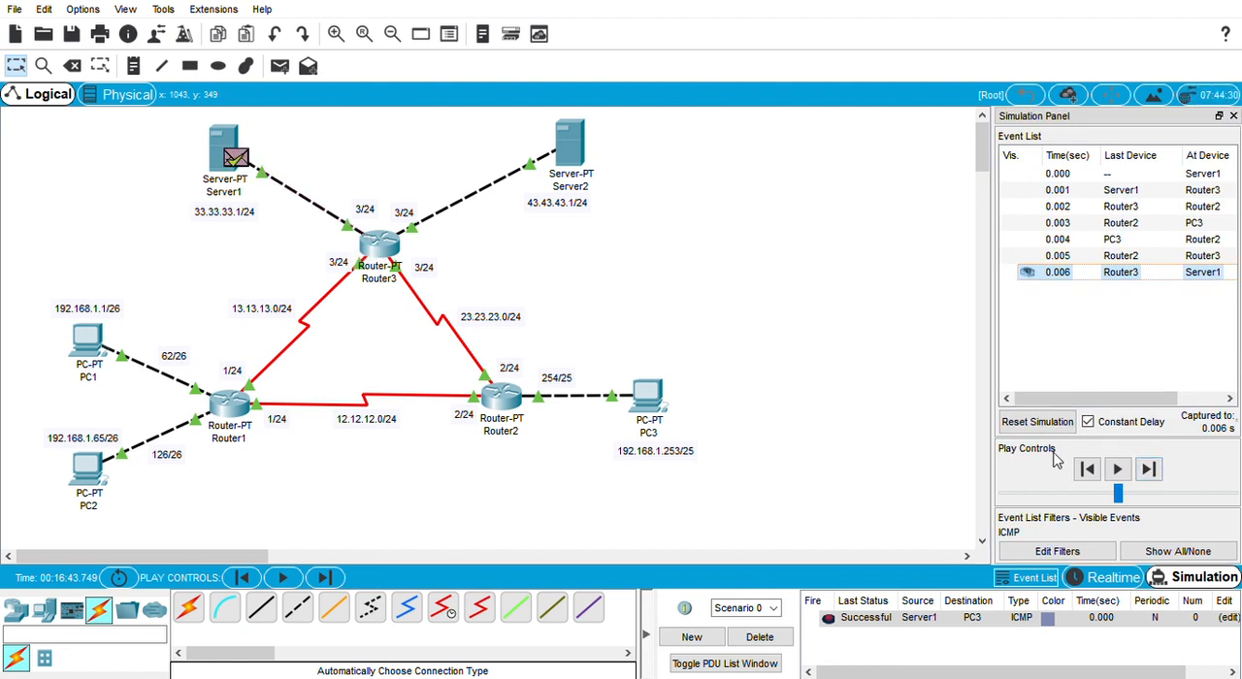
Step: Delete Scenario 0's Server1-to-PC3 PDU and switch the network to Realtime mode
left_click(760, 637)
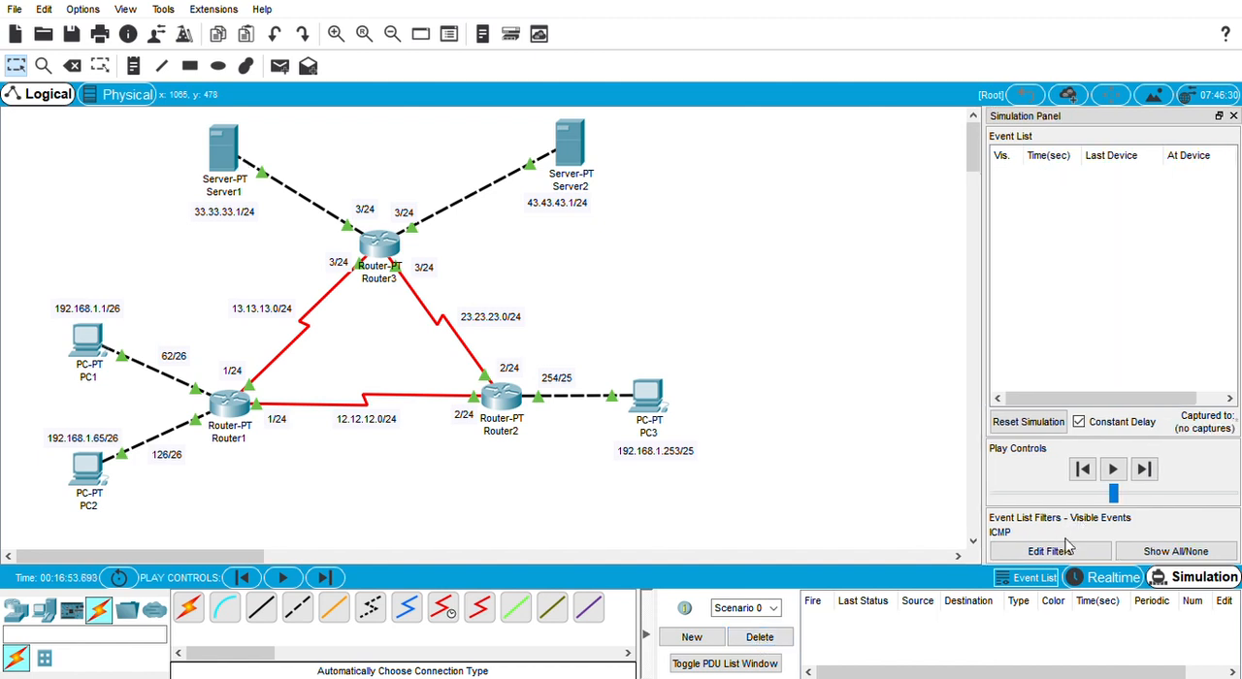
left_click(1092, 579)
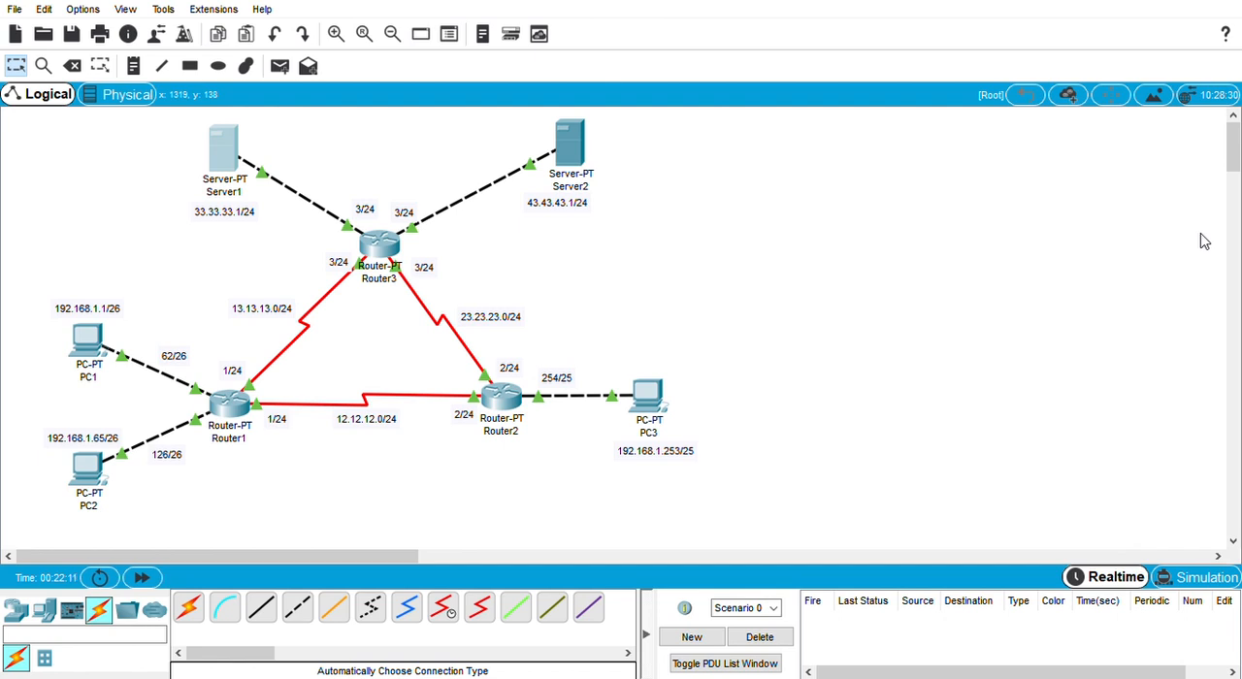
Step: In Simulation mode, add a simple PDU from PC1 to PC2 and step it through Router1 to PC2
left_click(1177, 579)
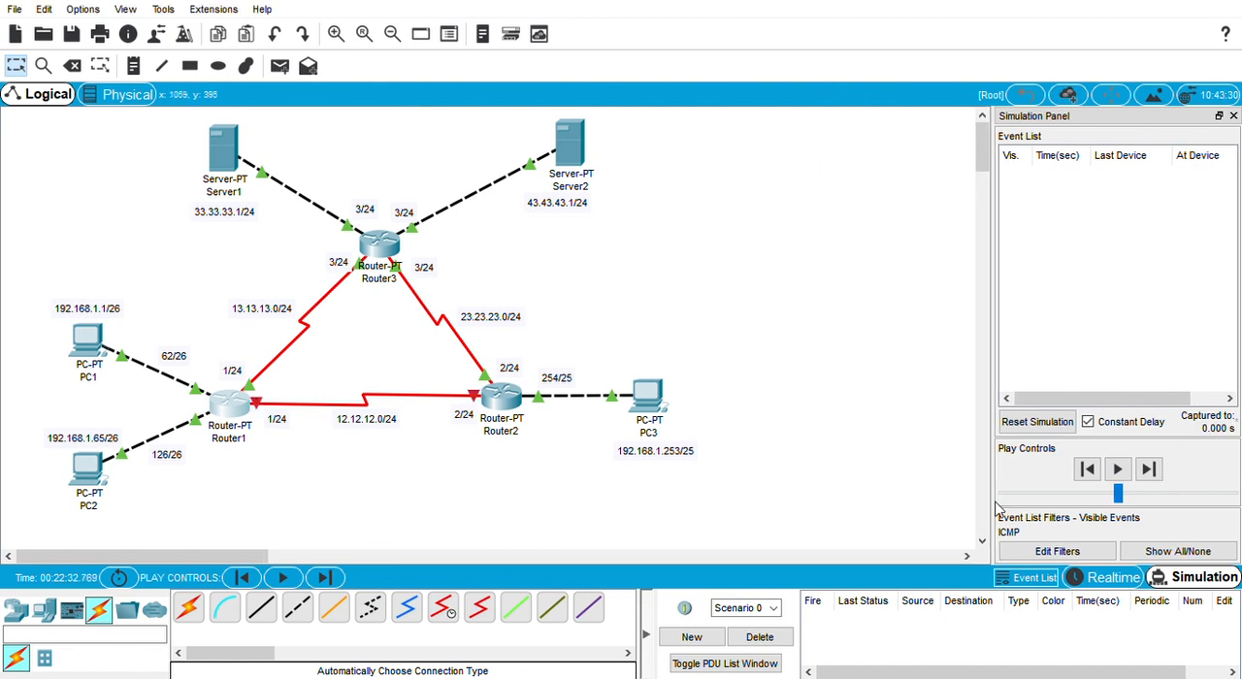
left_click(1151, 473)
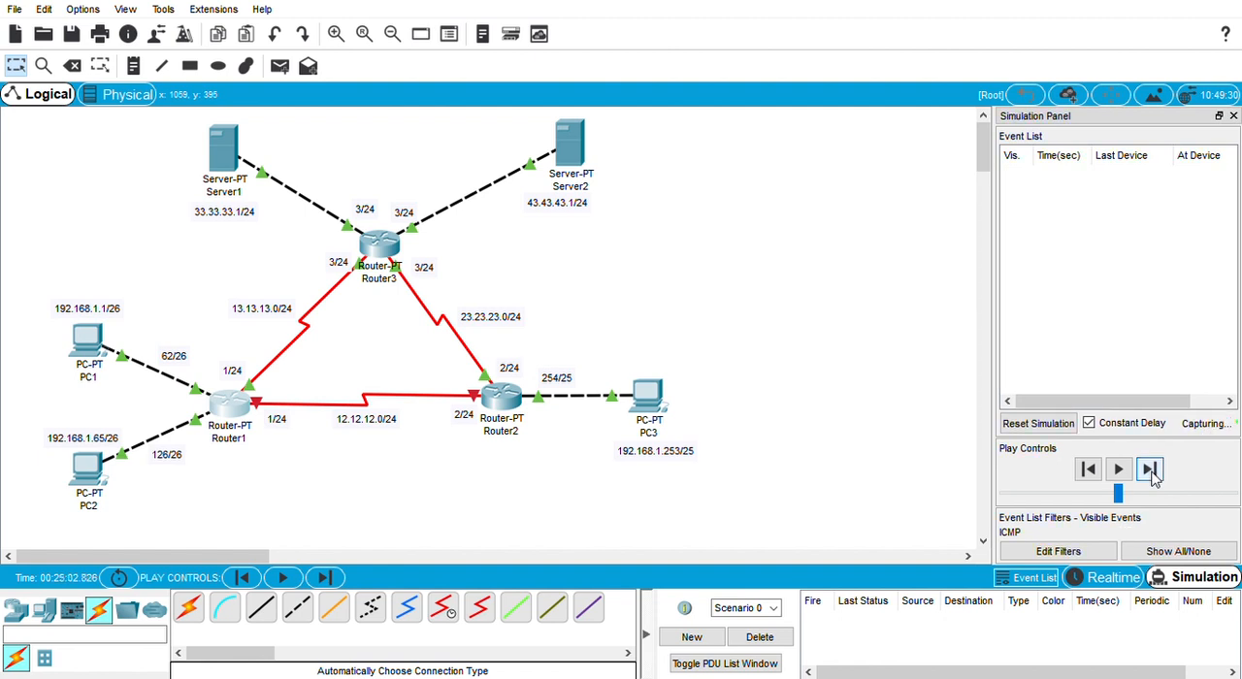
left_click(281, 66)
left_click(89, 338)
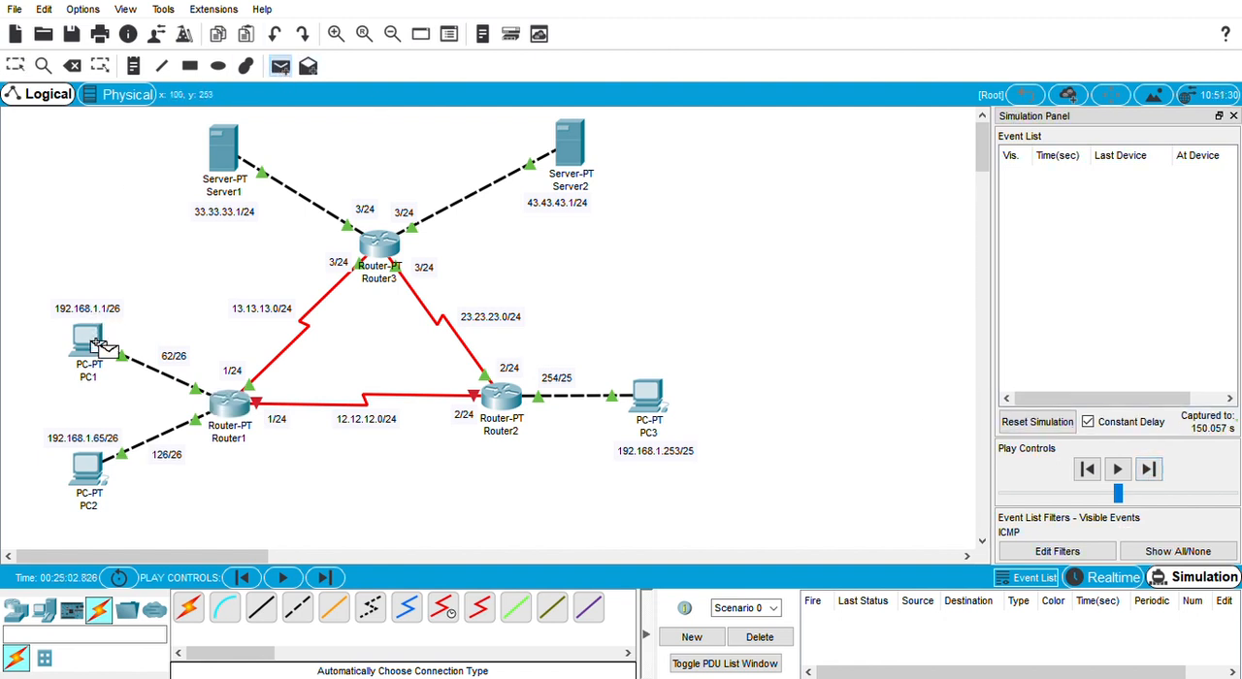
left_click(87, 487)
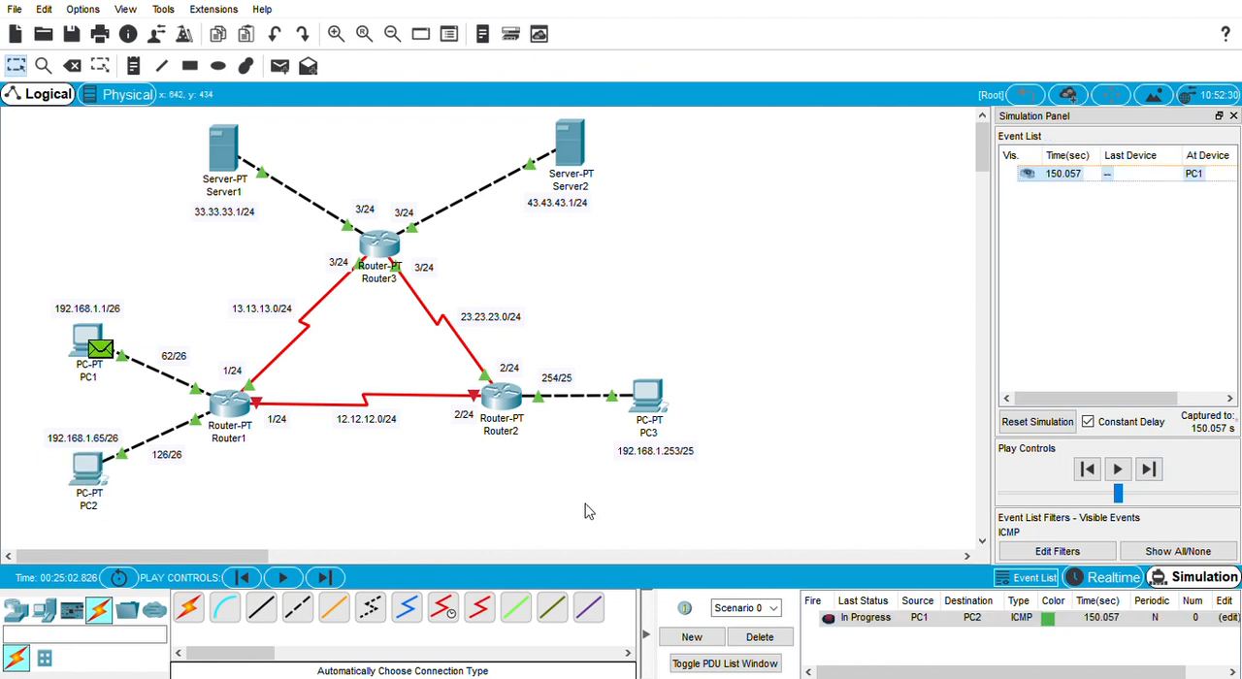
left_click(1150, 469)
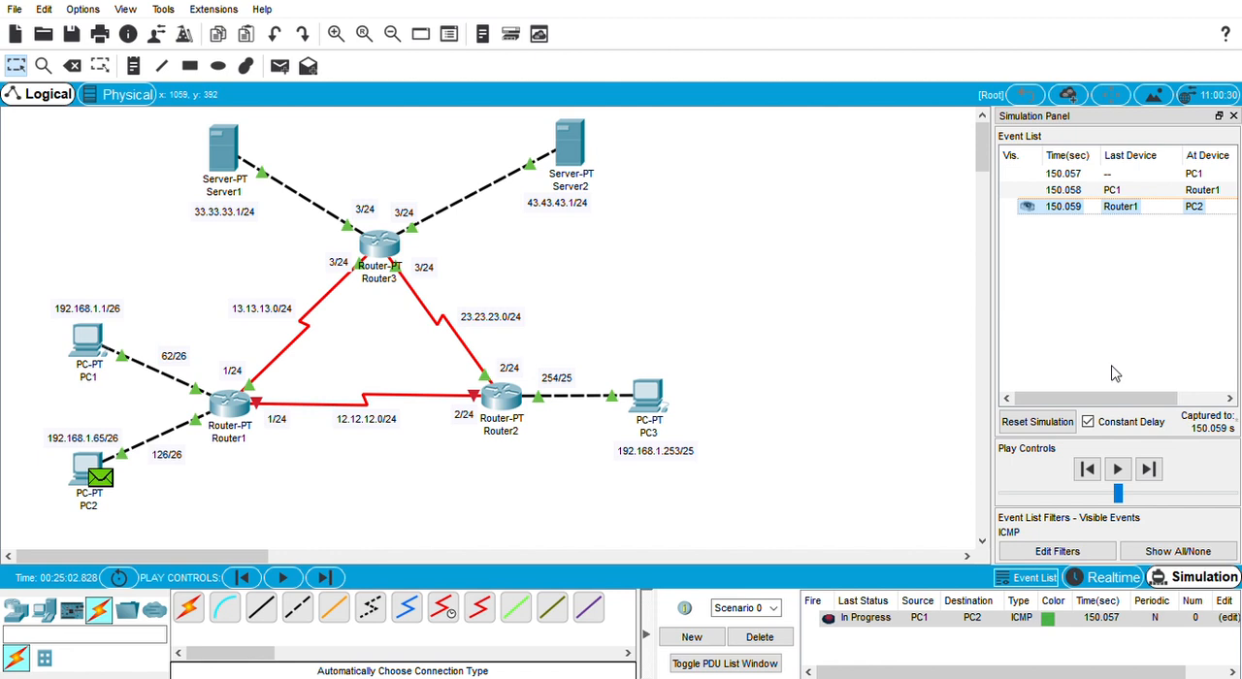
Step: Delete Scenario 0's PC1-to-PC2 PDU and add a simple PDU from PC1 to PC3
left_click(743, 643)
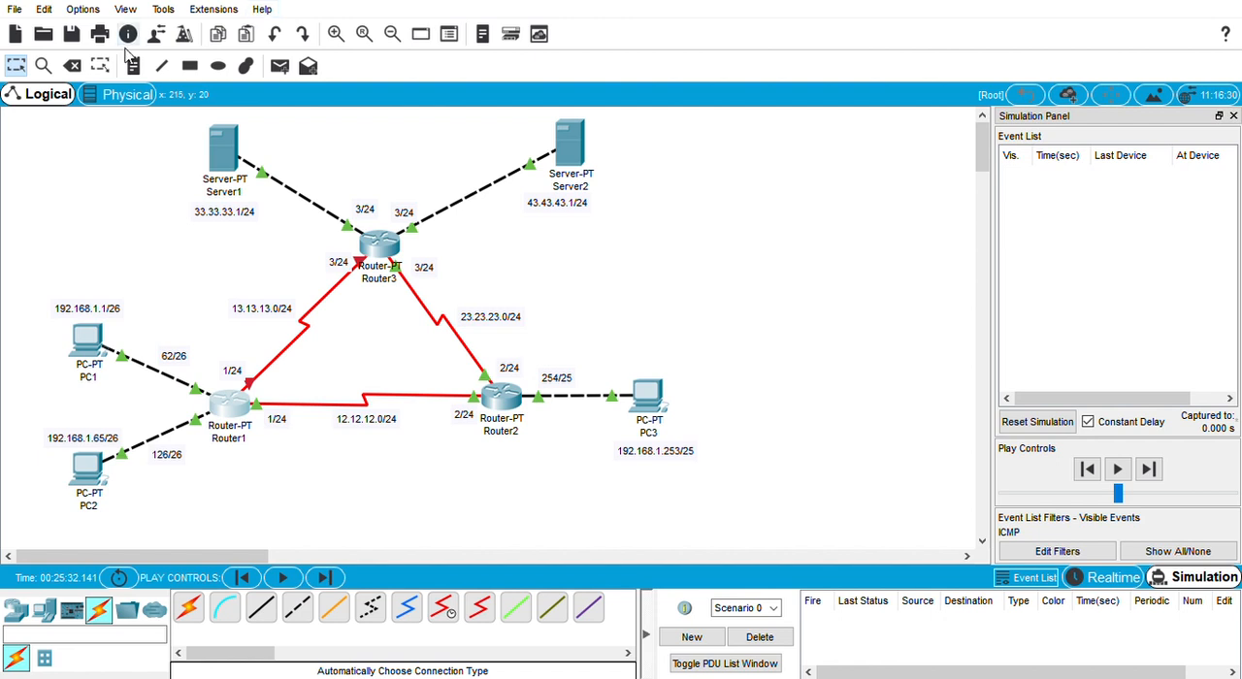
left_click(279, 66)
left_click(97, 349)
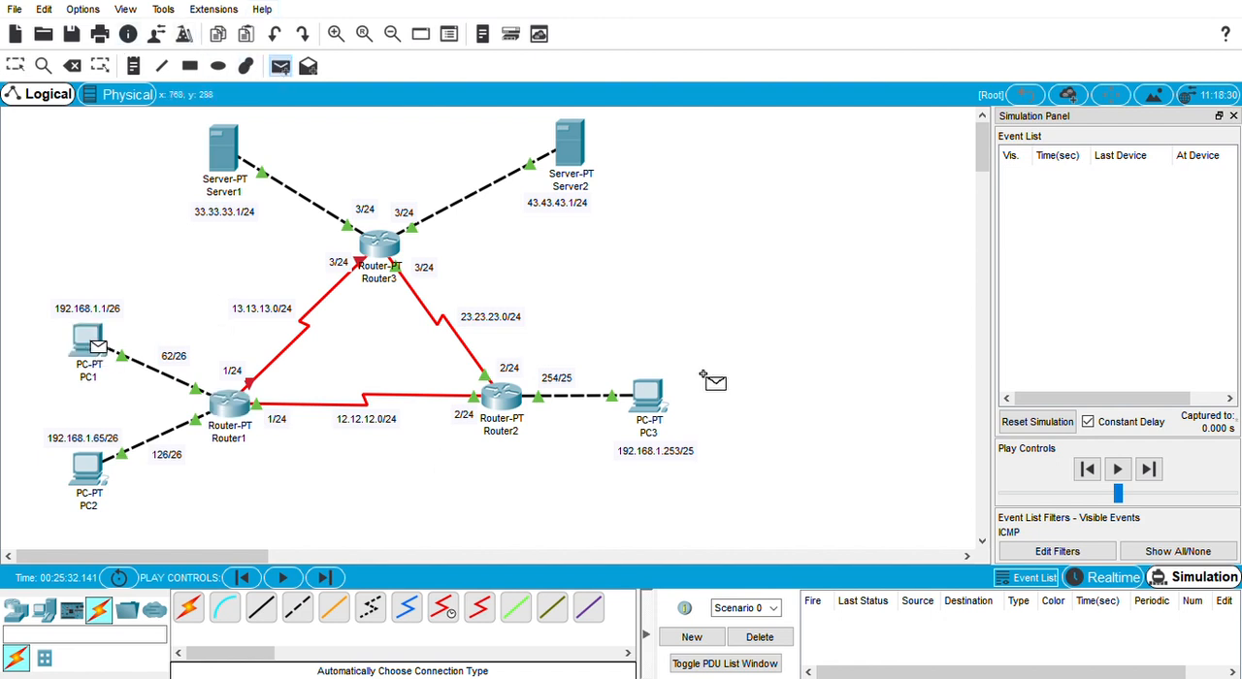
left_click(648, 396)
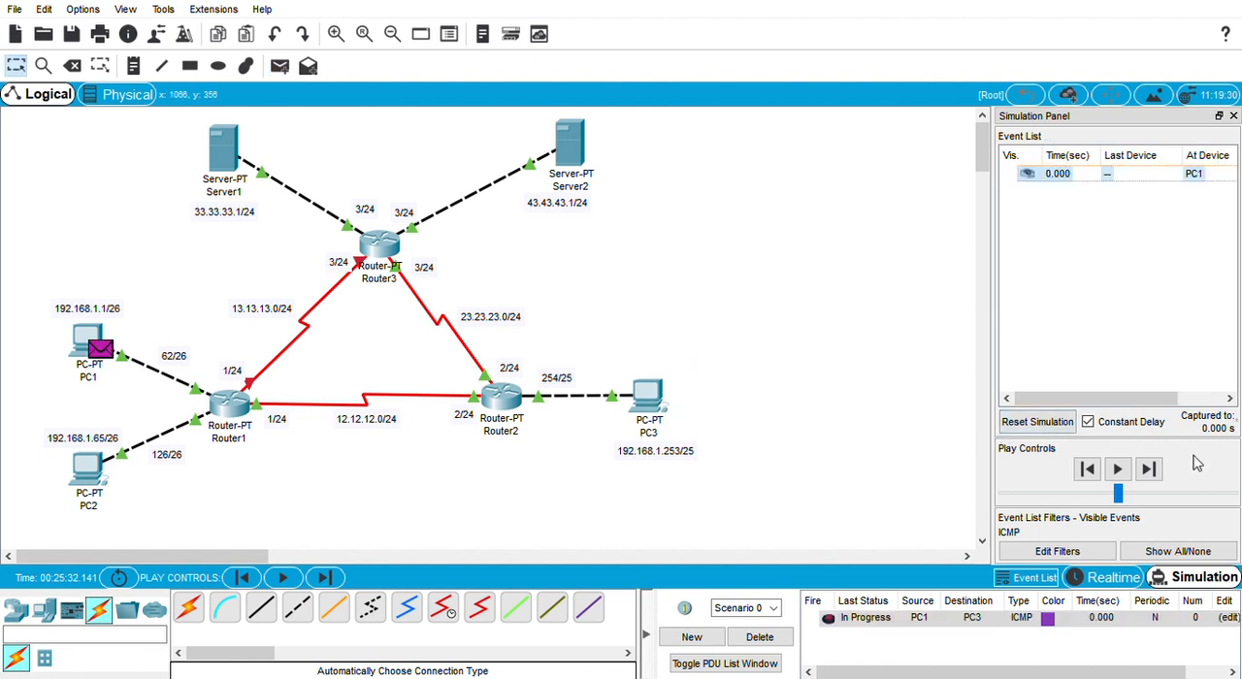
Step: Step the PC1-to-PC3 packet through Router1 and Router2 to PC3 and back to PC1
left_click(1149, 471)
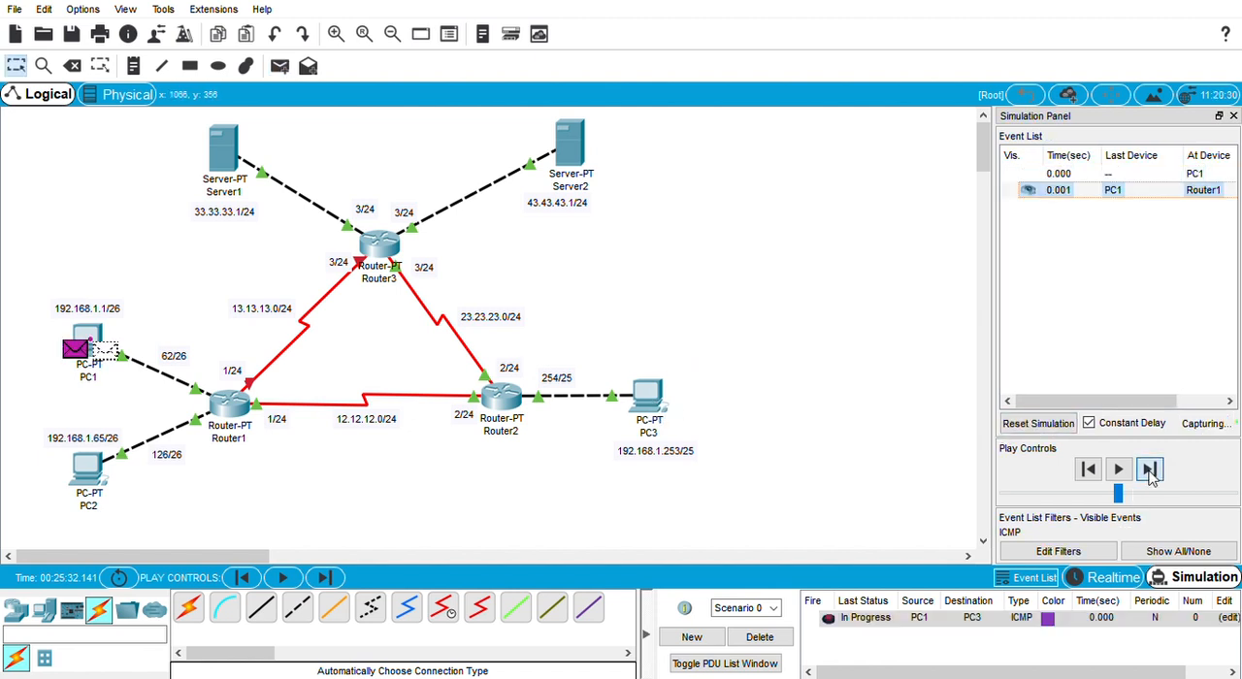
left_click(1149, 470)
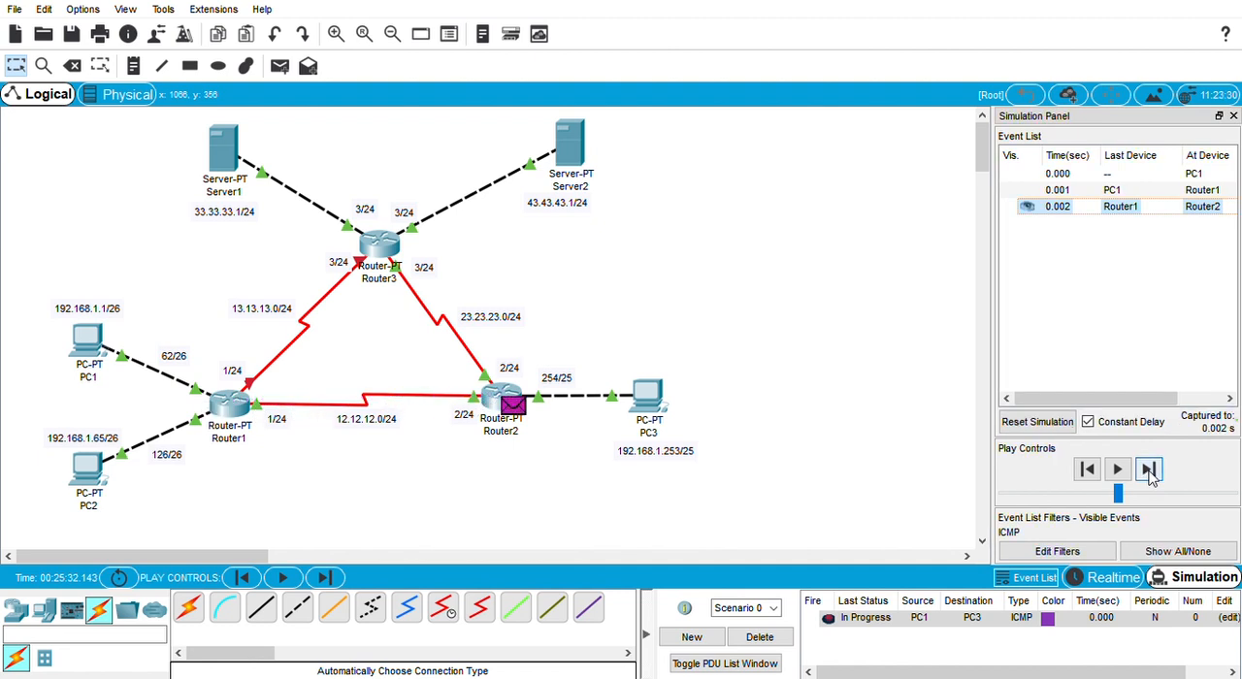
left_click(1149, 471)
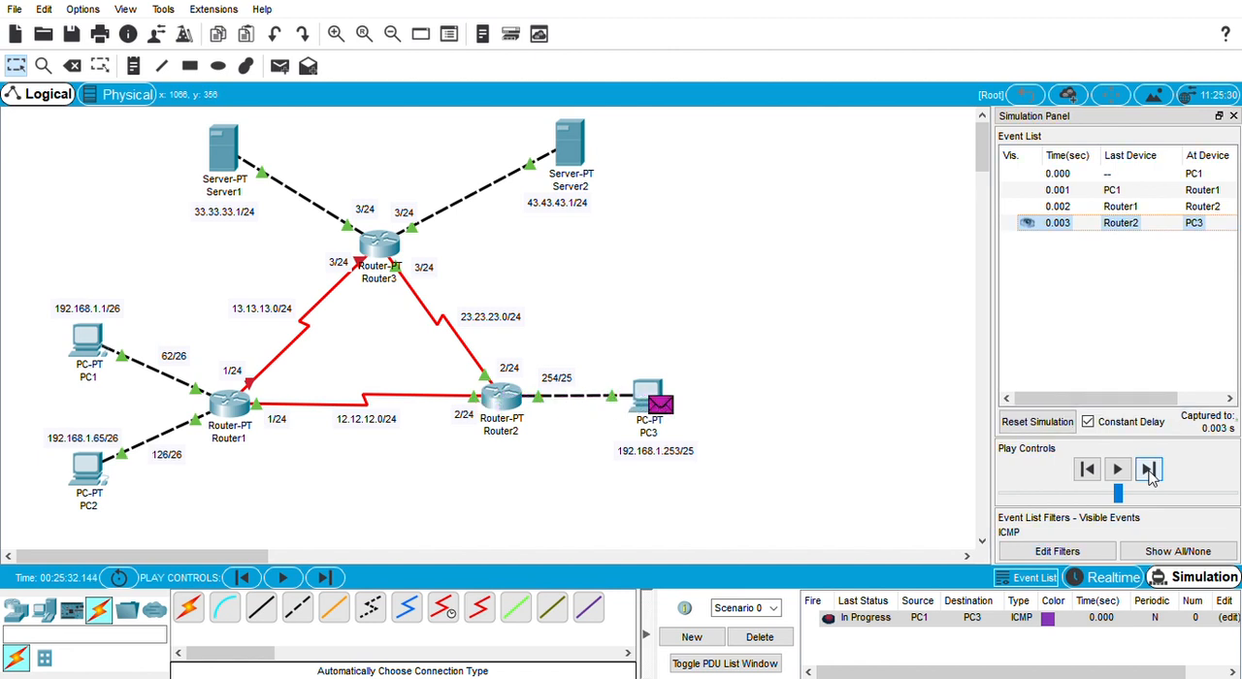
left_click(1149, 471)
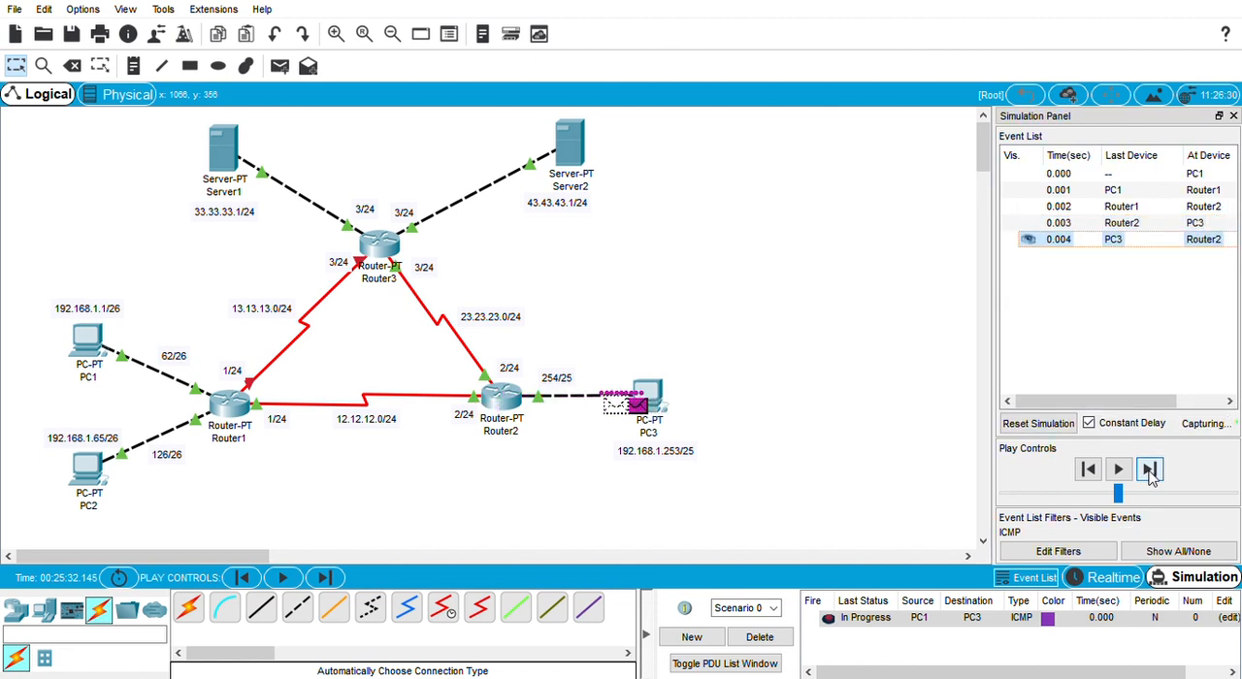
left_click(1149, 470)
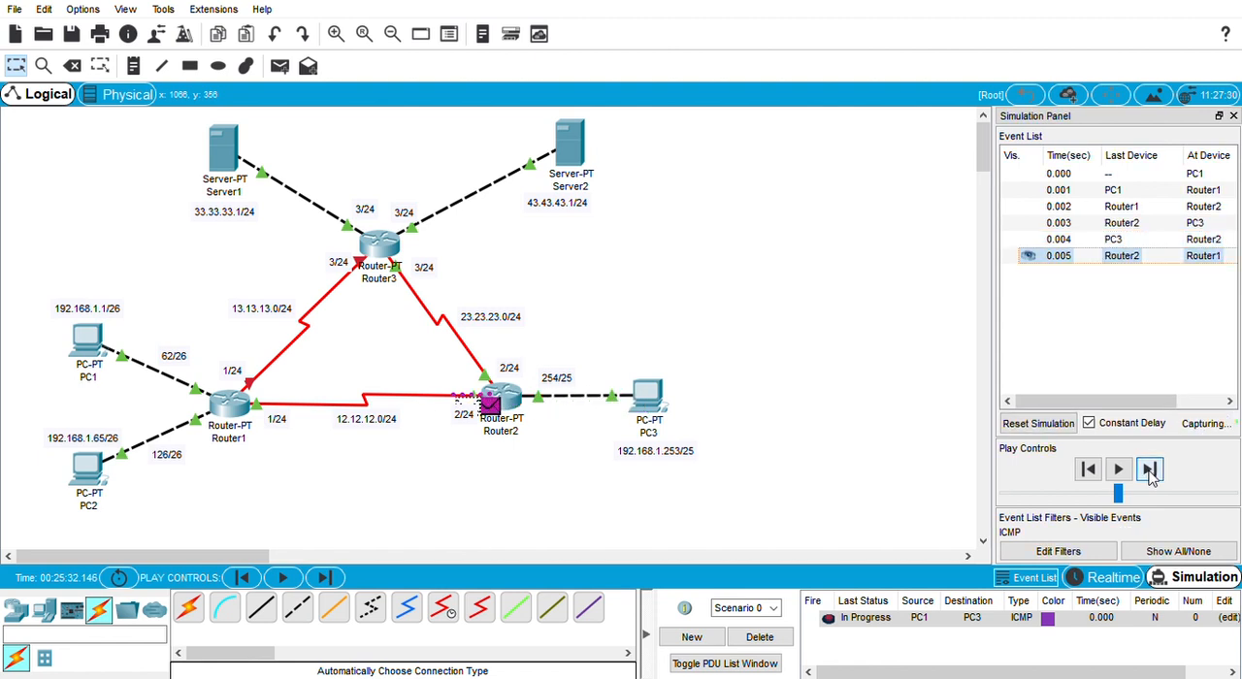
left_click(1149, 471)
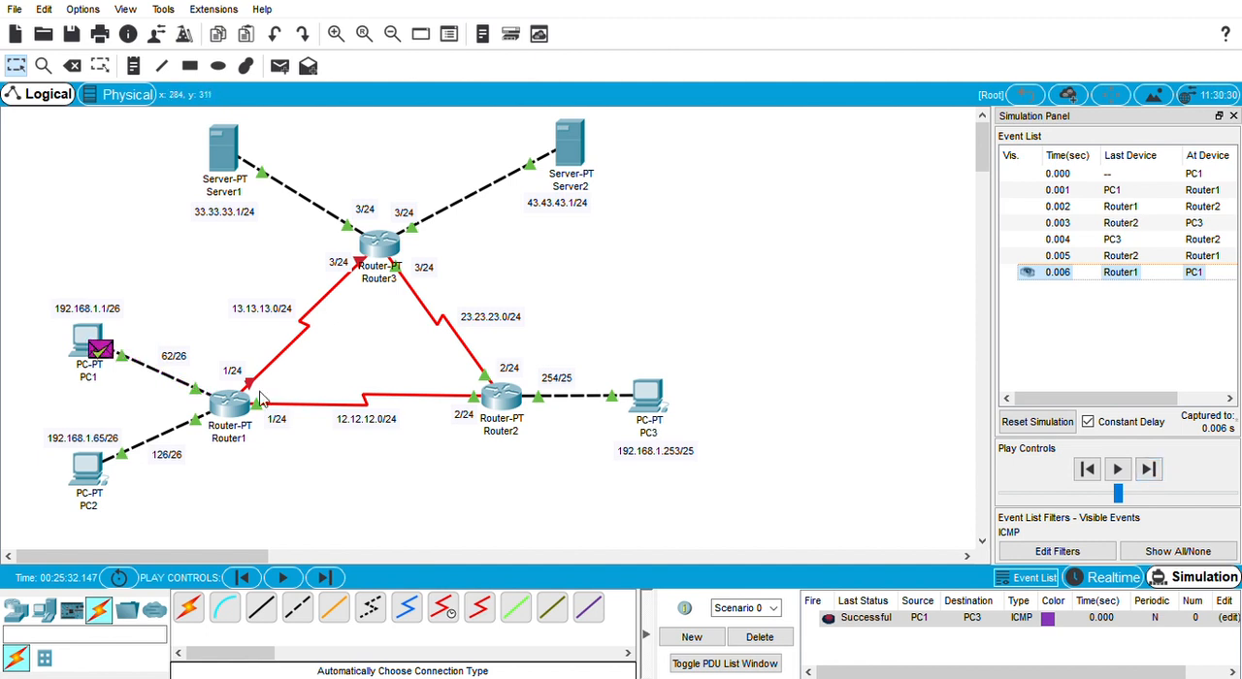
Step: Delete Scenario 0's completed PDU and add another simple PDU from PC1 to PC3
left_click(760, 636)
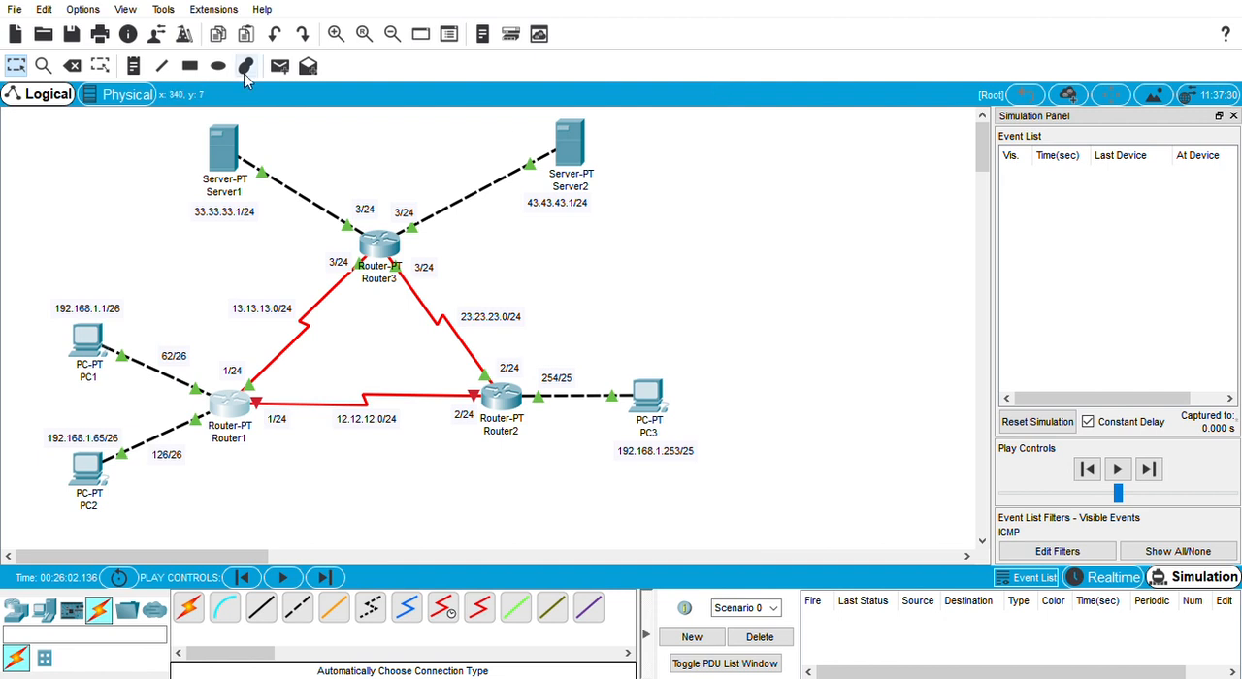
left_click(280, 65)
left_click(95, 345)
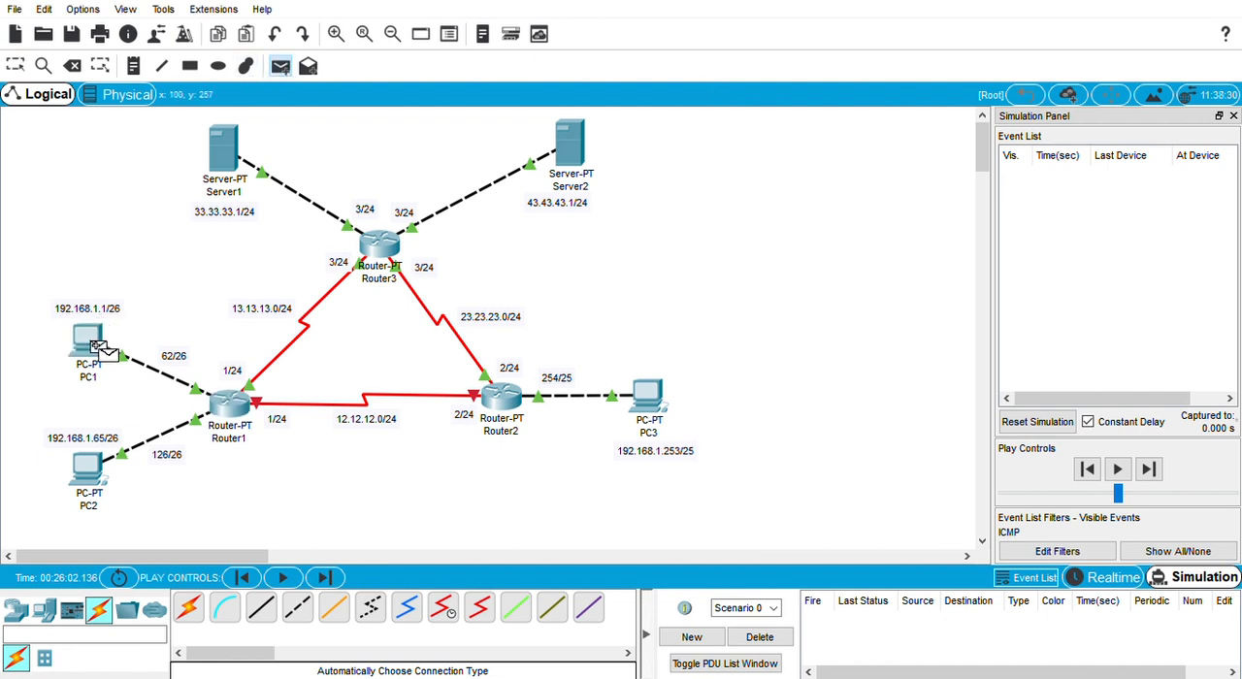
left_click(656, 403)
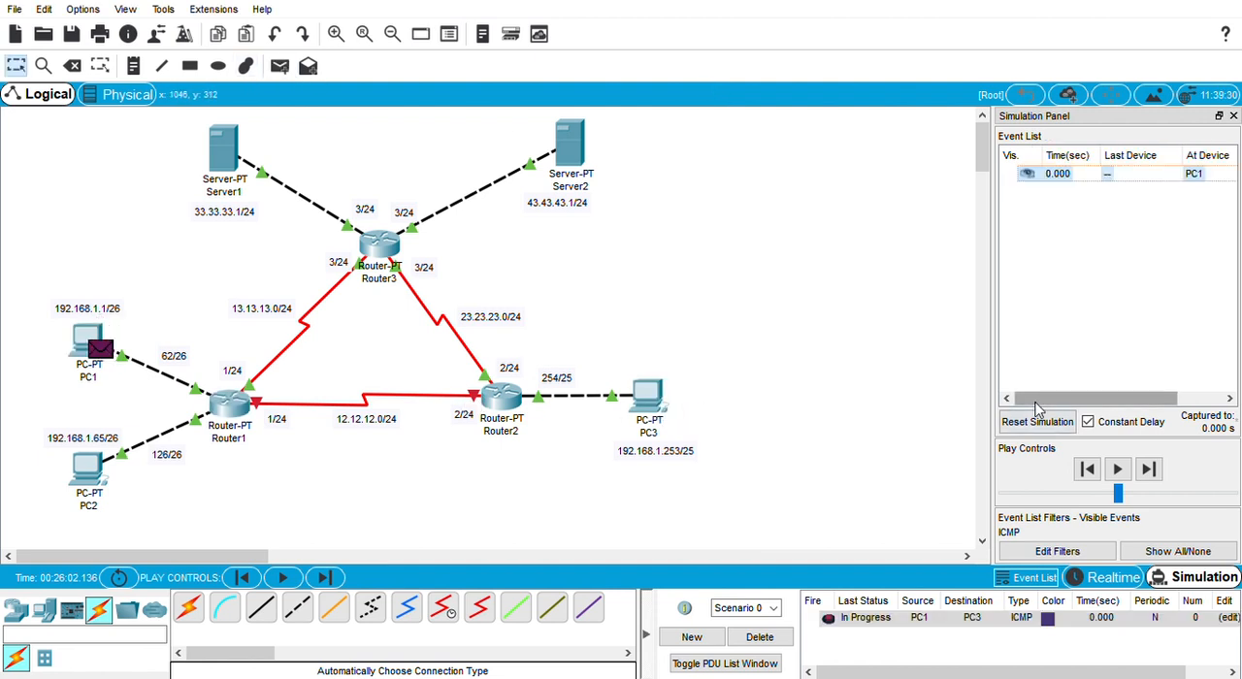
Step: Try stepping the PC1-to-PC3 packet through Router1, advance the capture until no events remain, and reset the simulation
left_click(1148, 470)
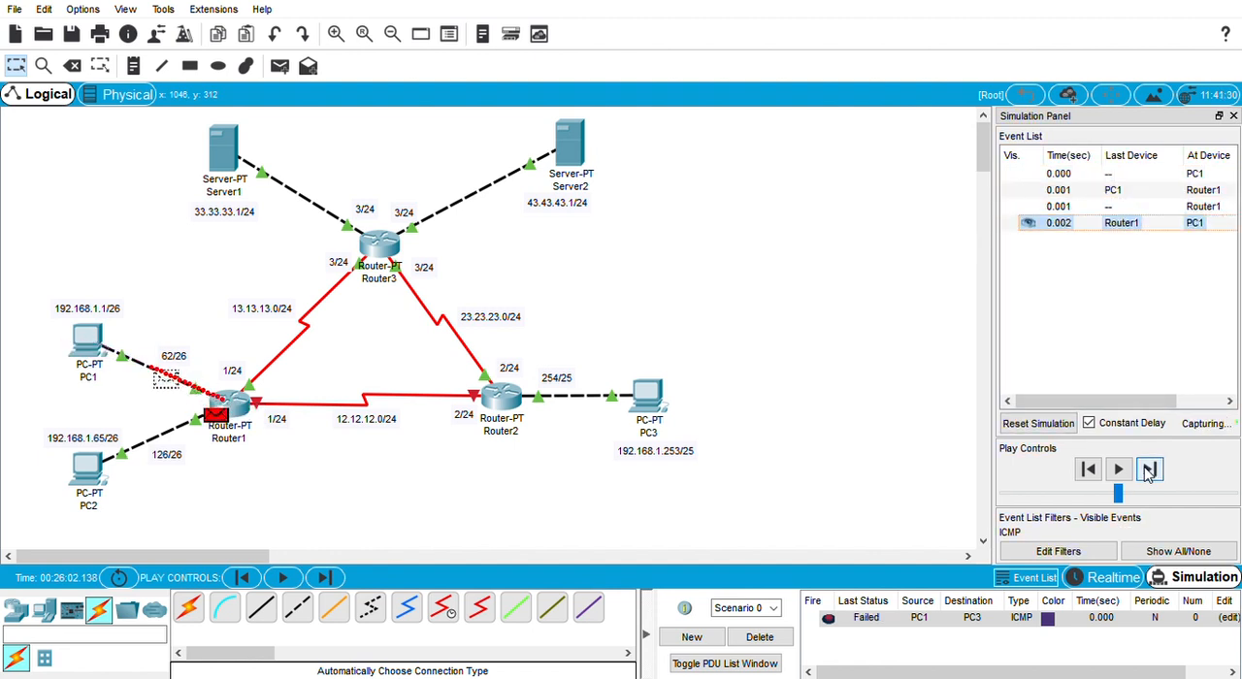
left_click(1148, 470)
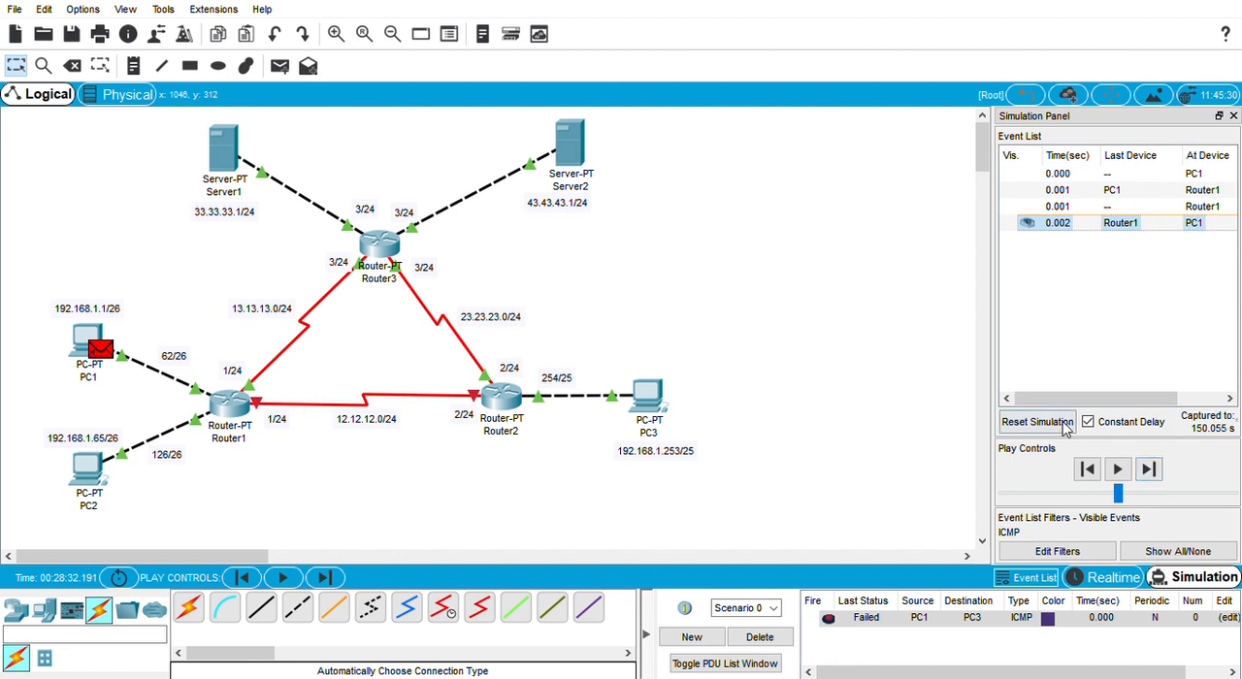
left_click(1038, 422)
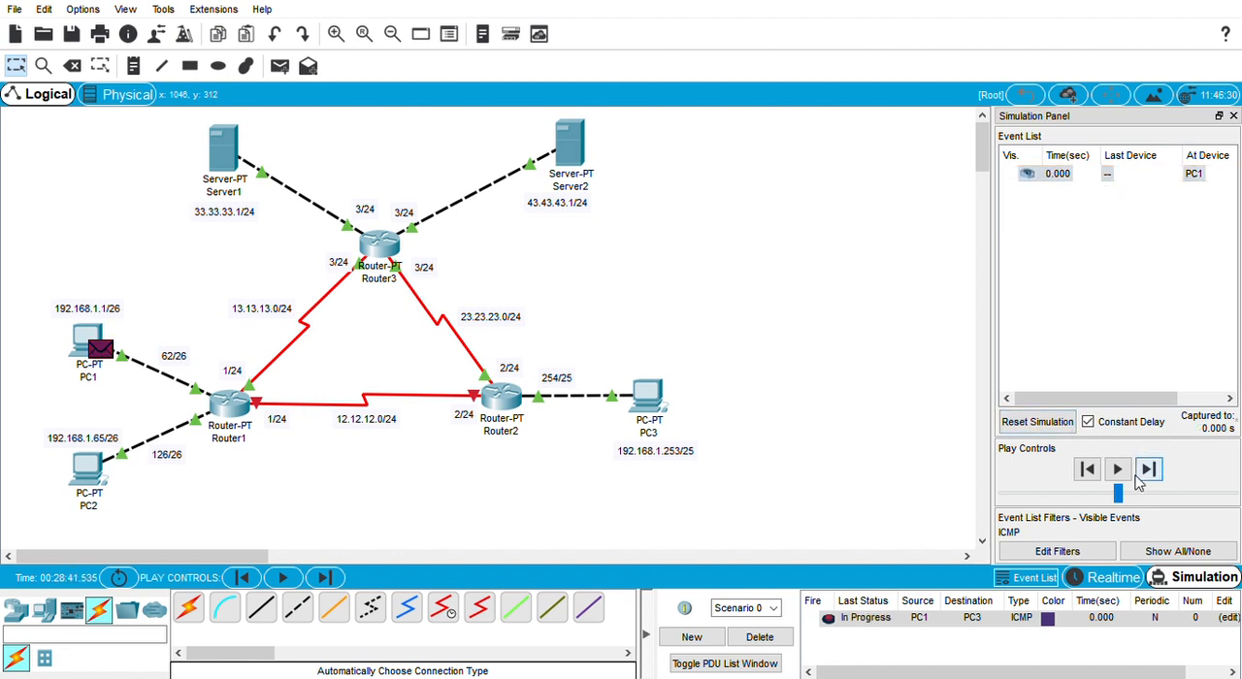
Step: Step the PC1-to-PC3 packet through Router1, Router3 and Router2 to PC3 and back to PC1 by the same route
left_click(1141, 477)
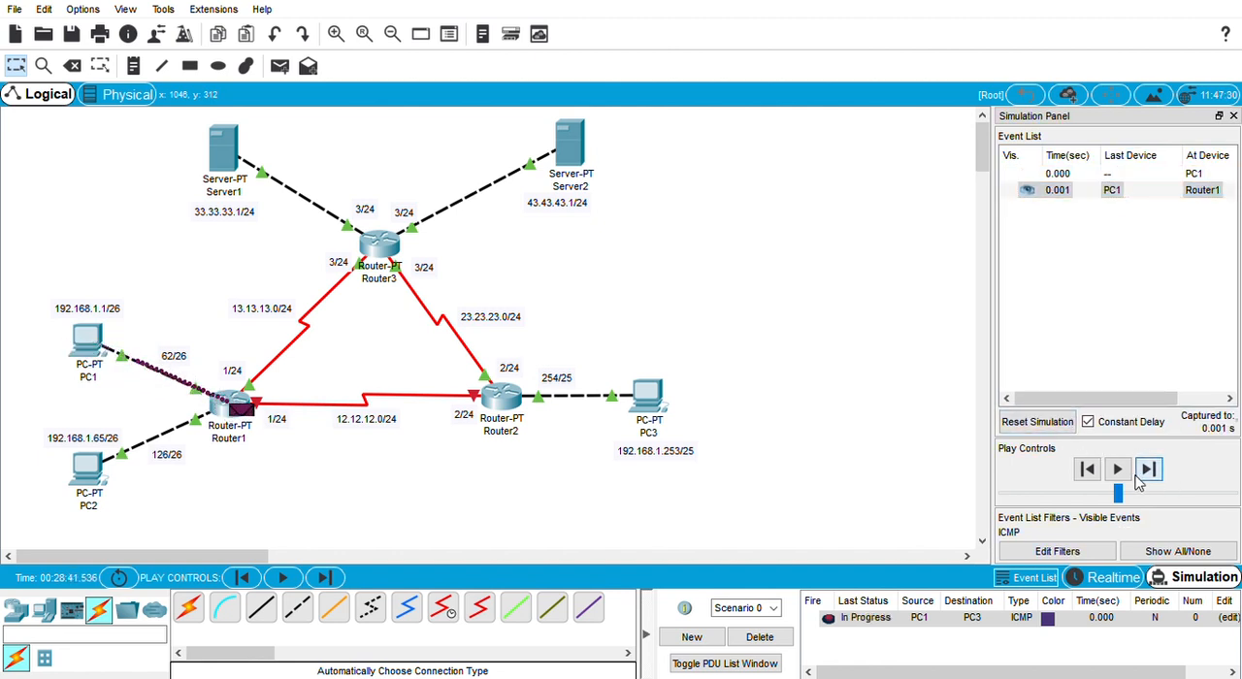
left_click(1142, 478)
left_click(1141, 477)
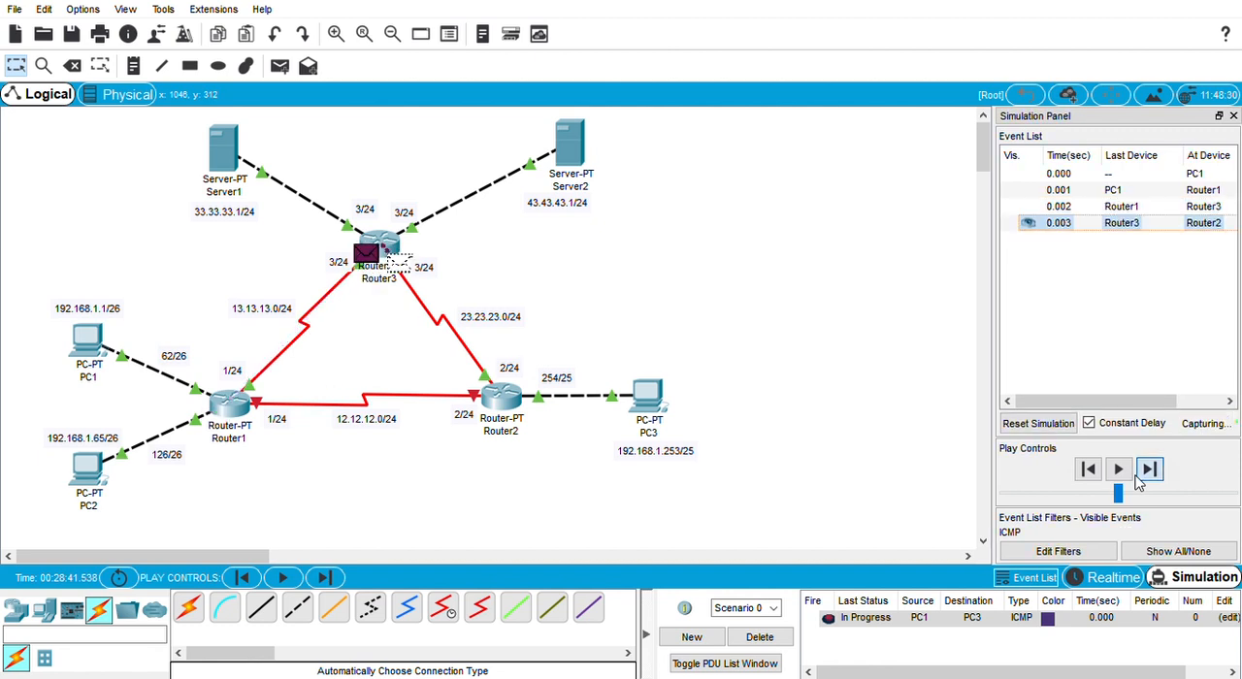
left_click(1138, 475)
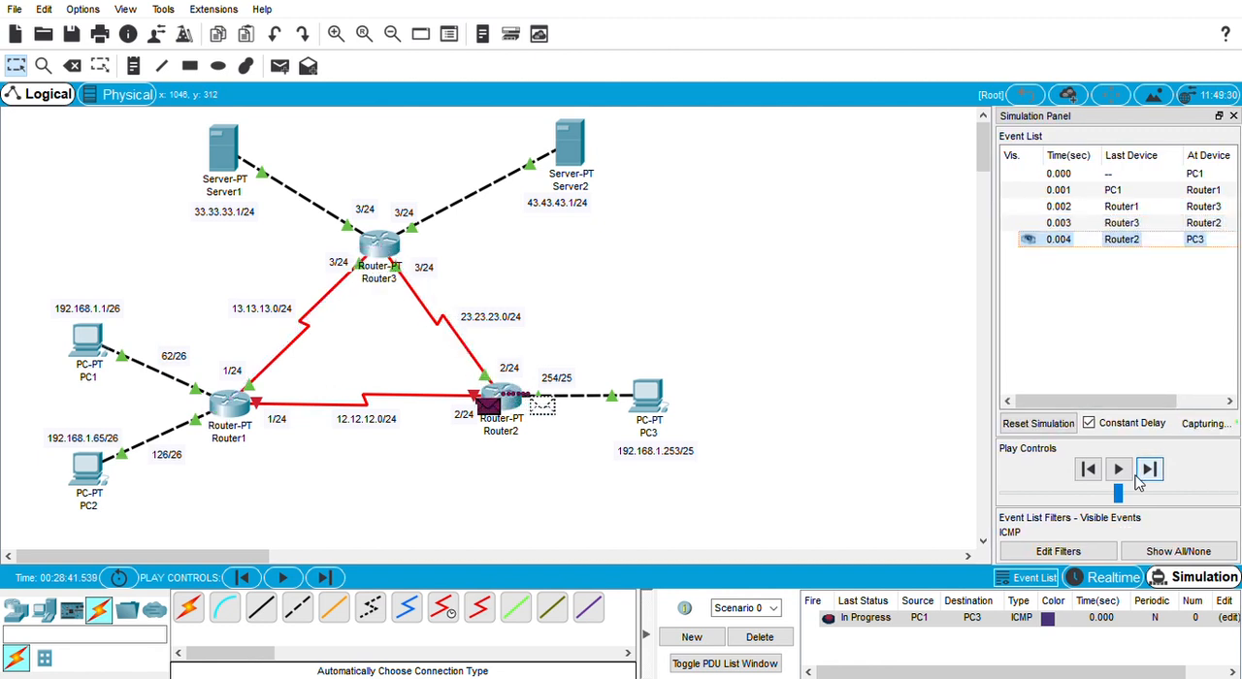
left_click(1141, 476)
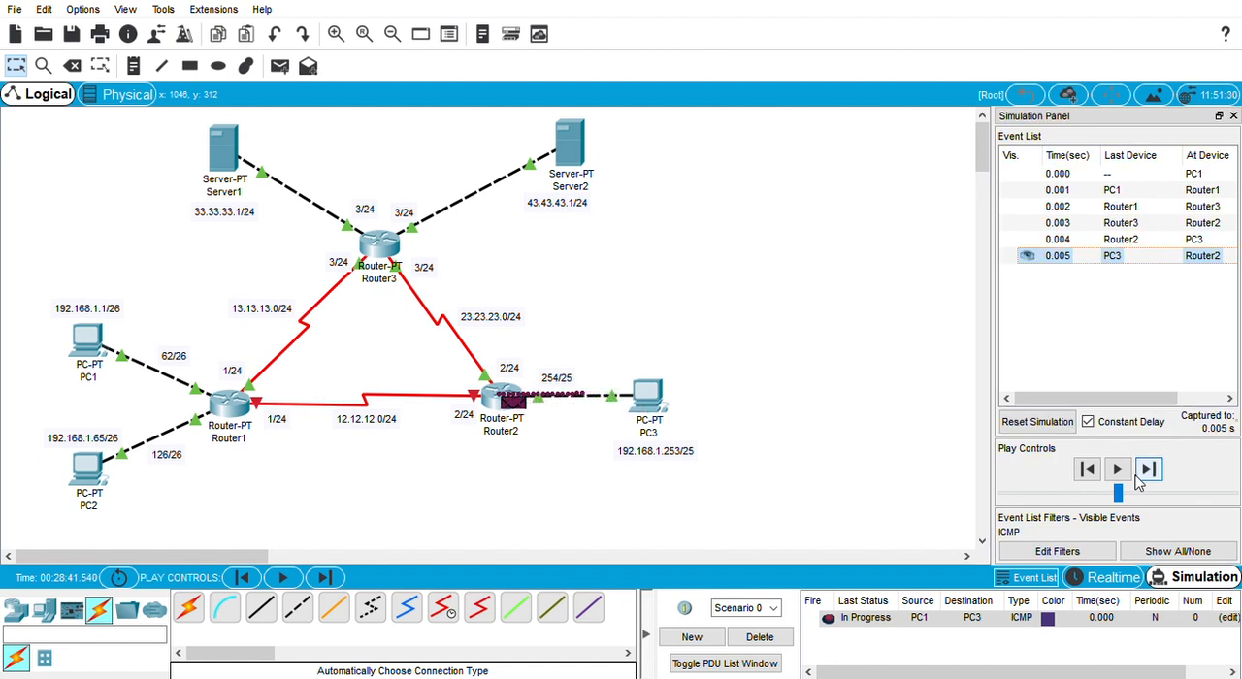
left_click(1137, 476)
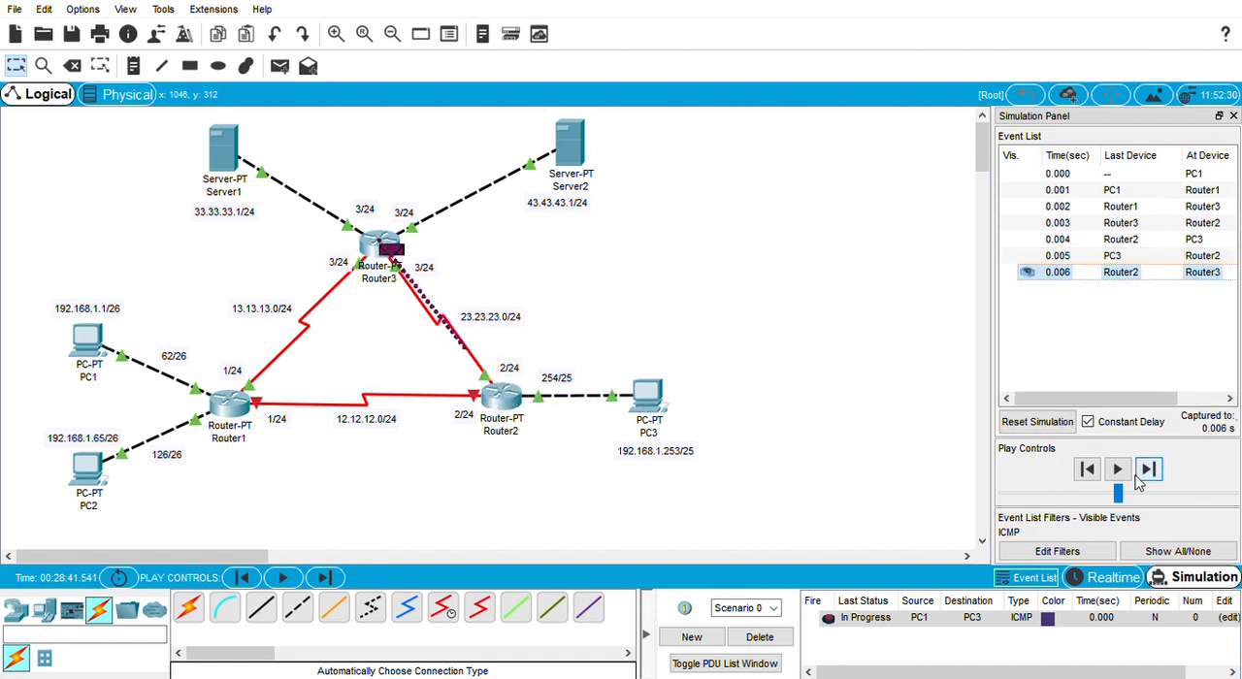
left_click(1138, 475)
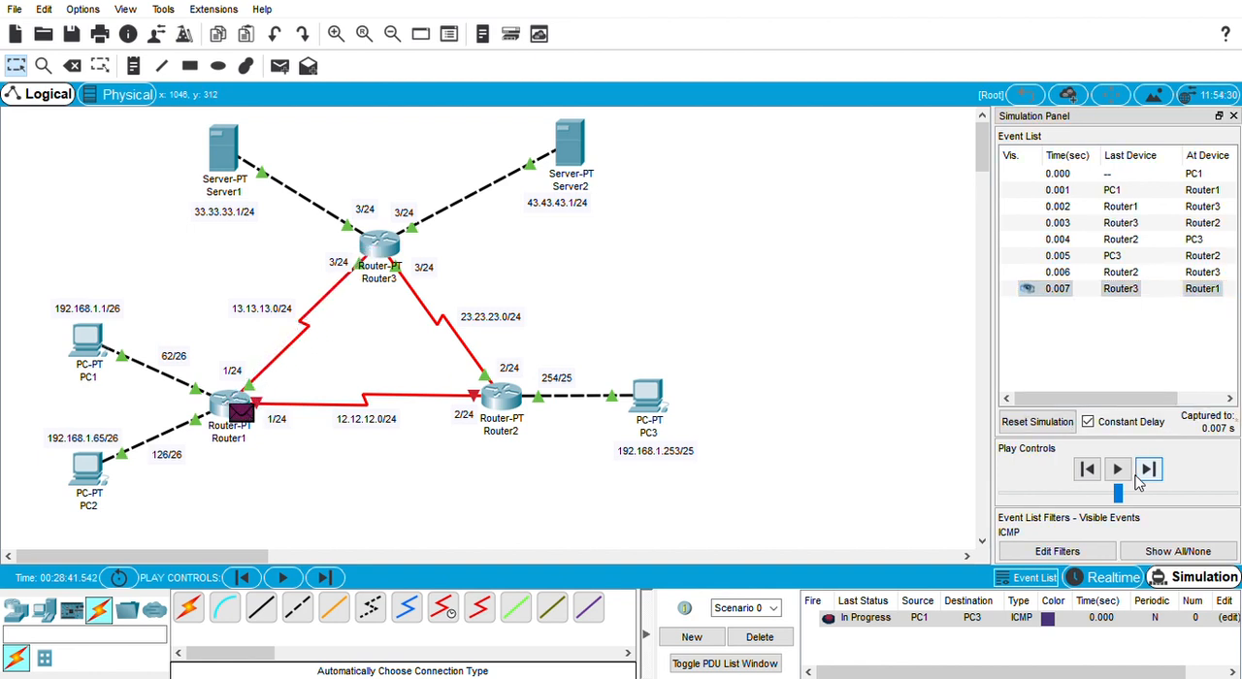
left_click(1140, 476)
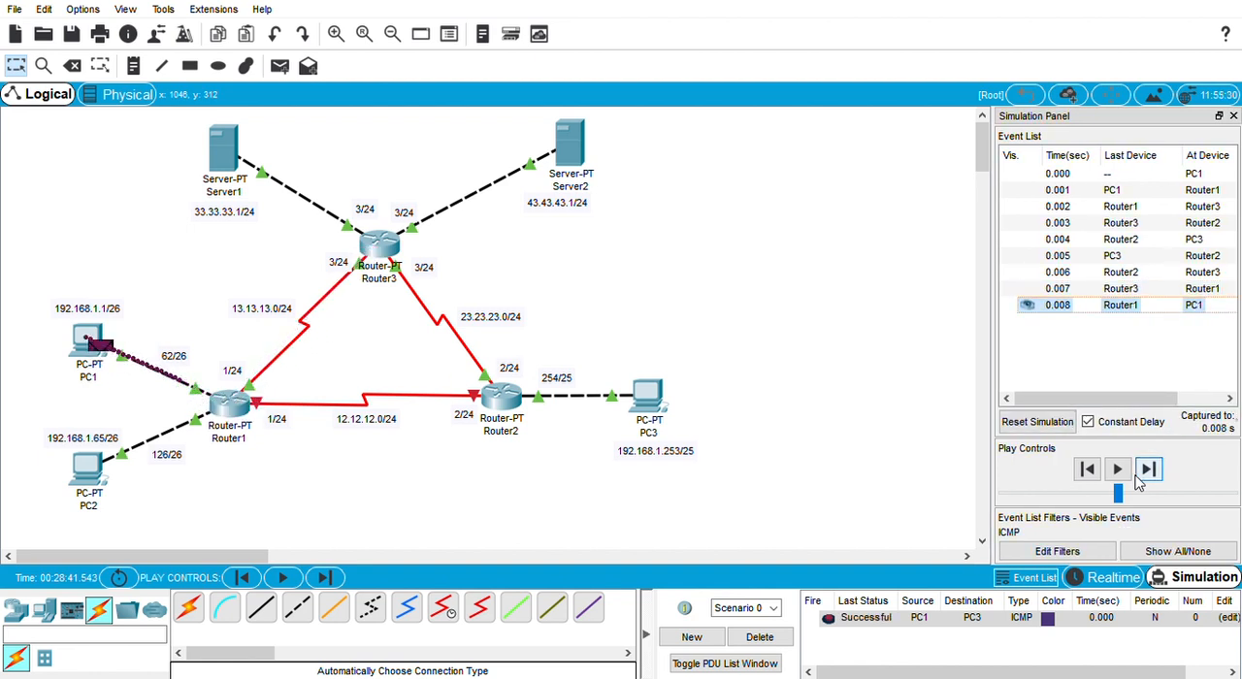